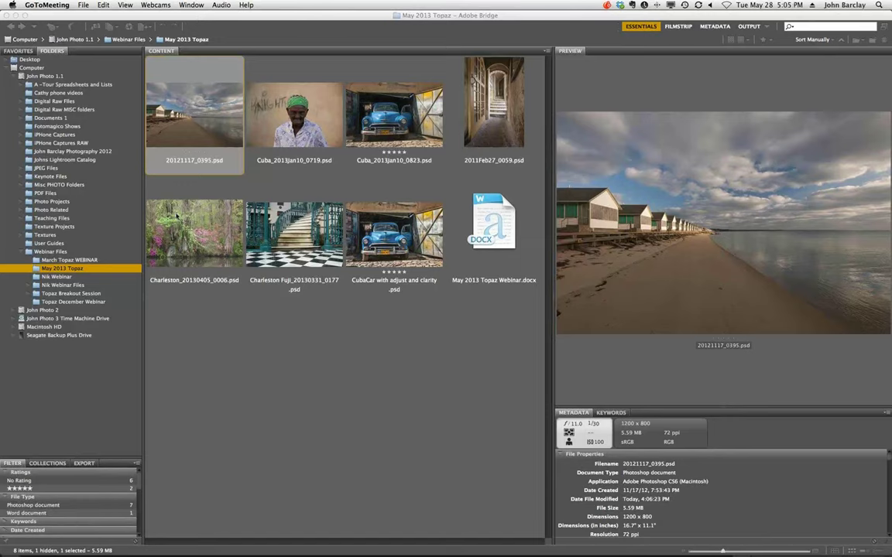
# Open the beach huts photo 20121117_0395.psd from Bridge's May 2013 Topaz folder in Photoshop
pyautogui.click(267, 329)
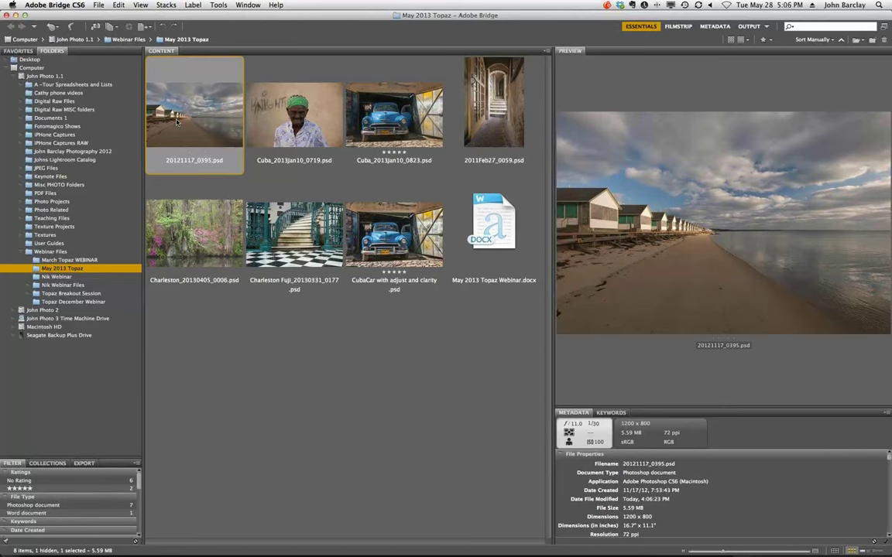
pyautogui.doubleClick(190, 116)
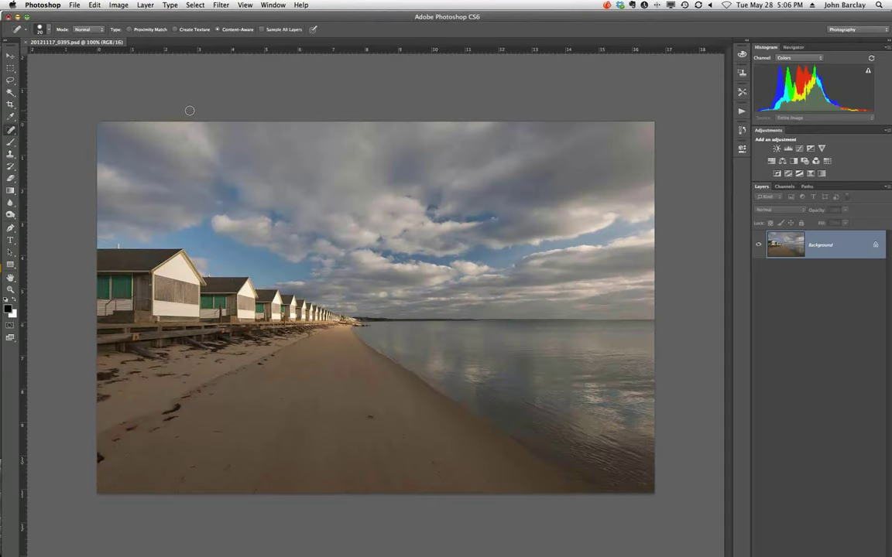
# Launch Topaz Clarity on the beach huts photo from Filter > Topaz Labs
pyautogui.click(221, 6)
pyautogui.moveTo(248, 264)
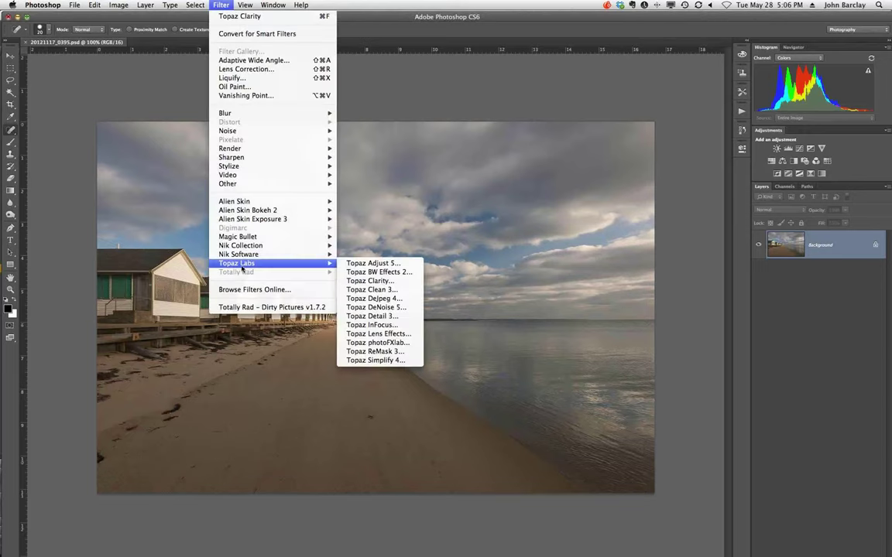
pyautogui.click(365, 281)
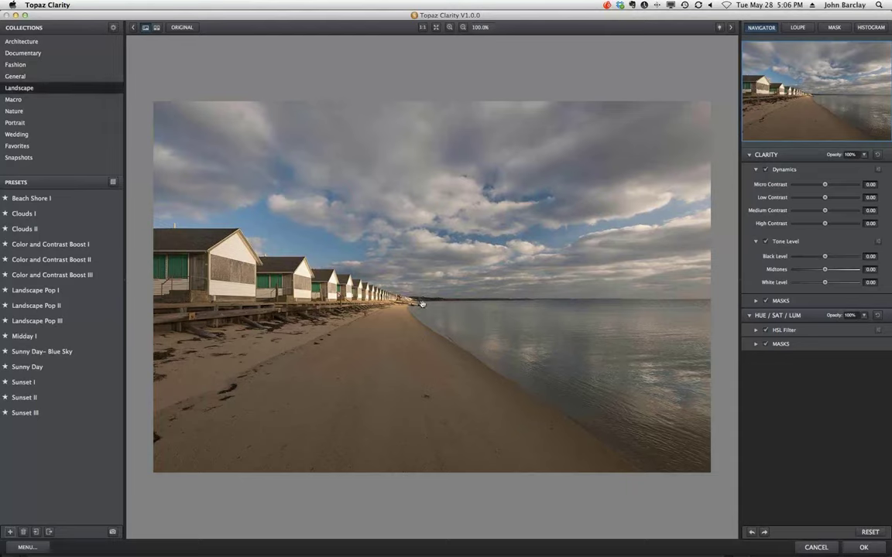
pyautogui.moveTo(30, 201)
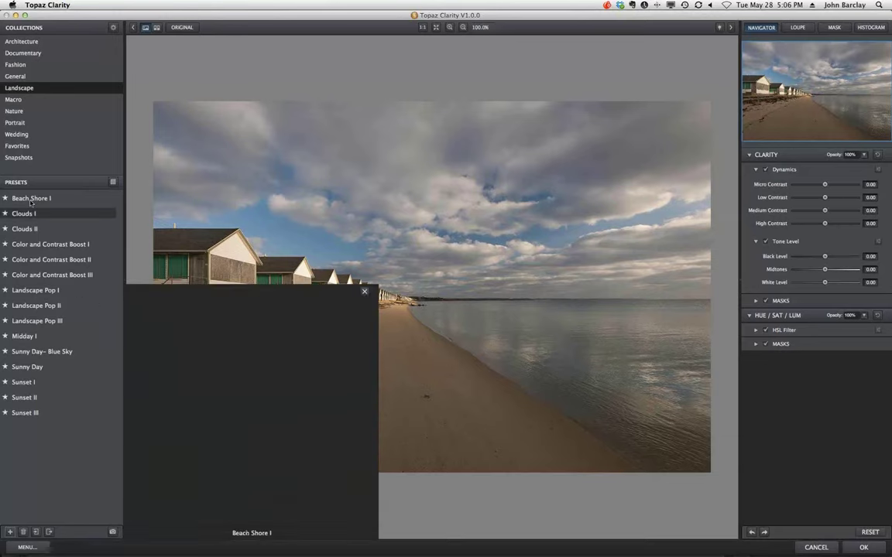
pyautogui.moveTo(24, 246)
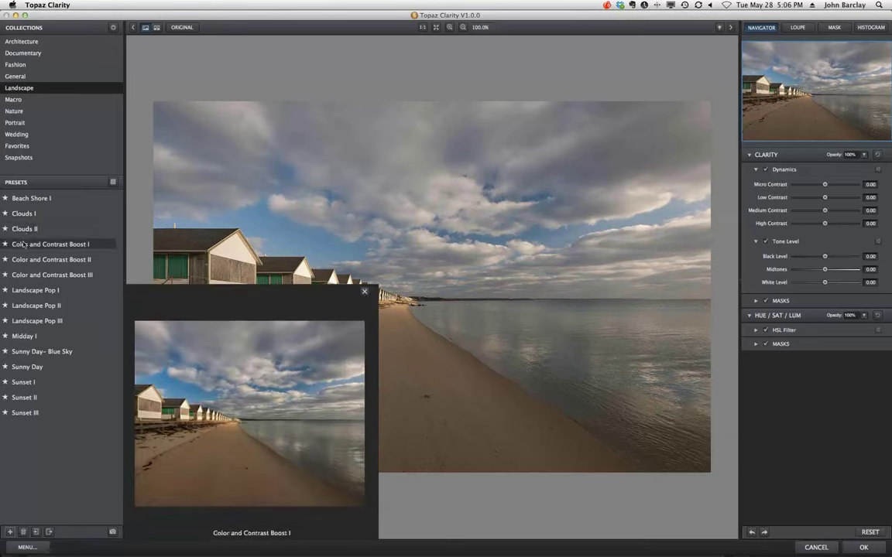
pyautogui.moveTo(26, 275)
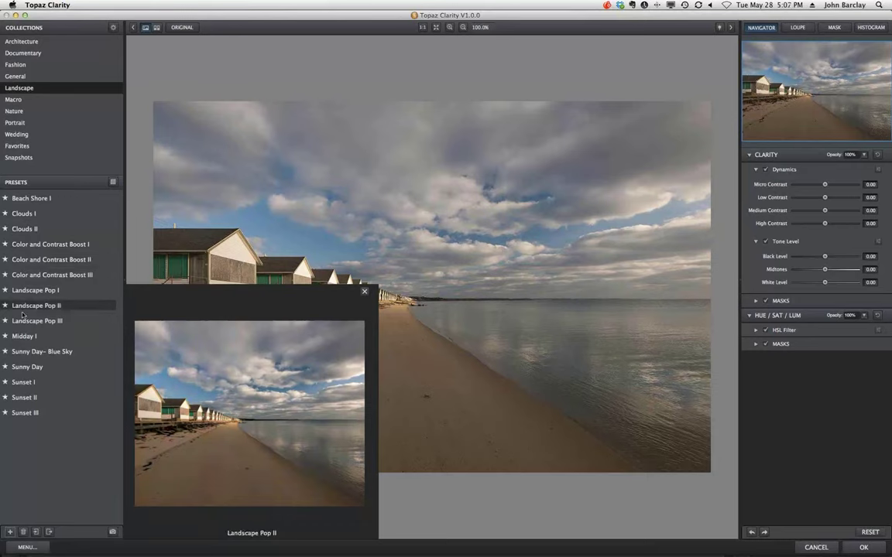
pyautogui.moveTo(24, 323)
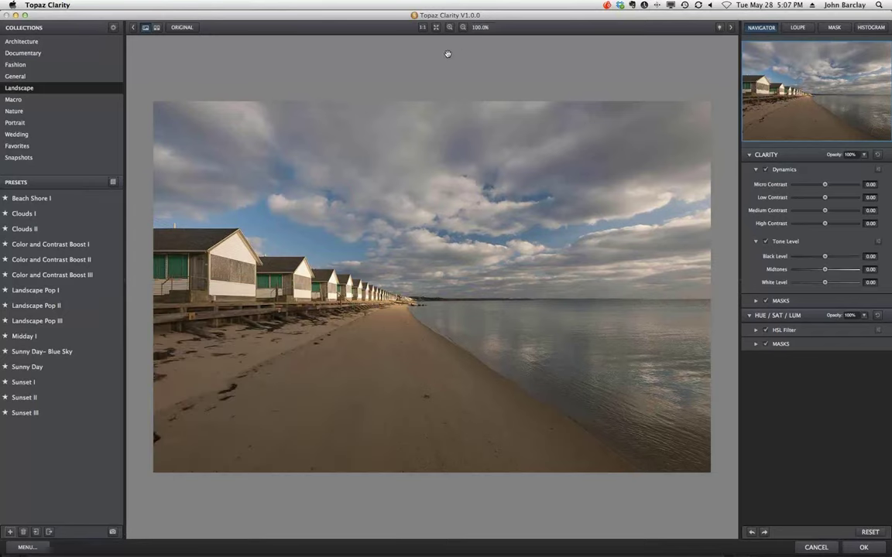
# Switch to single view, preview the Loupe and Histogram panels, then return to Navigator
pyautogui.click(146, 28)
pyautogui.click(798, 29)
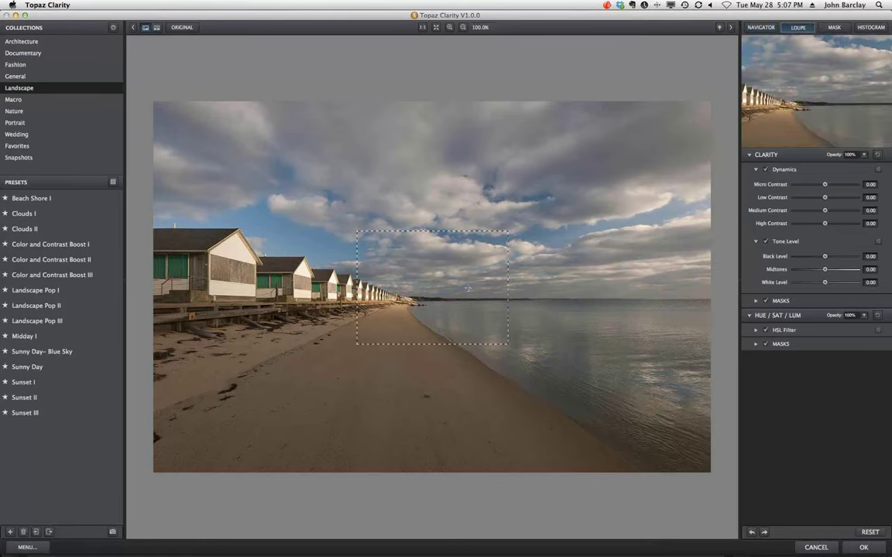
pyautogui.click(435, 240)
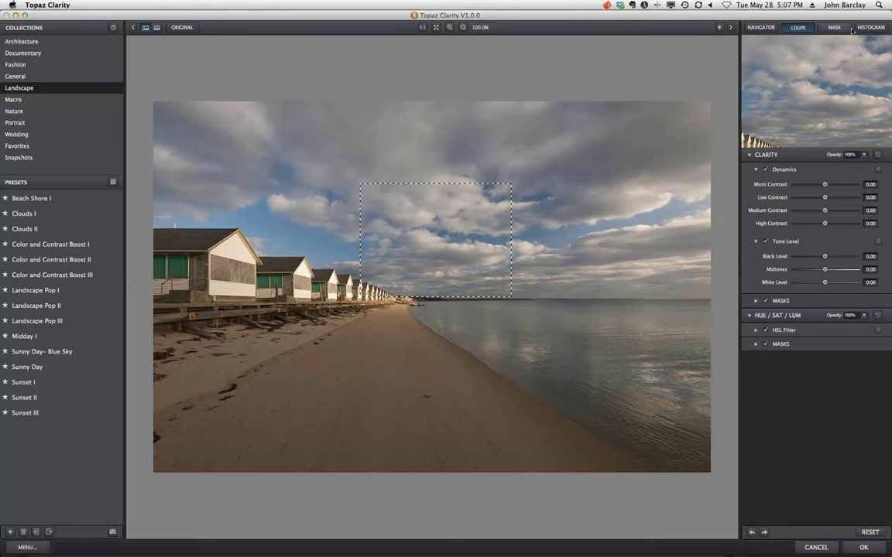
pyautogui.click(862, 28)
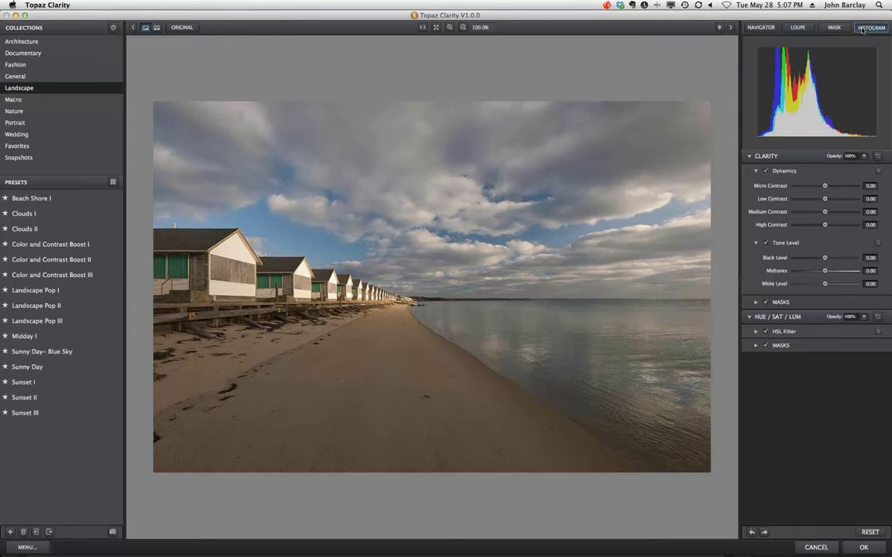
pyautogui.click(761, 28)
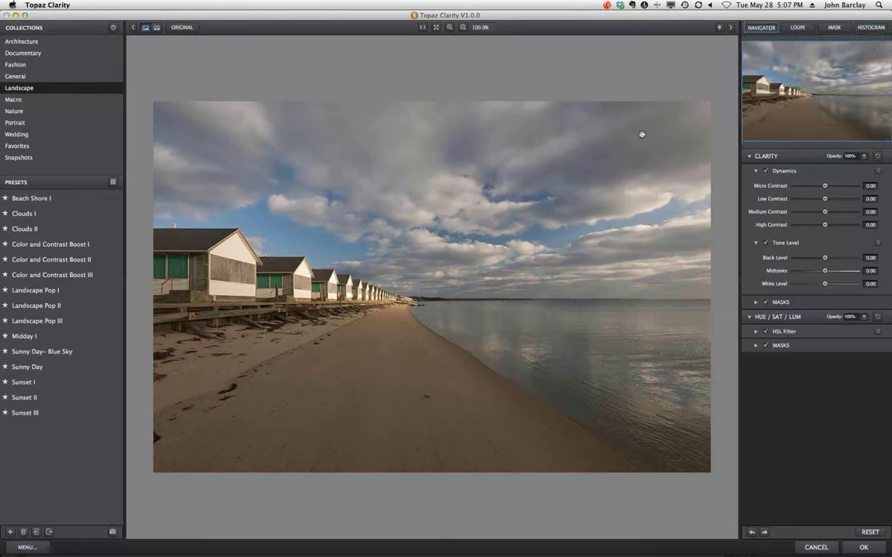
# Collapse and re-expand the Clarity and HSL sections, then reveal the HSL Filter colour sliders
pyautogui.click(750, 157)
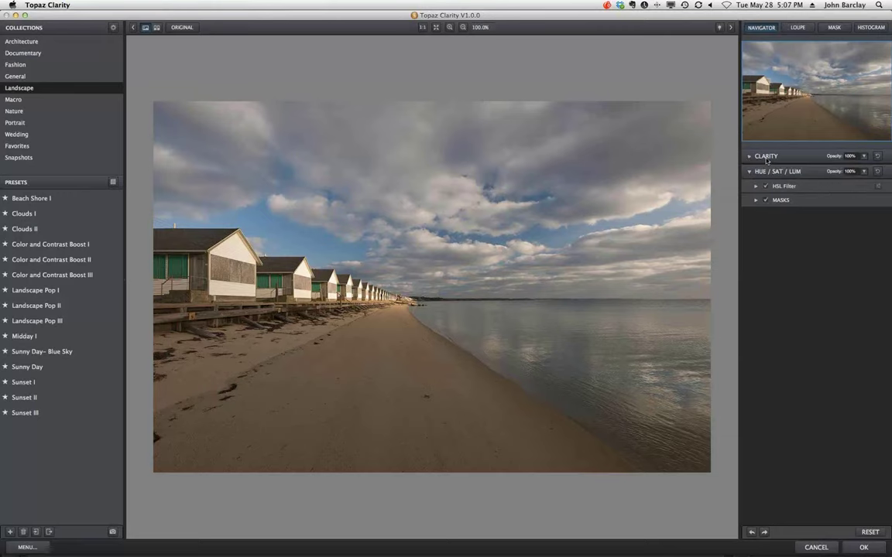
pyautogui.click(749, 158)
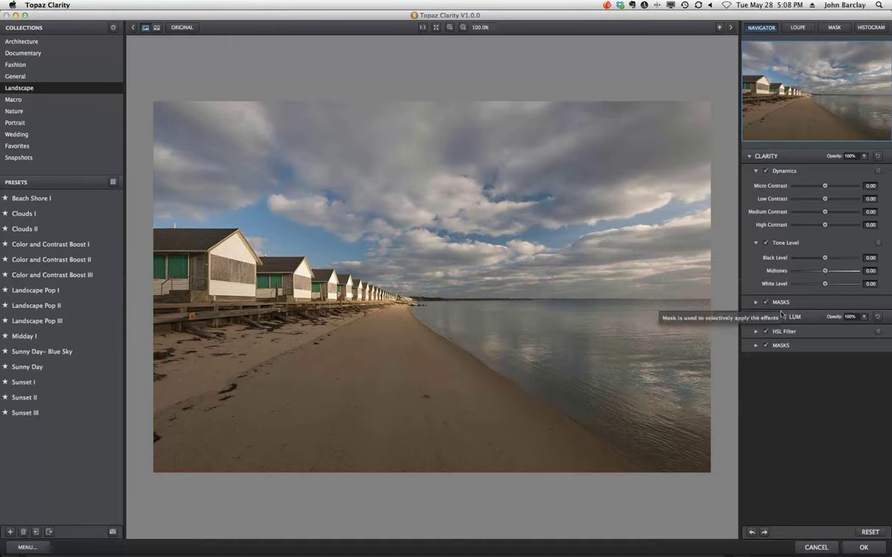
pyautogui.click(749, 318)
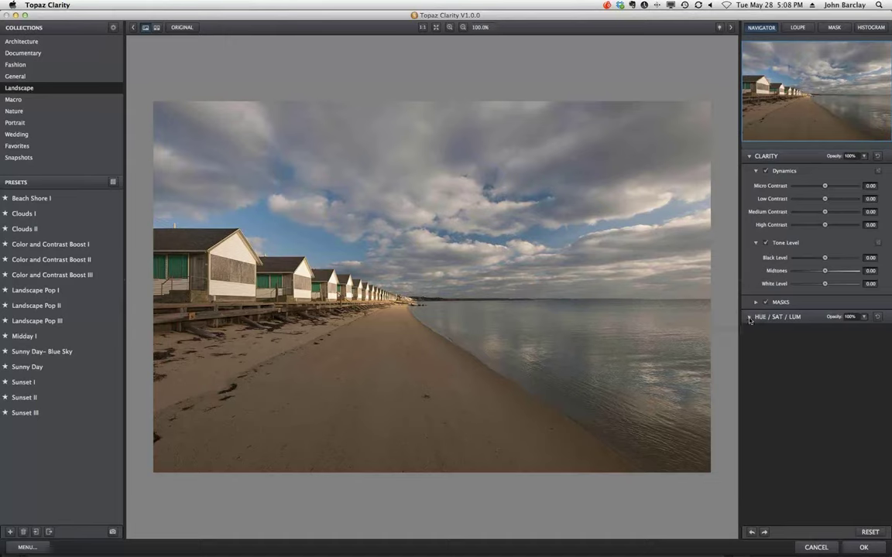
pyautogui.click(750, 318)
pyautogui.click(756, 331)
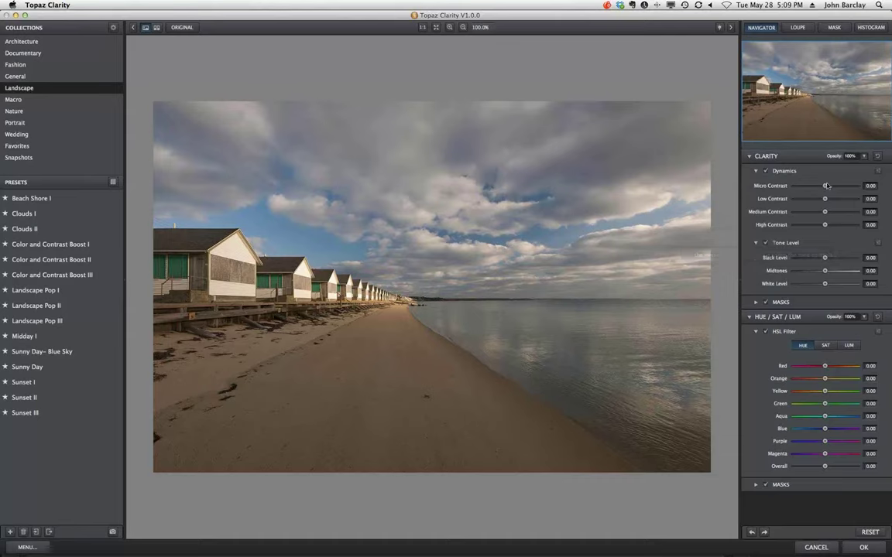
# Test the contrast sliders, resetting Micro Contrast to 0.00 and leaving Low, Medium, High near -0.02, -0.08, -0.06
pyautogui.moveTo(825, 187); pyautogui.dragTo(854, 187)
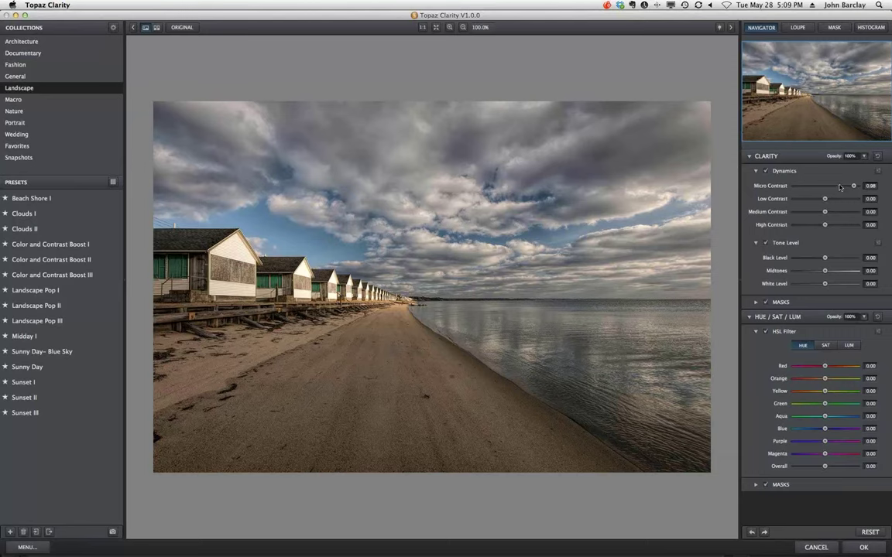
pyautogui.doubleClick(854, 186)
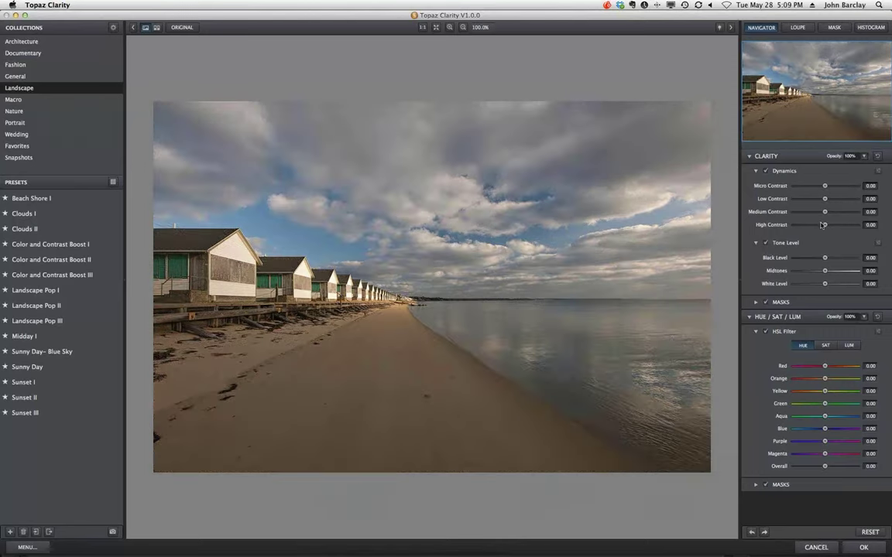
pyautogui.moveTo(834, 226); pyautogui.dragTo(854, 224)
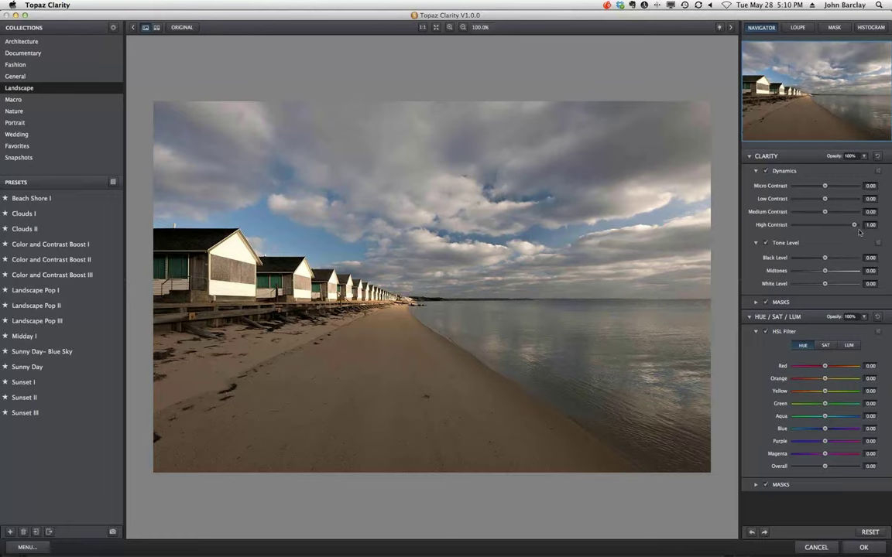
pyautogui.moveTo(853, 225)
pyautogui.mouseDown()
pyautogui.moveTo(826, 220)
pyautogui.moveTo(850, 215)
pyautogui.mouseUp()
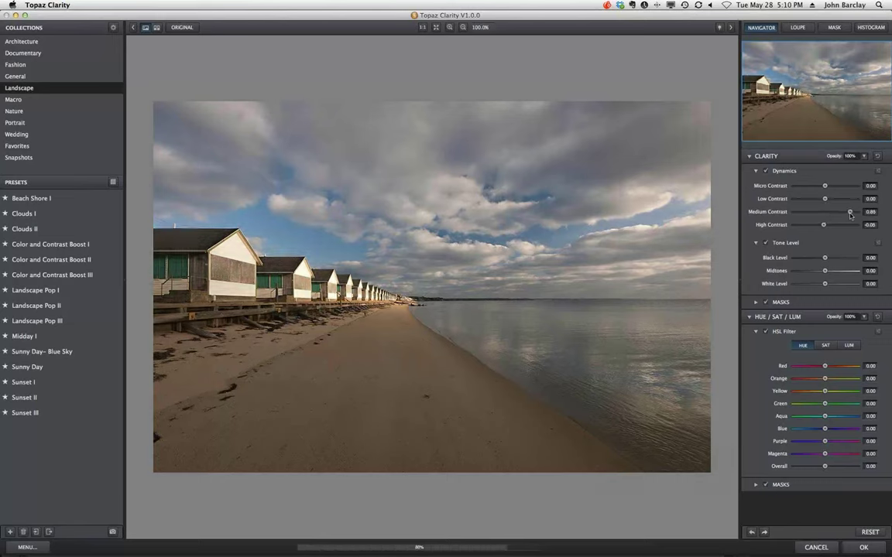
pyautogui.moveTo(850, 215)
pyautogui.mouseDown()
pyautogui.moveTo(827, 211)
pyautogui.moveTo(847, 201)
pyautogui.mouseUp()
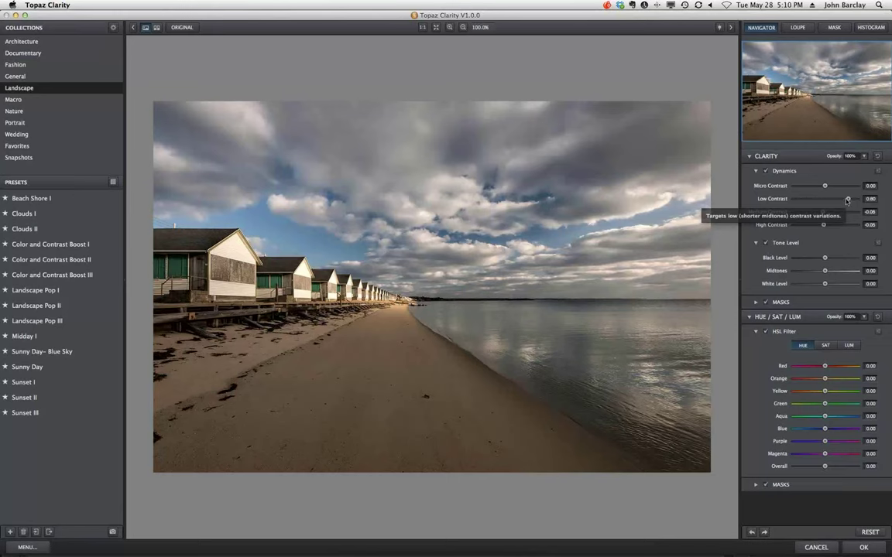
pyautogui.moveTo(847, 201); pyautogui.dragTo(824, 199)
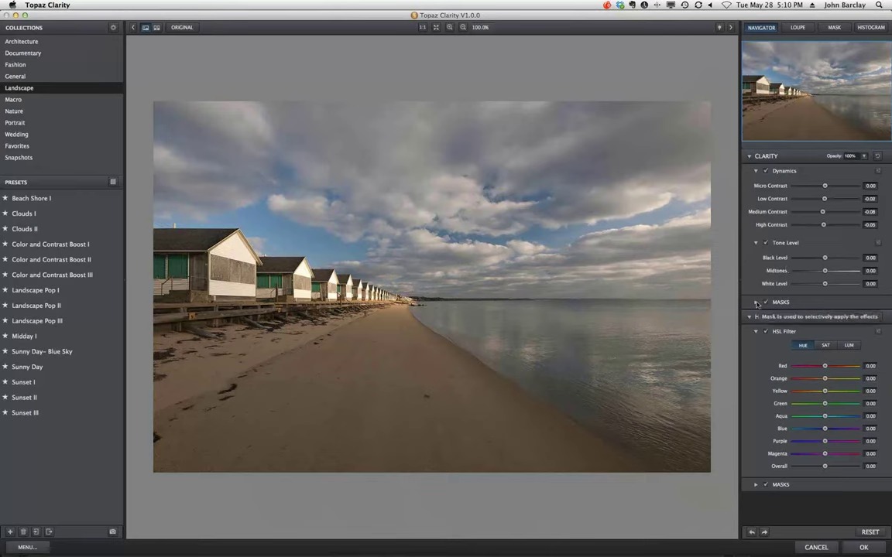
# Open the Clarity mask controls, briefly checking the HSL Filter's mask controls
pyautogui.click(756, 303)
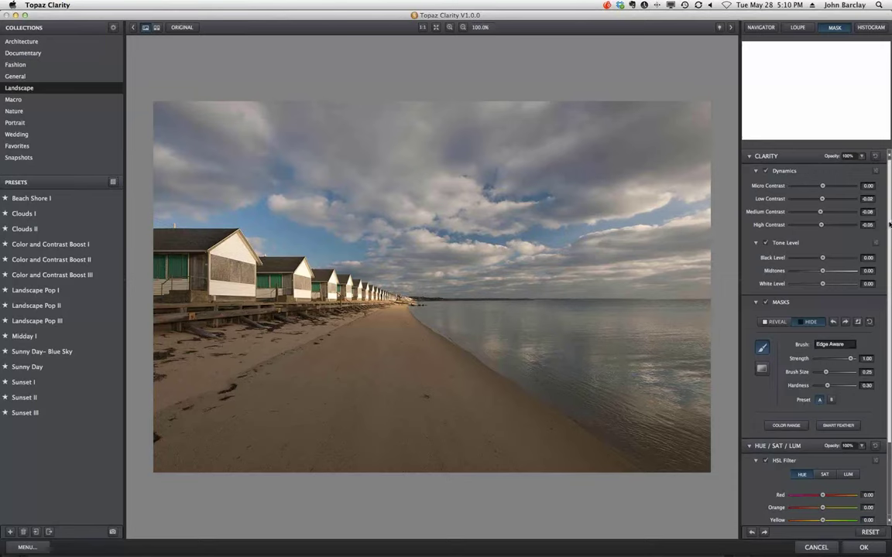
pyautogui.scroll(-3, 888, 333)
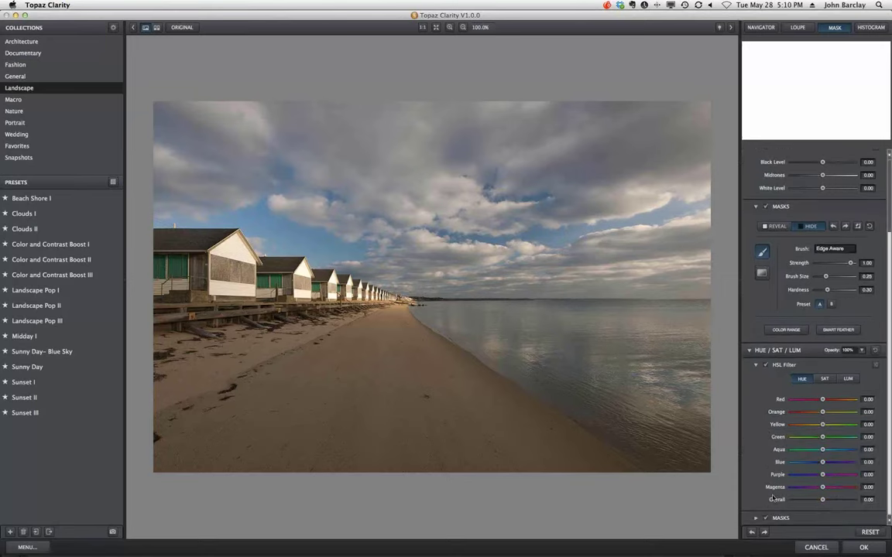
pyautogui.click(757, 519)
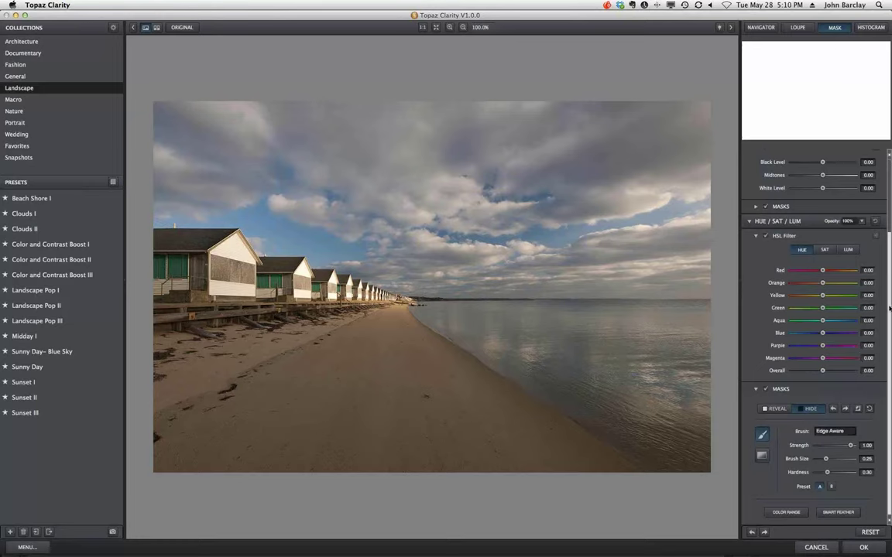
pyautogui.scroll(3, 843, 234)
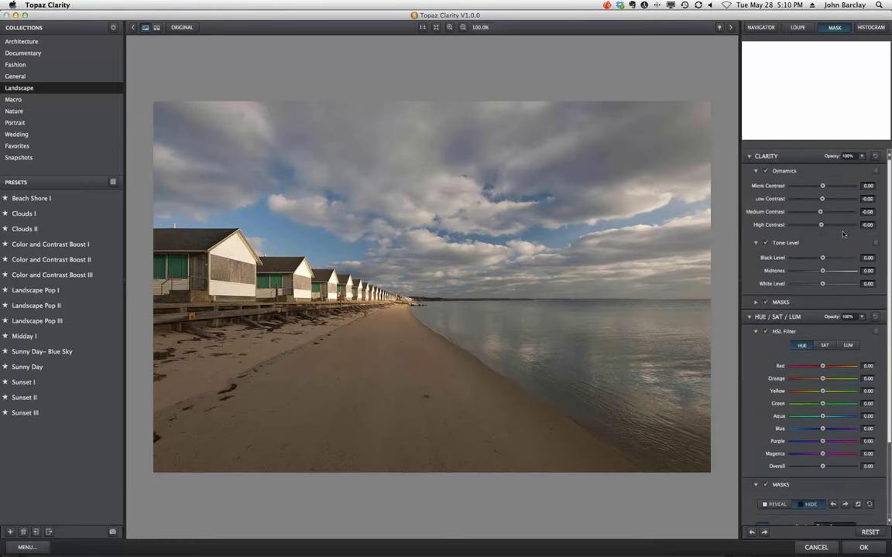
pyautogui.click(756, 303)
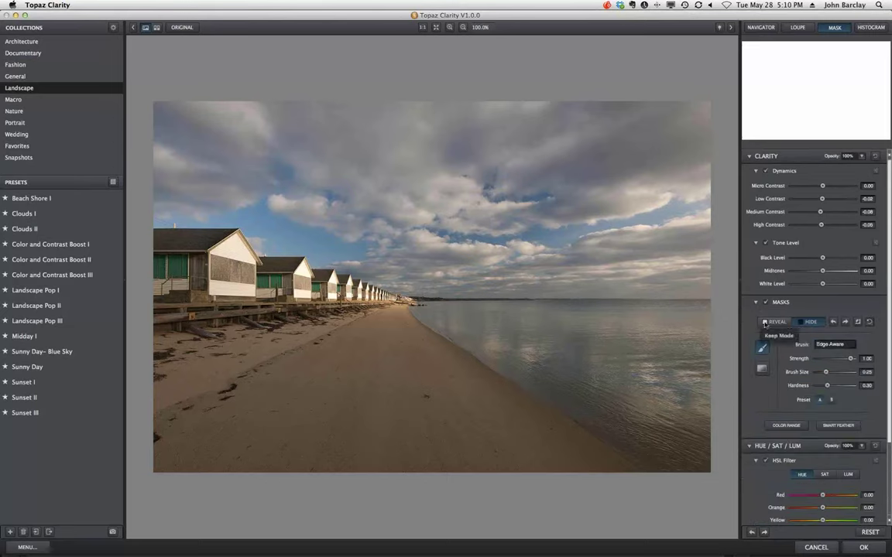
# Set the mask brush to reveal, clear the mask, and choose the Normal brush type
pyautogui.click(774, 325)
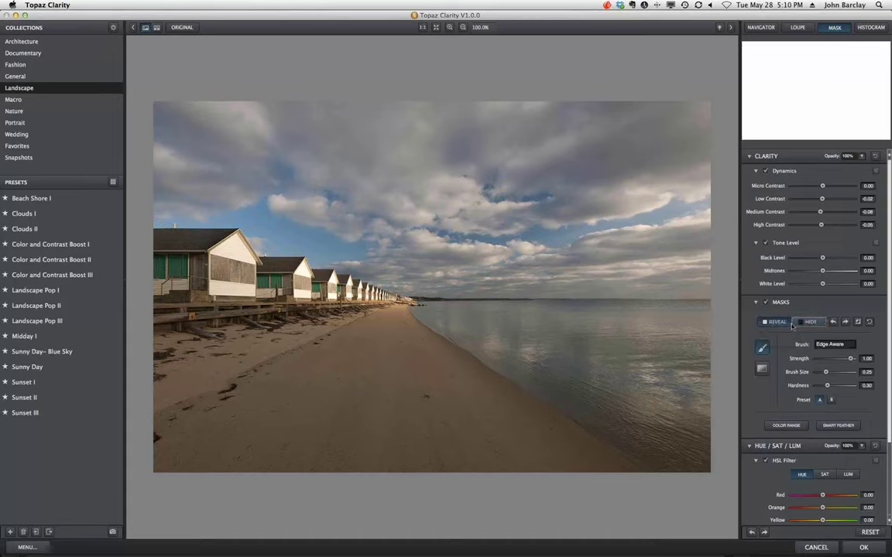
pyautogui.click(794, 325)
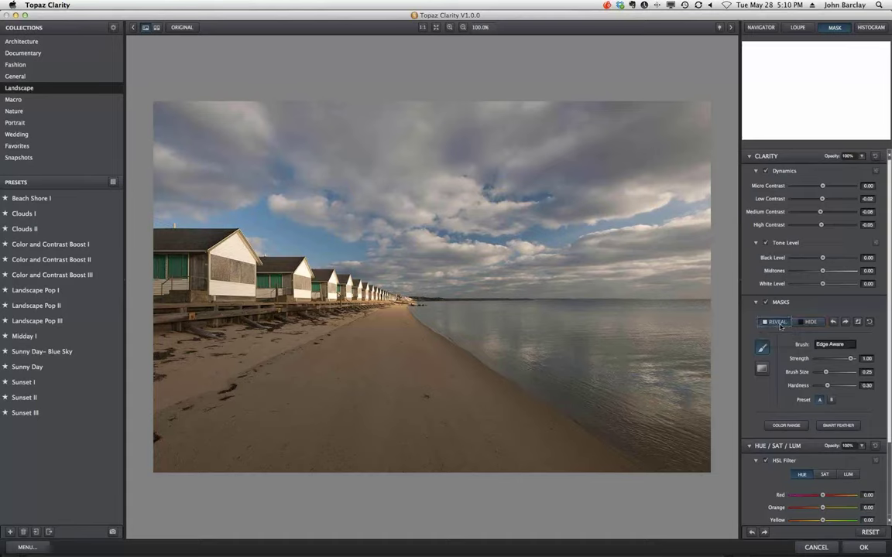
pyautogui.click(869, 322)
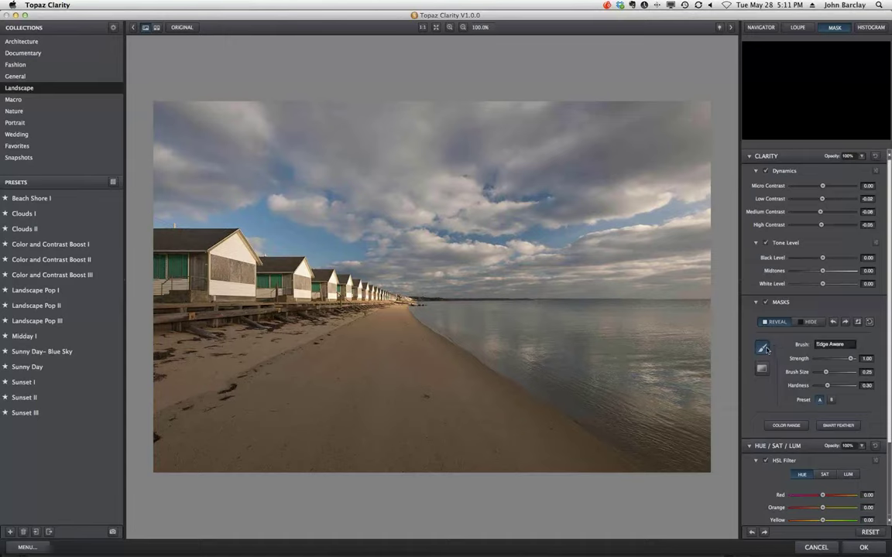
pyautogui.click(821, 345)
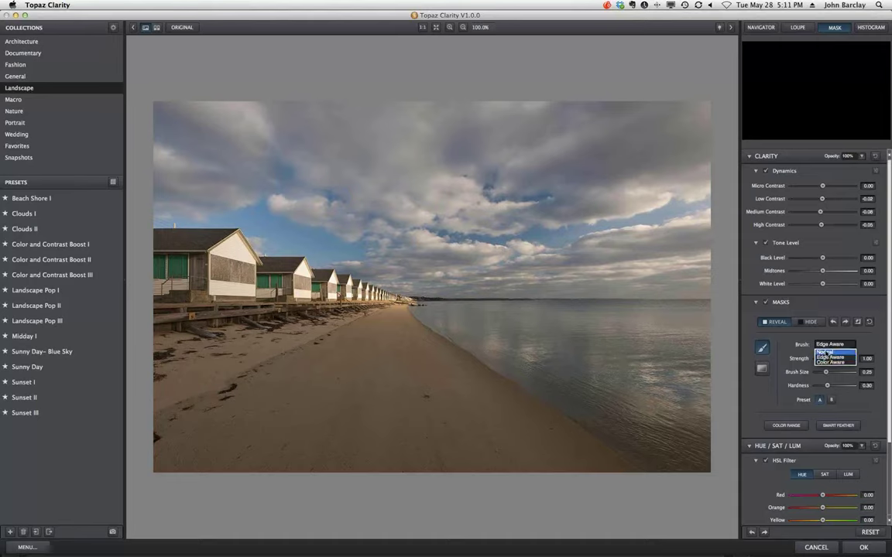
pyautogui.click(826, 353)
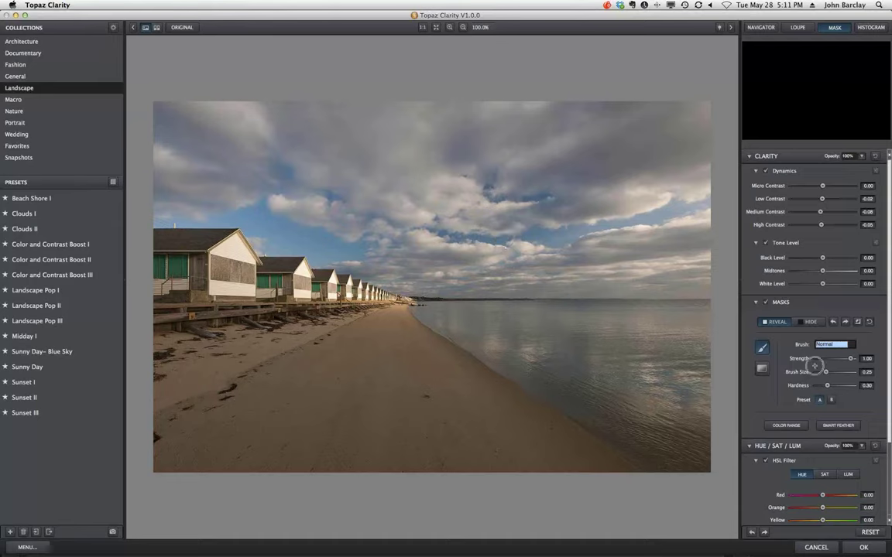
pyautogui.click(849, 345)
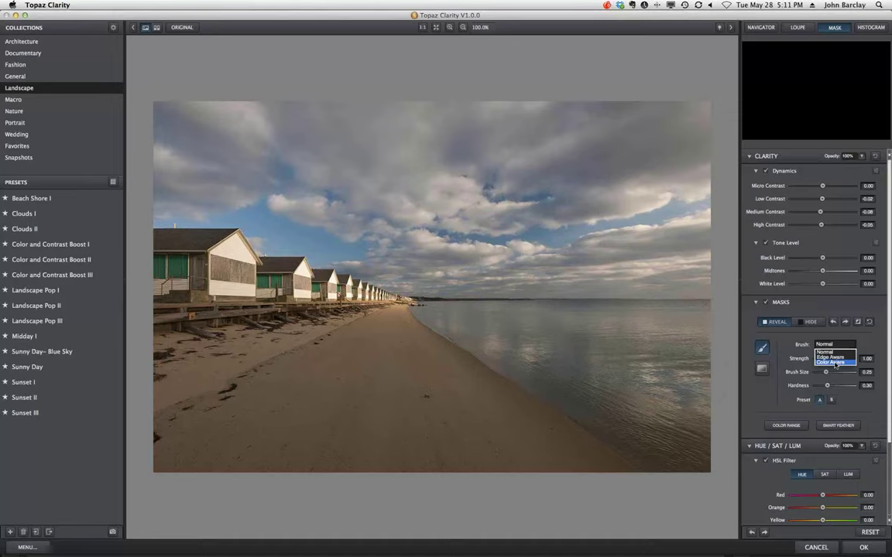
pyautogui.click(825, 353)
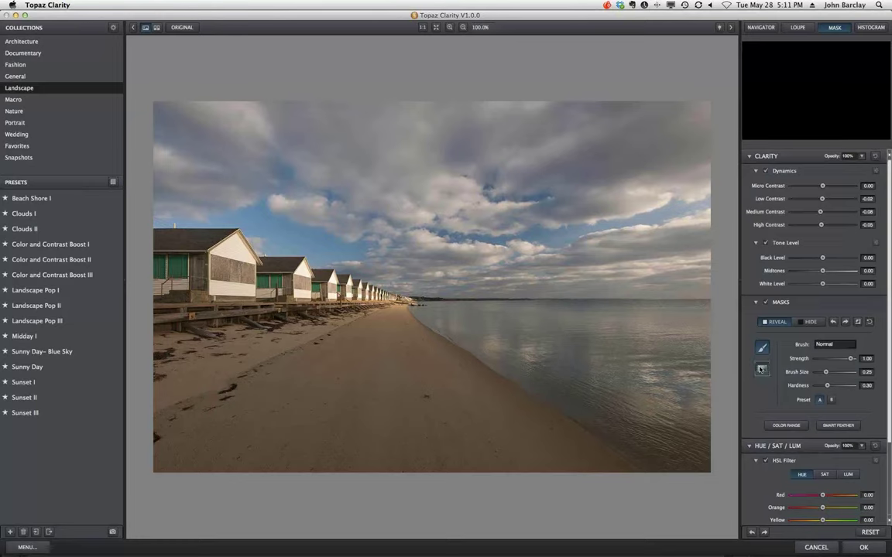
# Draw three soft radial gradient spots and a shoreline-to-horizon gradient into the mask
pyautogui.click(761, 369)
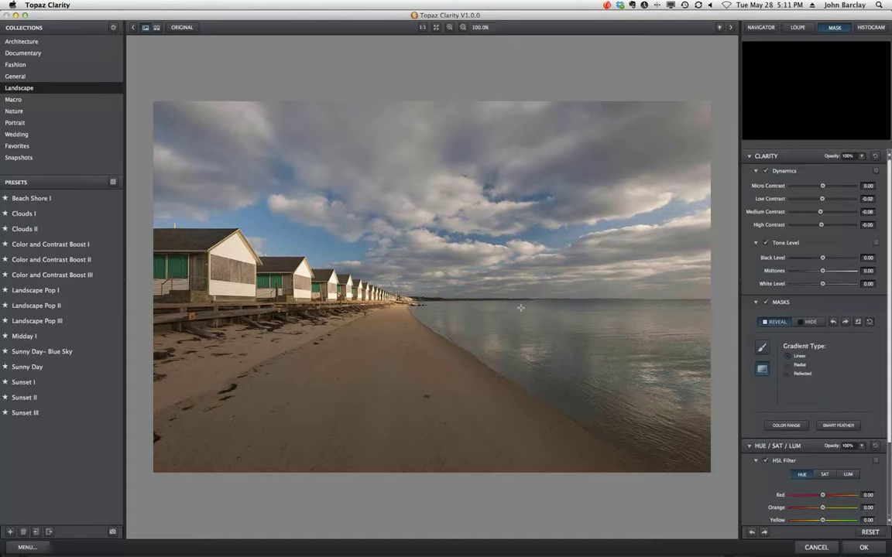
pyautogui.moveTo(391, 284); pyautogui.dragTo(391, 232)
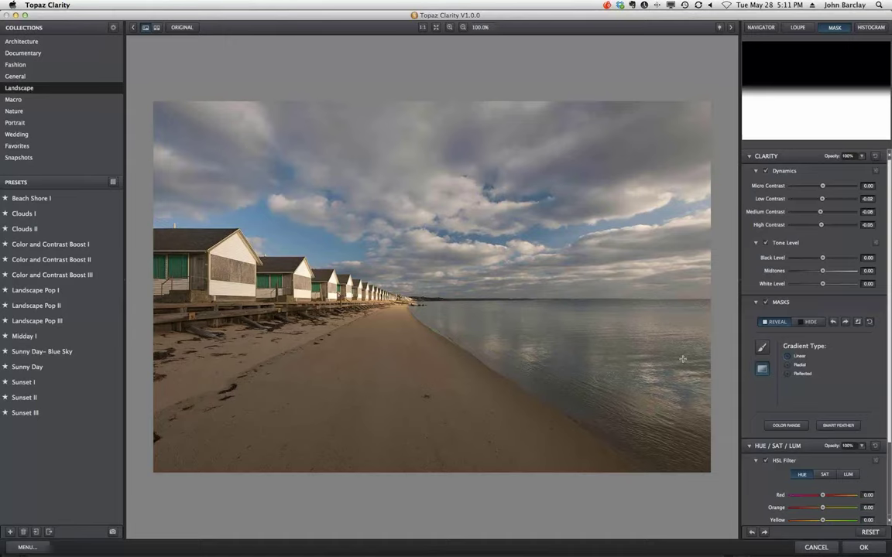
pyautogui.click(869, 322)
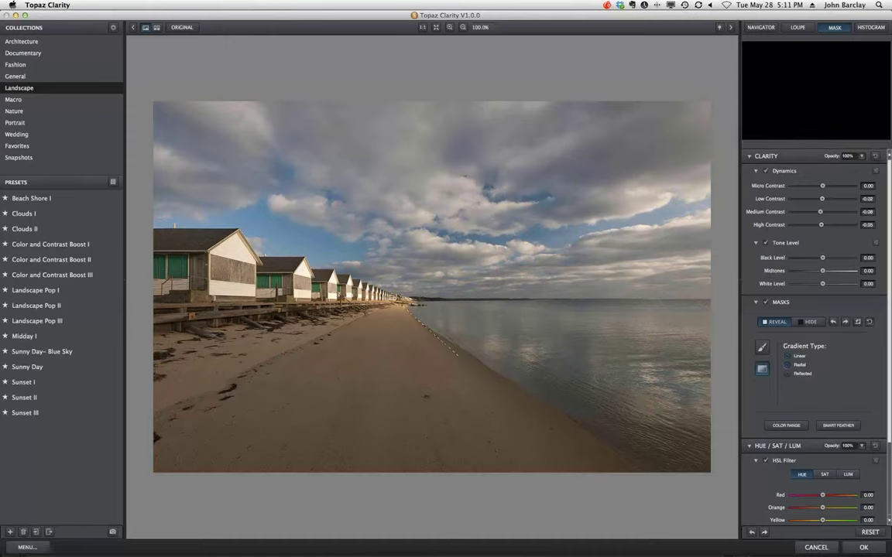
pyautogui.moveTo(412, 322); pyautogui.dragTo(352, 267)
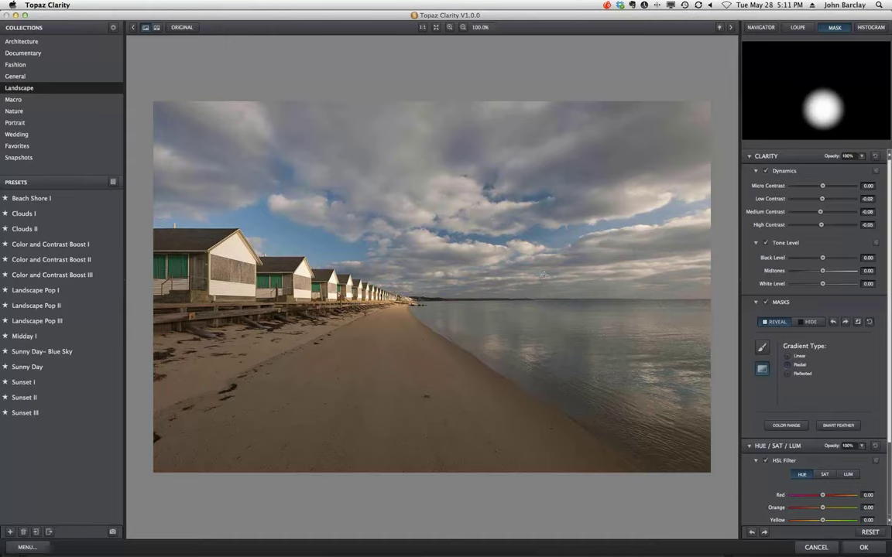
pyautogui.moveTo(543, 275); pyautogui.dragTo(576, 179)
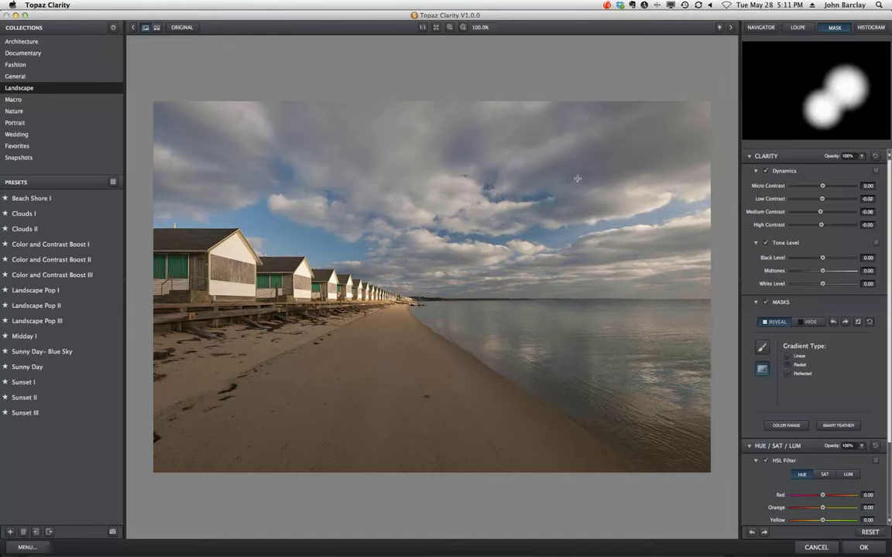
pyautogui.moveTo(370, 188); pyautogui.dragTo(225, 105)
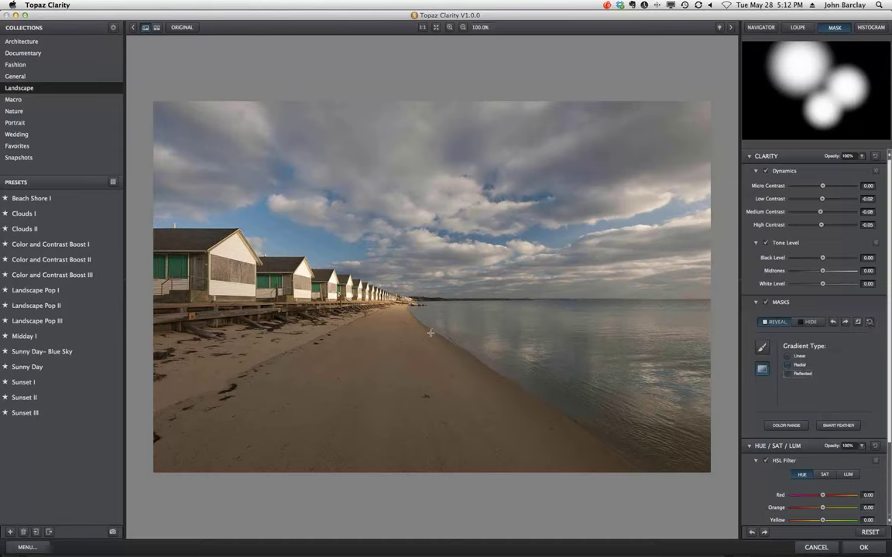
pyautogui.moveTo(426, 331); pyautogui.dragTo(425, 263)
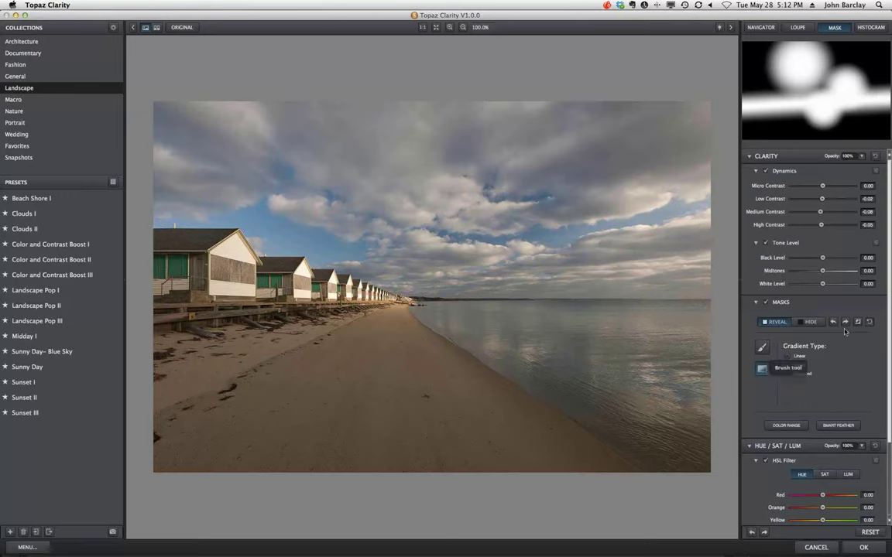
# Clear the gradient mask and open Color Range with Size 0.50 and Sensitivity 0.80
pyautogui.click(868, 323)
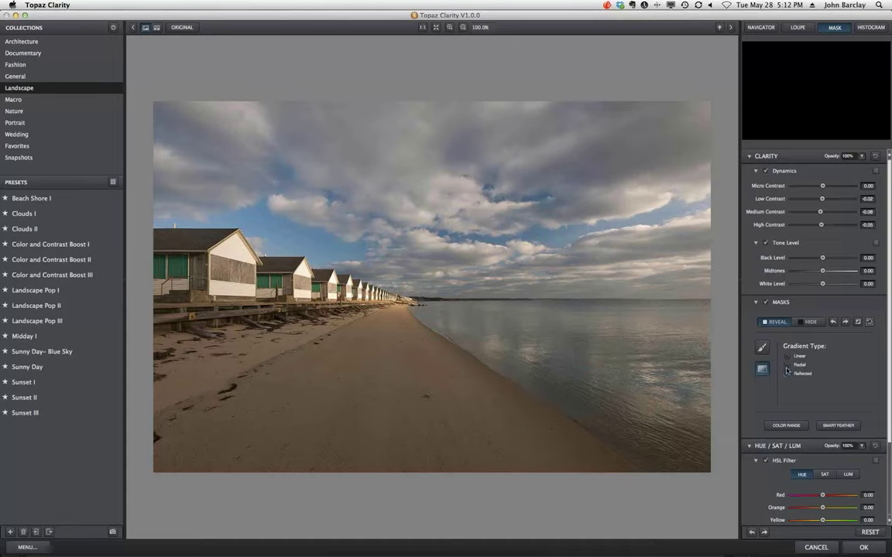
pyautogui.click(763, 348)
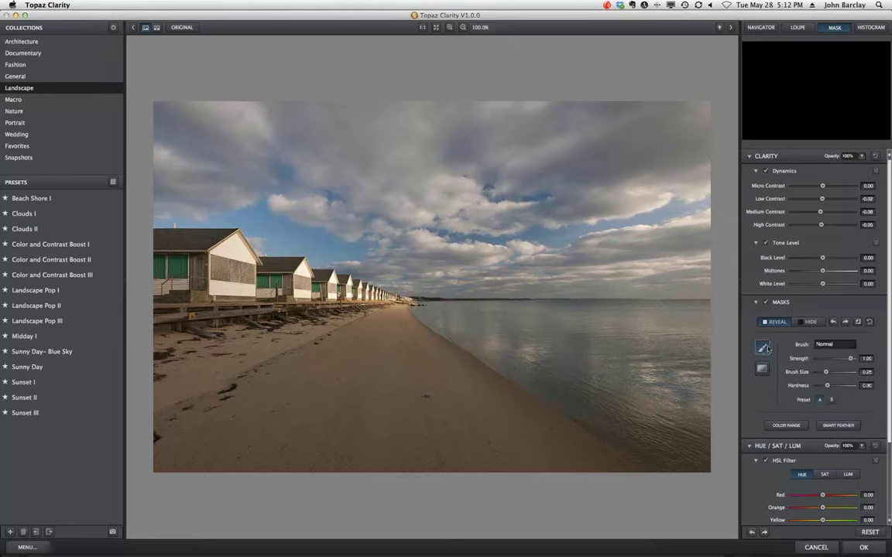
pyautogui.click(785, 426)
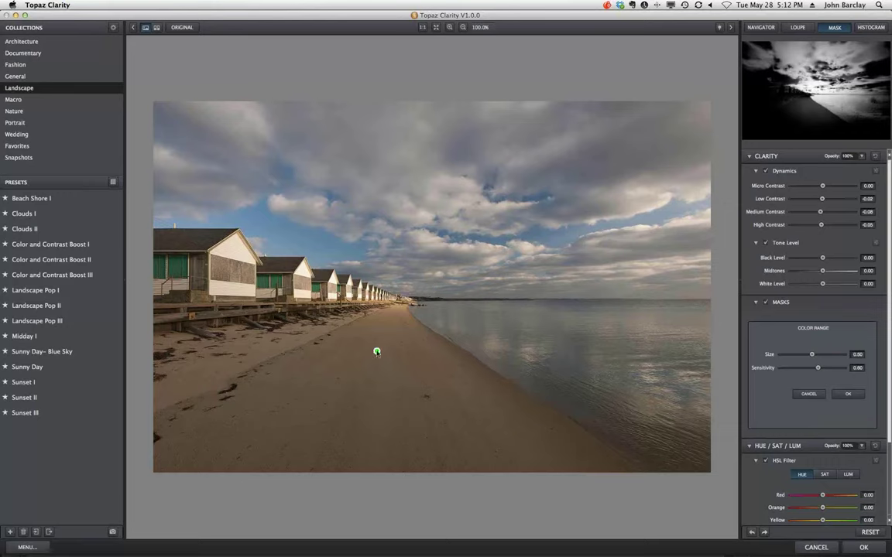
# Sample the sand colour, set Size to 0.58, and apply the Color Range mask
pyautogui.click(376, 352)
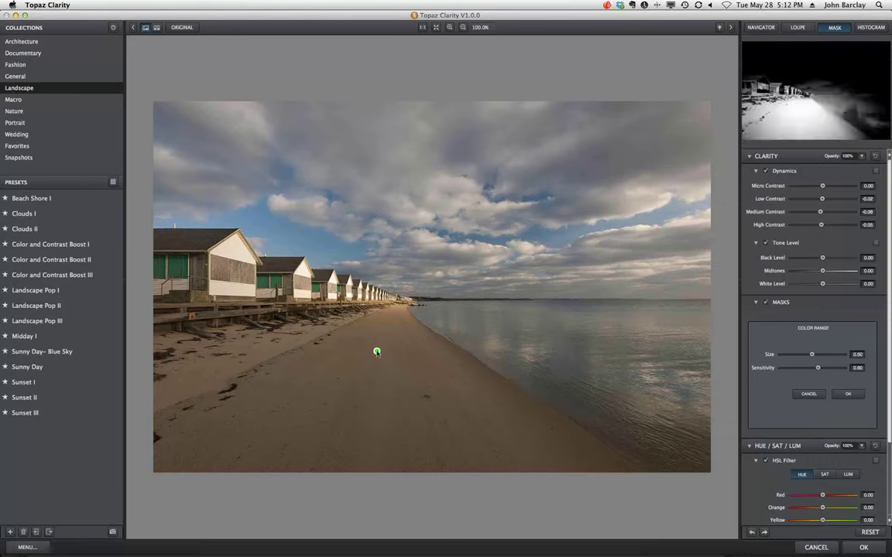
pyautogui.click(368, 346)
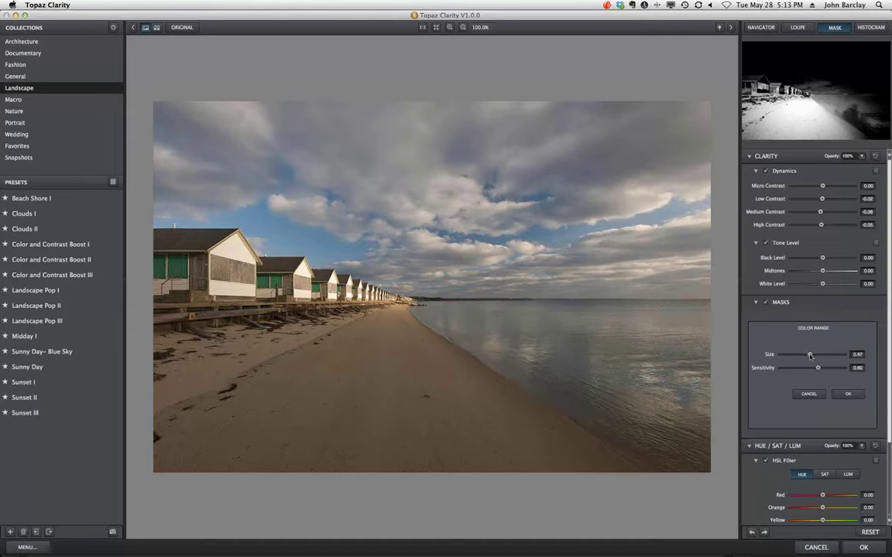
pyautogui.moveTo(811, 355); pyautogui.dragTo(831, 375)
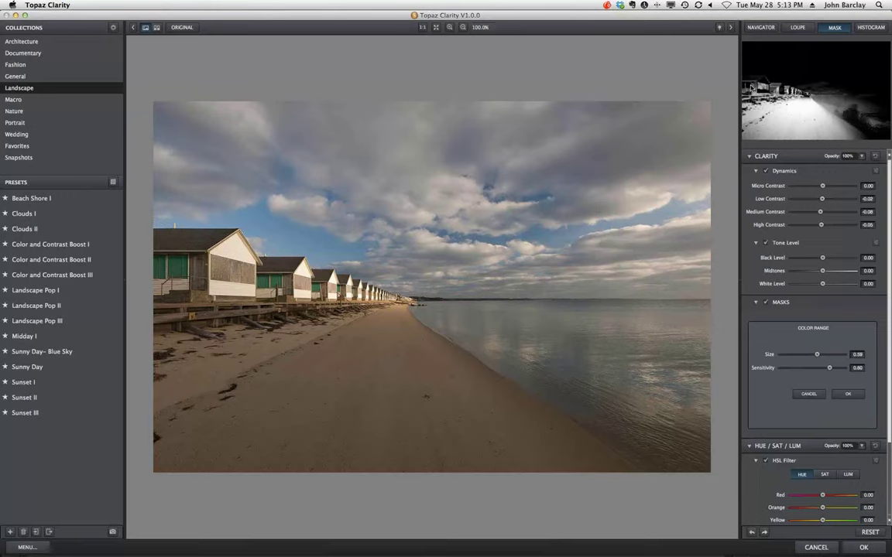
pyautogui.click(847, 395)
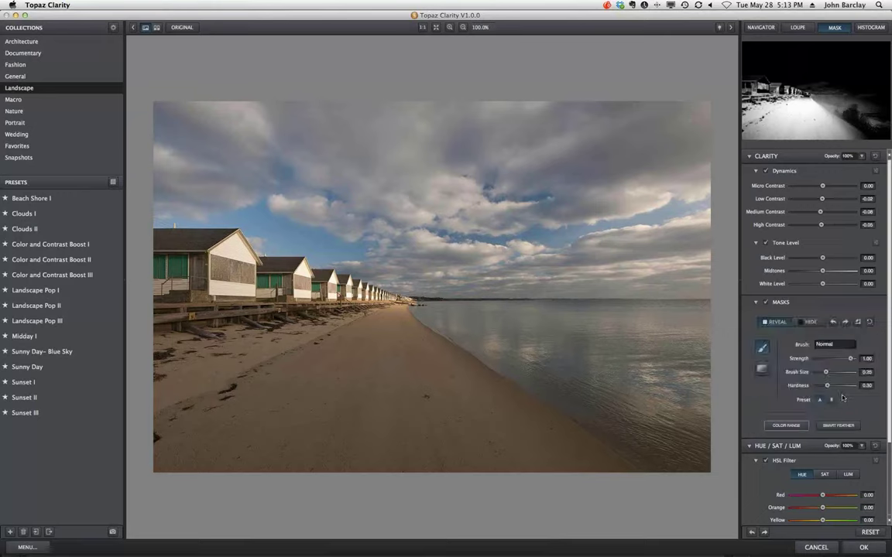
# Load brush preset A and raise Micro Contrast to 0.59
pyautogui.click(819, 399)
pyautogui.moveTo(822, 186); pyautogui.dragTo(840, 188)
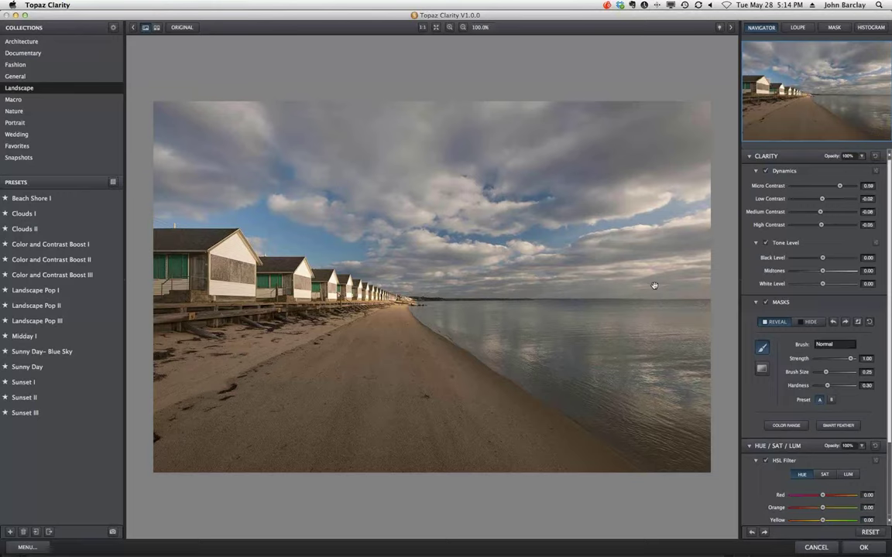
# Show the mask preview and set a Normal brush to Size 0.32 and Hardness 0.66
pyautogui.click(760, 342)
pyautogui.click(834, 27)
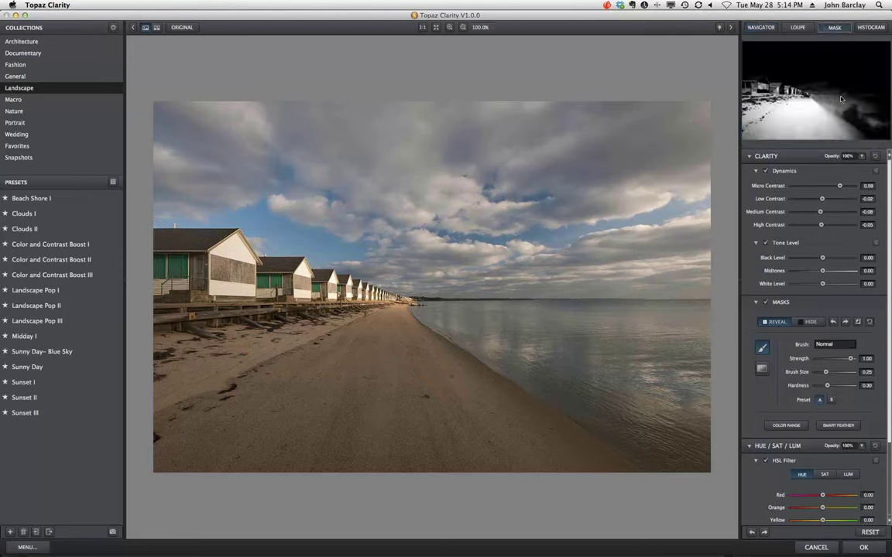
pyautogui.click(831, 344)
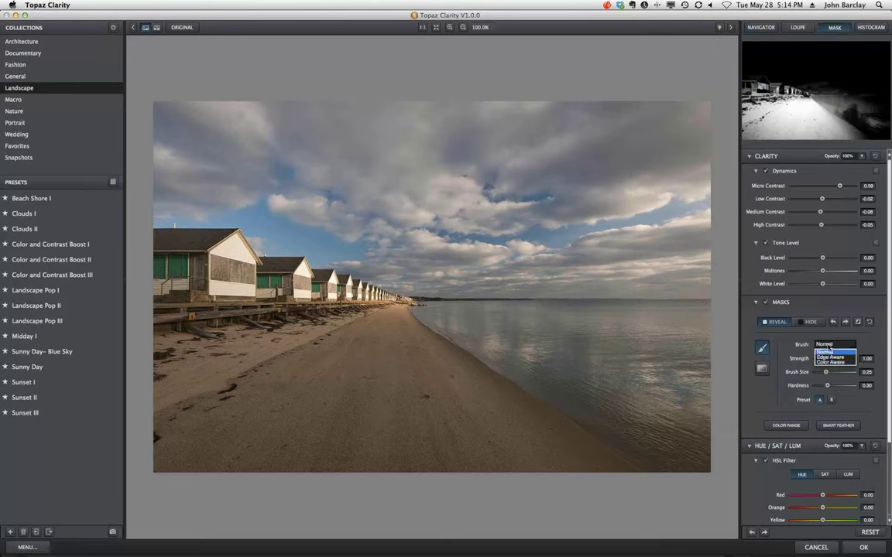
pyautogui.click(819, 353)
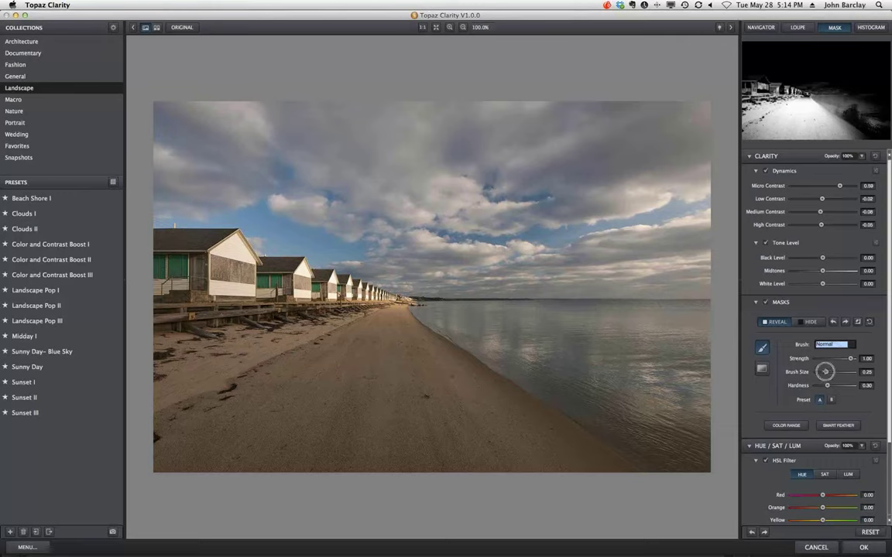
pyautogui.moveTo(825, 372); pyautogui.dragTo(839, 386)
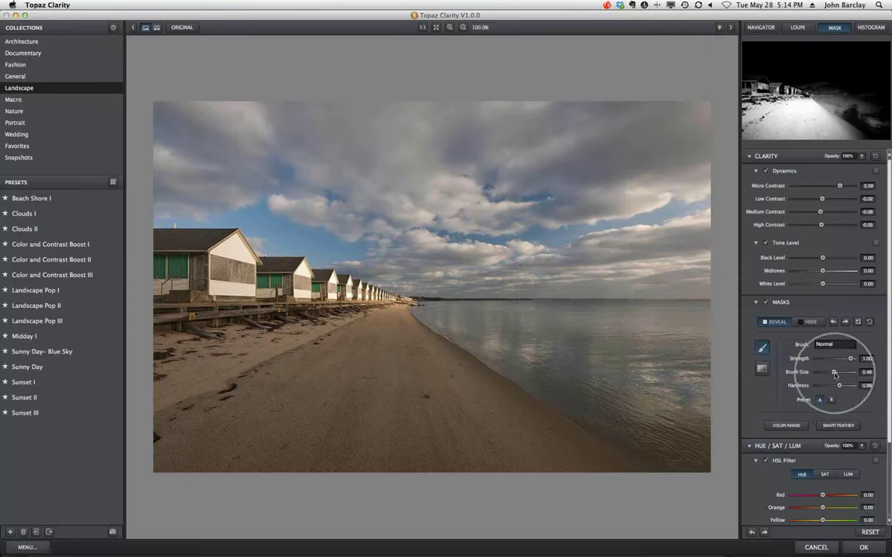
pyautogui.moveTo(834, 373); pyautogui.dragTo(821, 372)
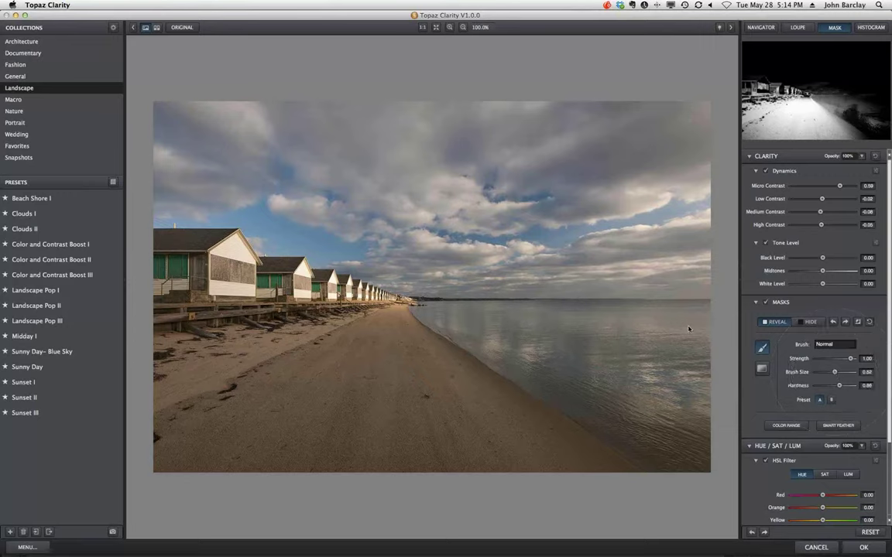
# Paint the water below the horizon into the mask, then switch the brush to Hide
pyautogui.scroll(5, 530, 312)
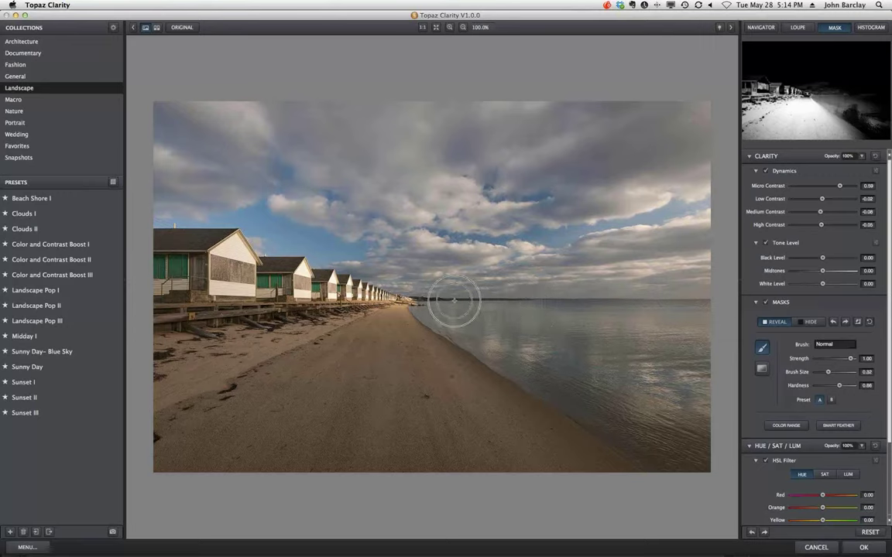
pyautogui.moveTo(453, 300); pyautogui.dragTo(600, 376)
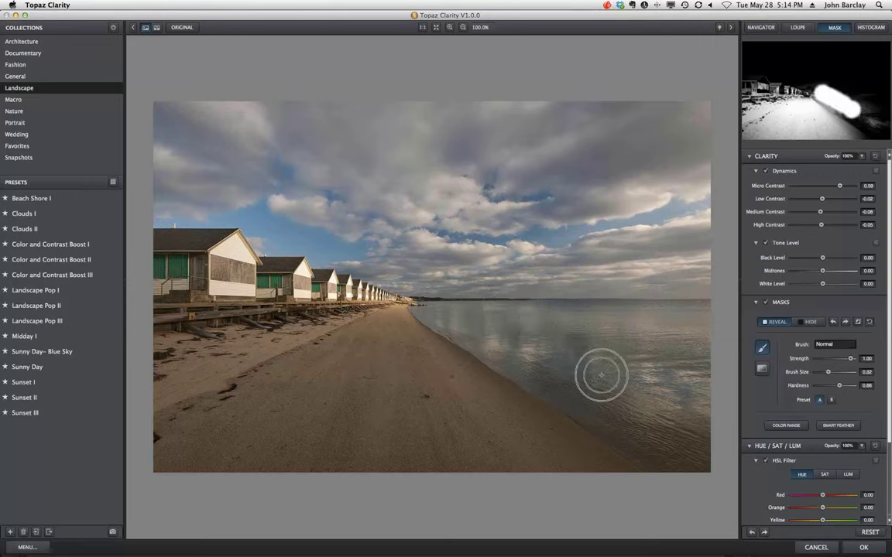
pyautogui.click(810, 322)
# Erase part of the water streak with the Hide brush, keeping the brush type Normal
pyautogui.moveTo(410, 267)
pyautogui.mouseDown()
pyautogui.moveTo(540, 342)
pyautogui.moveTo(579, 382)
pyautogui.moveTo(501, 310)
pyautogui.moveTo(442, 285)
pyautogui.moveTo(548, 353)
pyautogui.moveTo(544, 345)
pyautogui.moveTo(618, 379)
pyautogui.moveTo(633, 413)
pyautogui.moveTo(589, 396)
pyautogui.moveTo(631, 408)
pyautogui.moveTo(555, 370)
pyautogui.moveTo(509, 324)
pyautogui.moveTo(459, 298)
pyautogui.mouseUp()
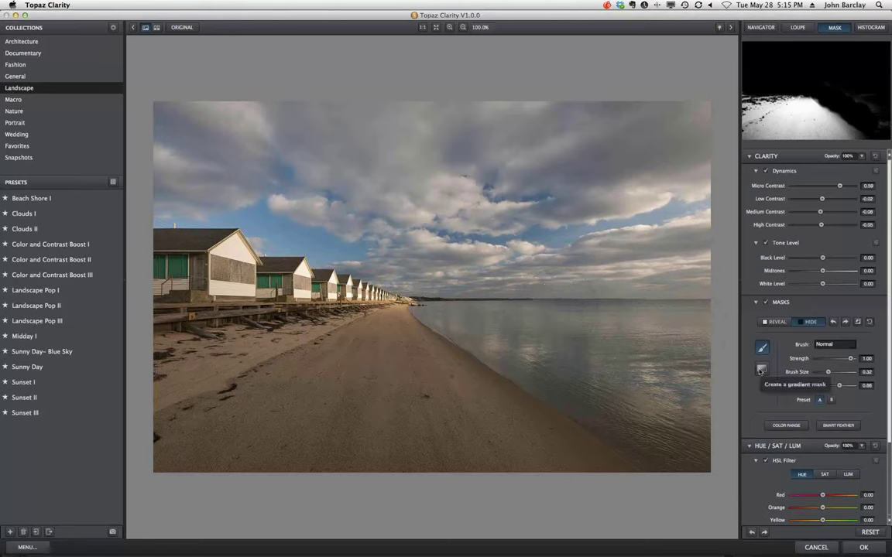
pyautogui.click(834, 344)
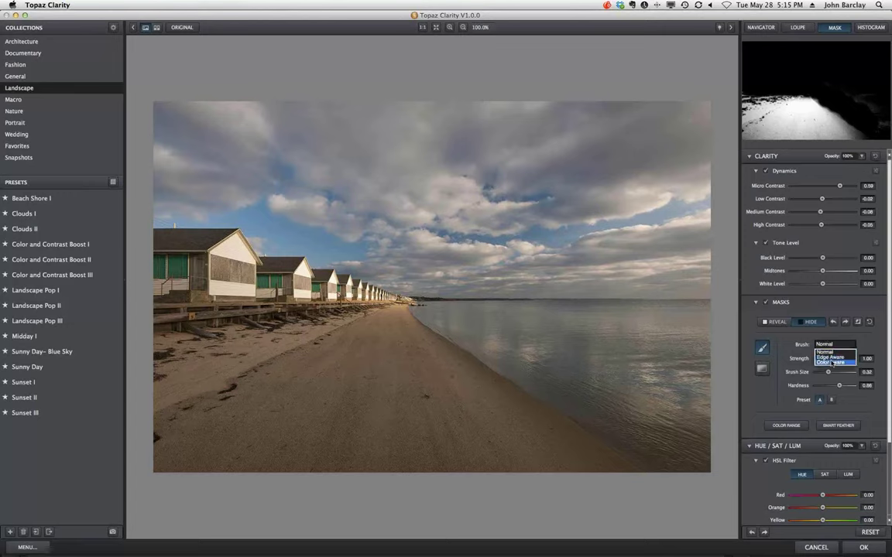
pyautogui.click(753, 331)
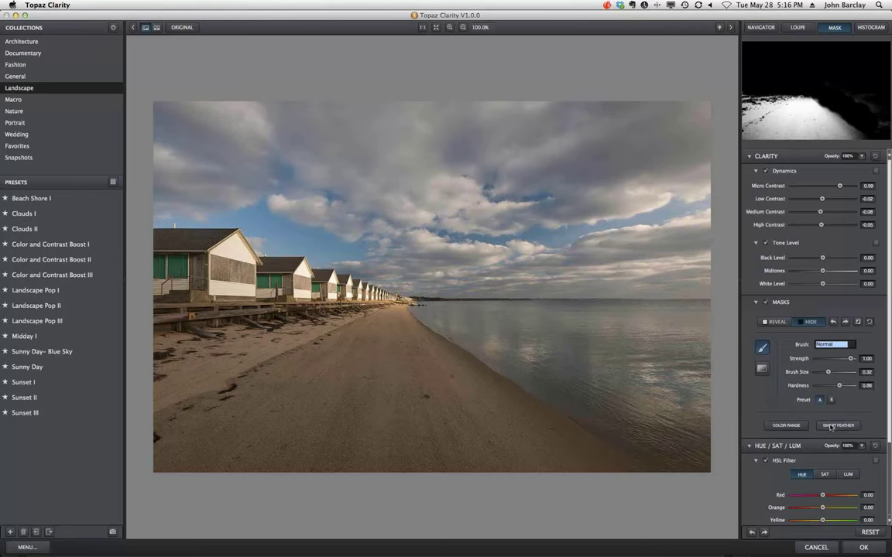
# Smart-feather the beach mask with Feather Radius and Feather Aware 0.30 and Mask Strength -0.04
pyautogui.click(831, 426)
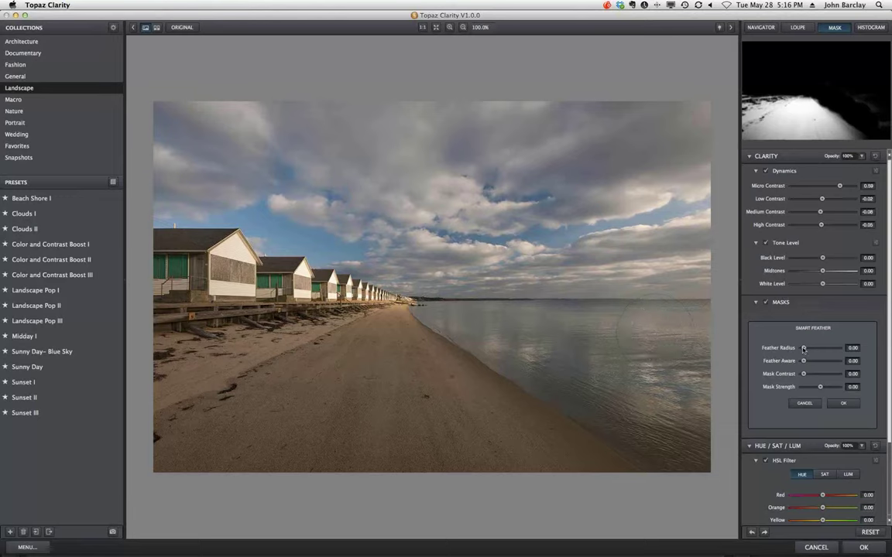
pyautogui.moveTo(803, 348); pyautogui.dragTo(821, 348)
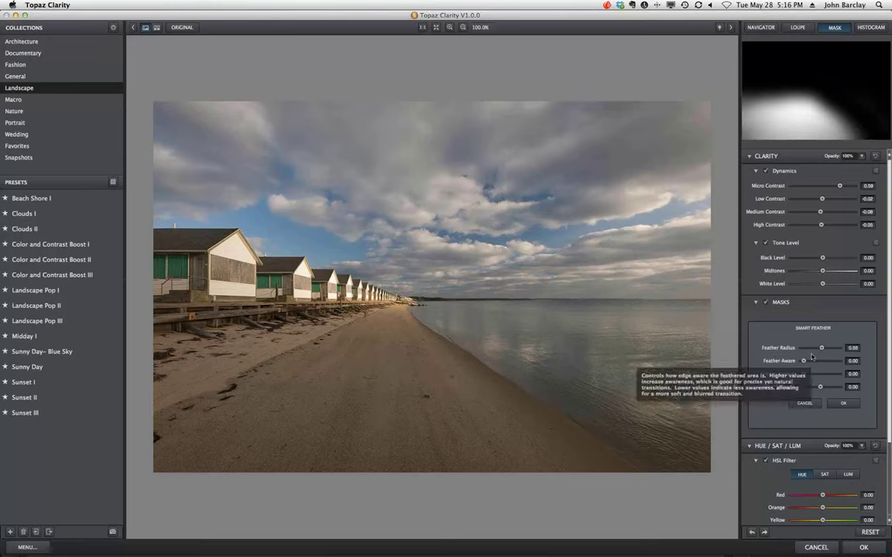
pyautogui.moveTo(822, 348); pyautogui.dragTo(813, 349)
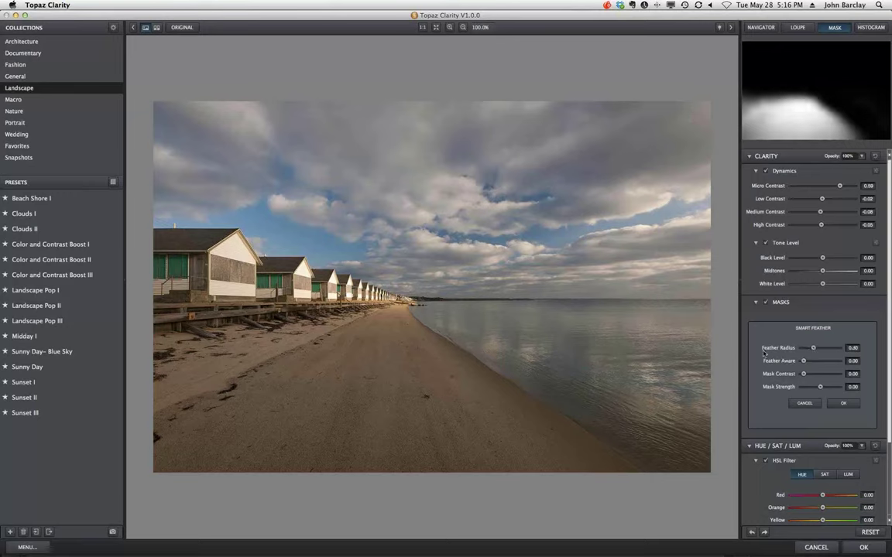
pyautogui.moveTo(811, 363); pyautogui.dragTo(813, 362)
pyautogui.moveTo(820, 387)
pyautogui.mouseDown()
pyautogui.moveTo(834, 392)
pyautogui.moveTo(819, 392)
pyautogui.mouseUp()
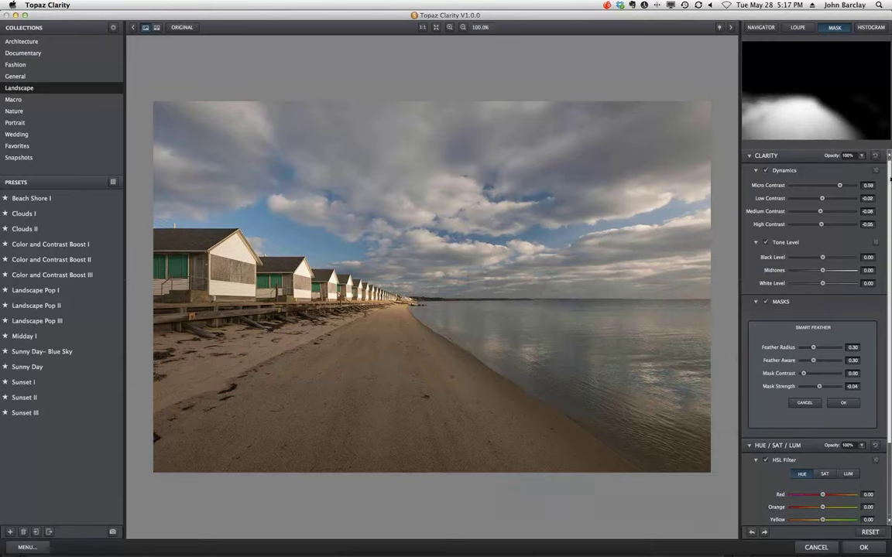
# Reset all Clarity sliders back to 0.00
pyautogui.moveTo(889, 182); pyautogui.dragTo(889, 223)
pyautogui.scroll(3, 875, 348)
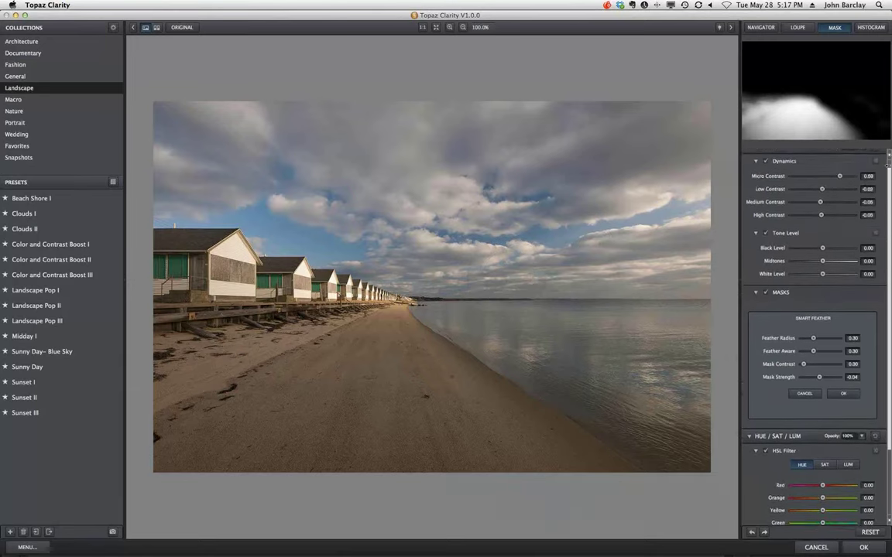
pyautogui.click(867, 533)
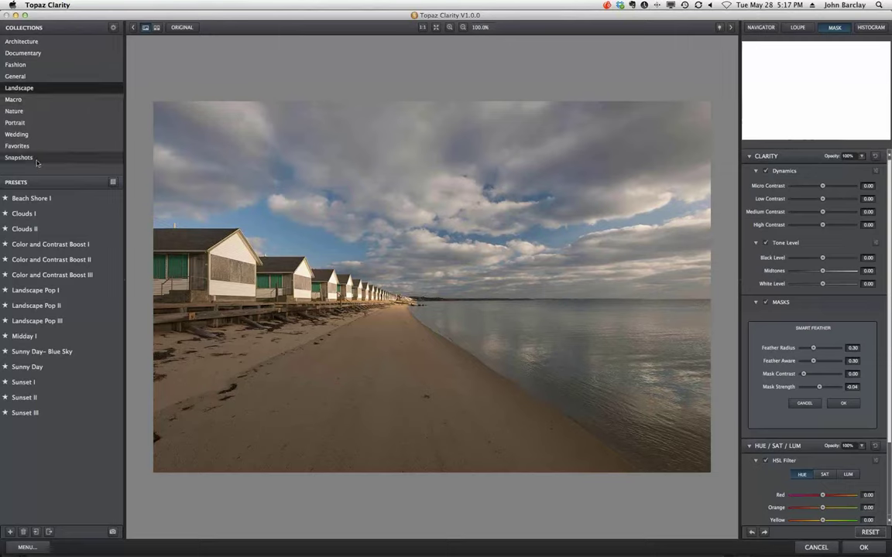
# Preview the landscape presets, stopping on Color and Contrast Boost I
pyautogui.moveTo(37, 219)
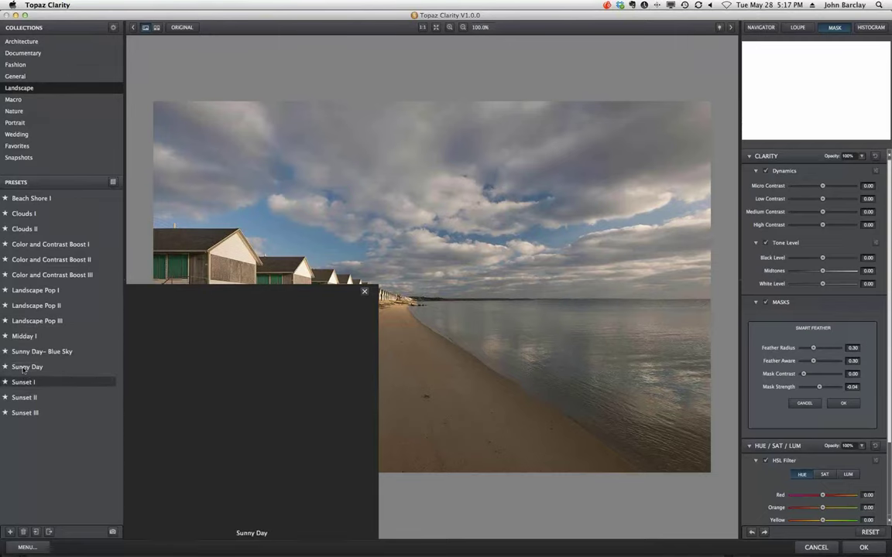
# Apply the Sunny Day preset (Micro Contrast 0.50, Black Level 0.47) and compare it with the original
pyautogui.click(24, 368)
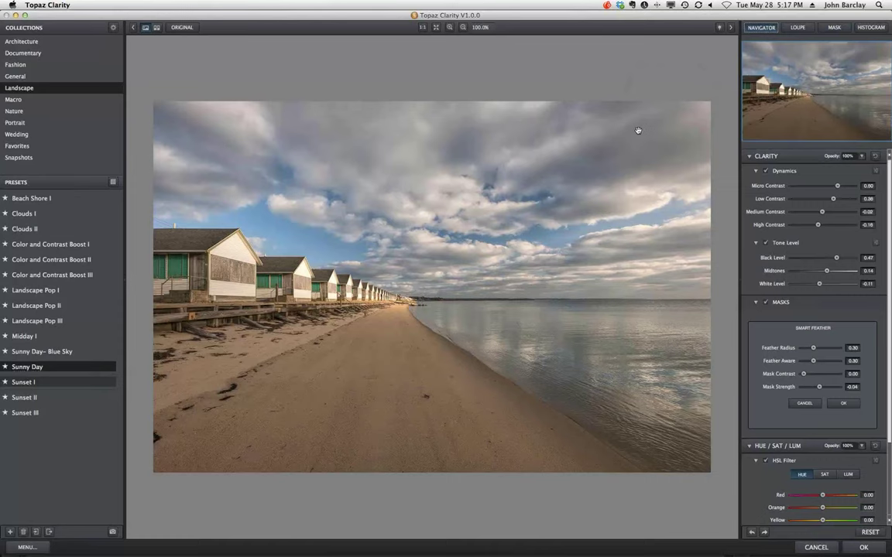
pyautogui.click(626, 142)
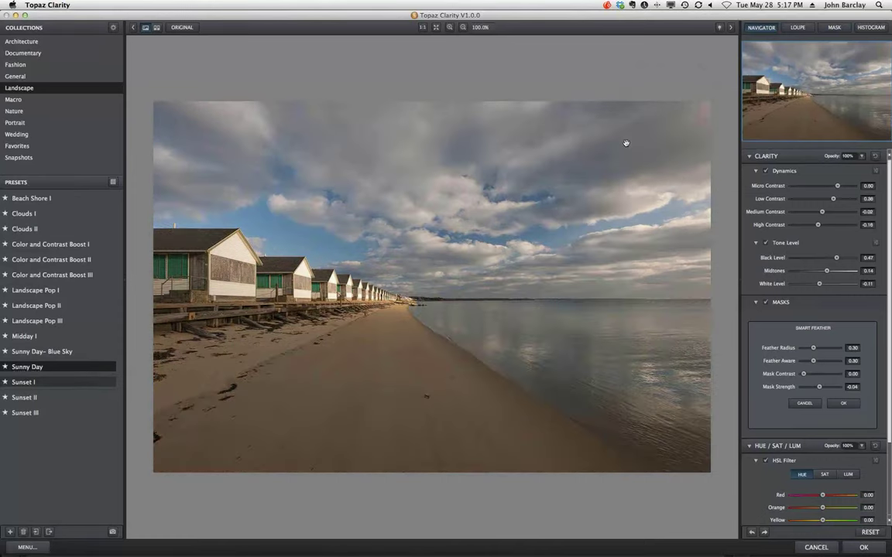
pyautogui.moveTo(625, 142); pyautogui.dragTo(625, 143)
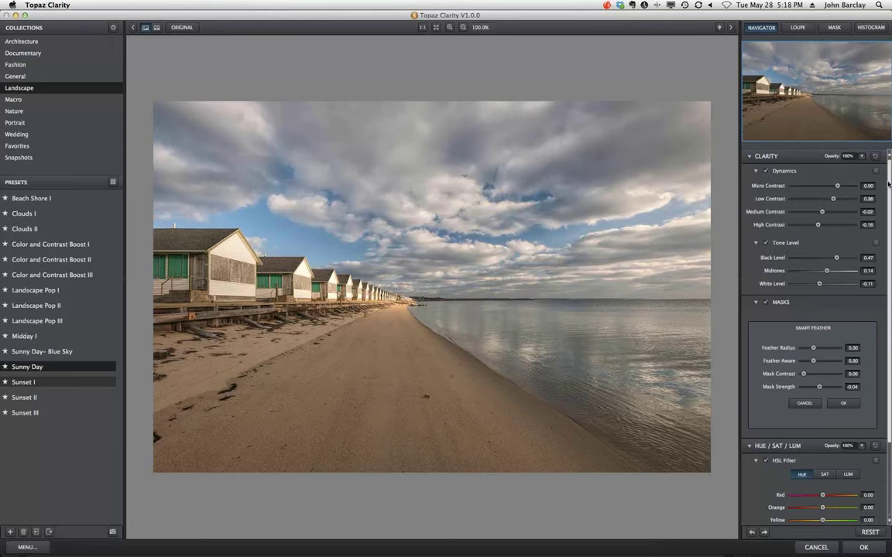
pyautogui.scroll(-3, 888, 183)
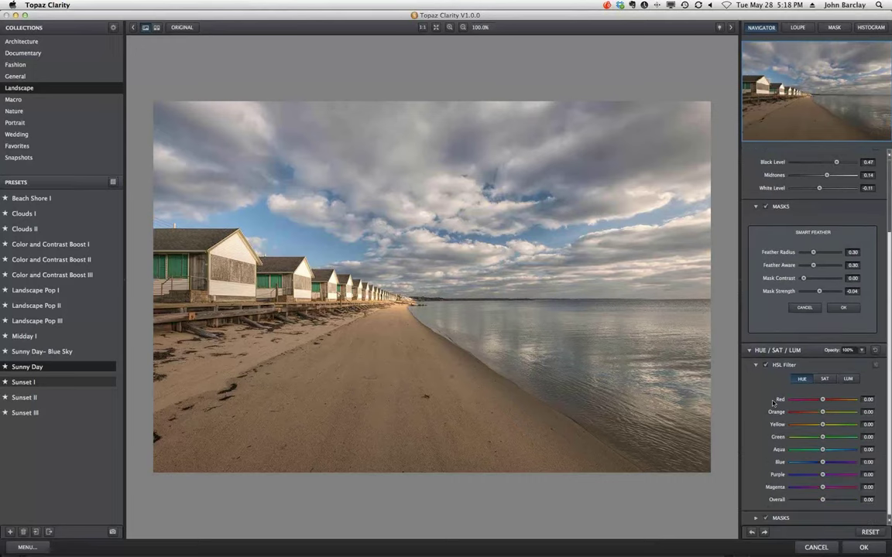
# Raise HSL saturation to 0.06 overall and 0.03 for blue
pyautogui.click(825, 379)
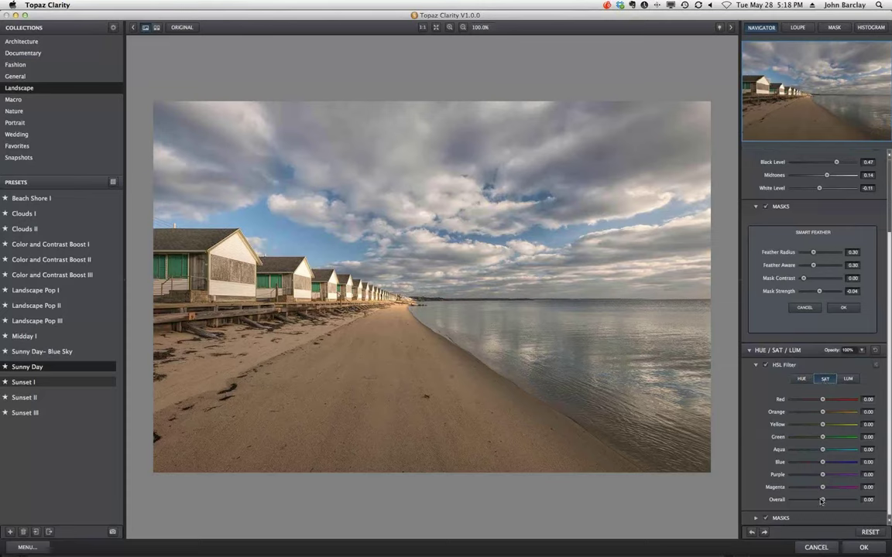
pyautogui.moveTo(822, 500); pyautogui.dragTo(837, 504)
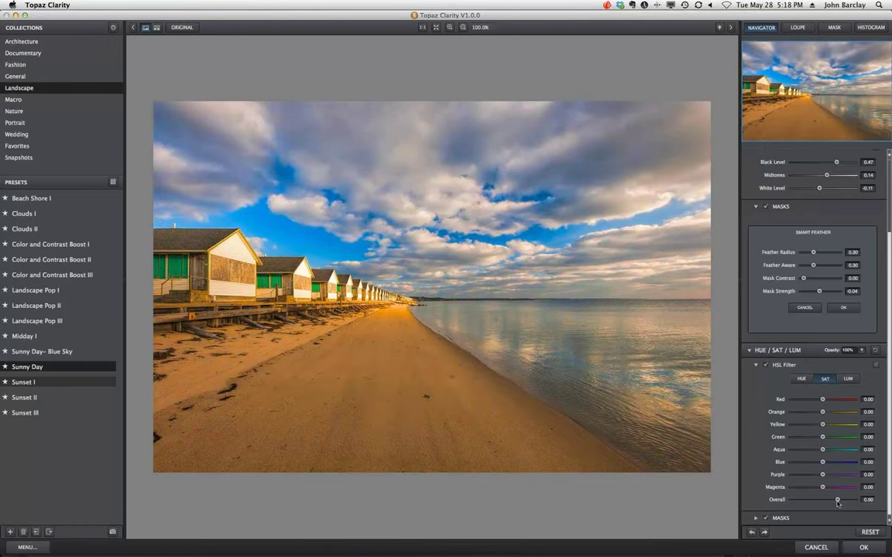
pyautogui.moveTo(837, 503); pyautogui.dragTo(825, 504)
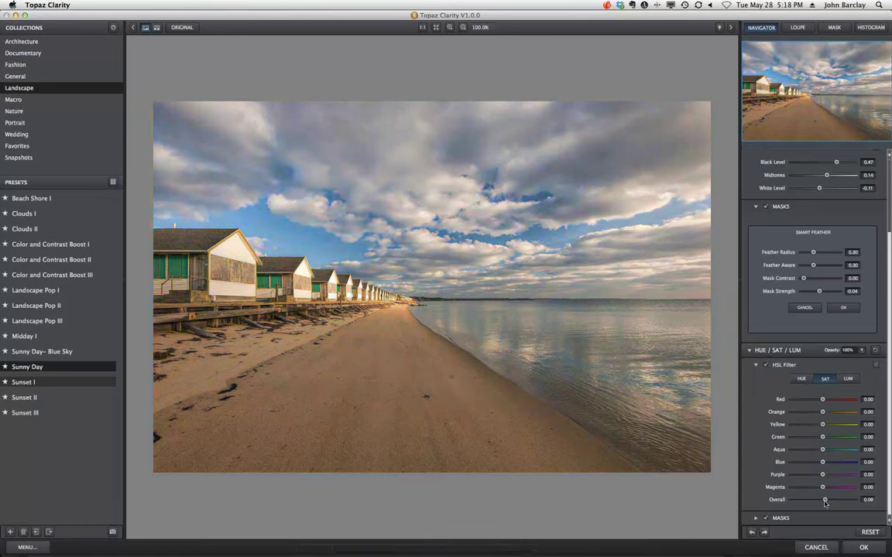
pyautogui.moveTo(825, 503); pyautogui.dragTo(824, 503)
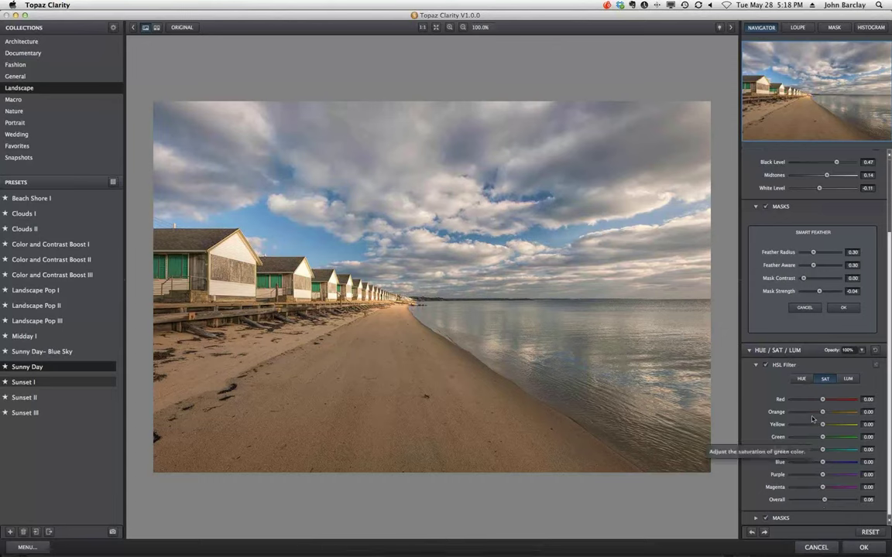
pyautogui.click(824, 463)
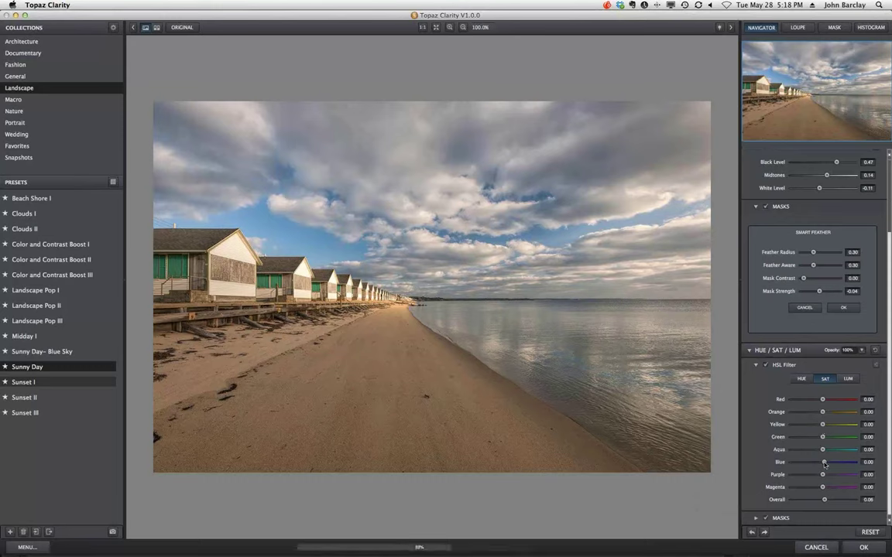
pyautogui.moveTo(825, 465); pyautogui.dragTo(823, 465)
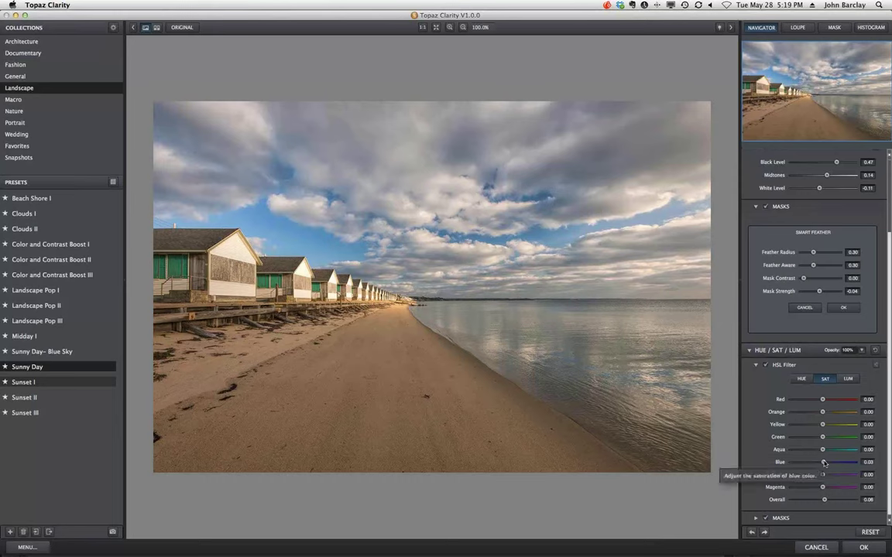
# Set the HSL mask brush to Normal, dismiss the preset preview, and show the luminance sliders
pyautogui.click(756, 518)
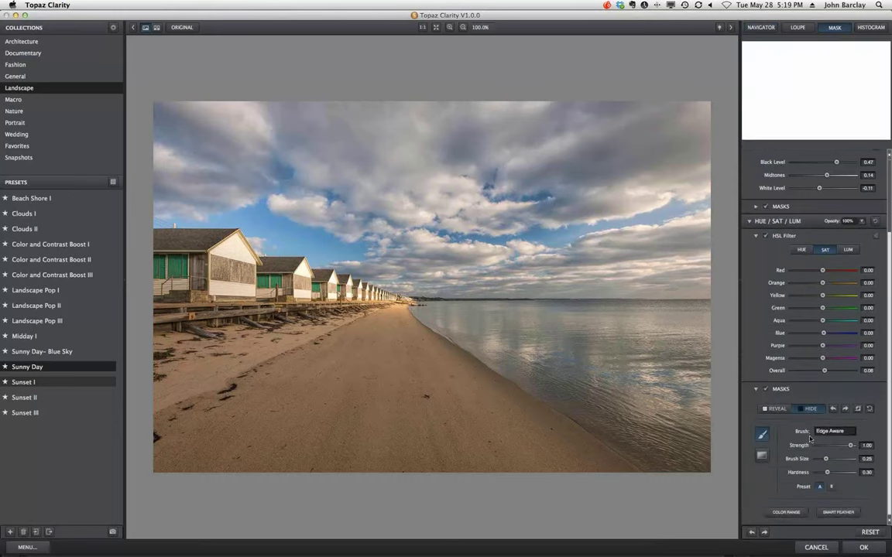
pyautogui.click(833, 431)
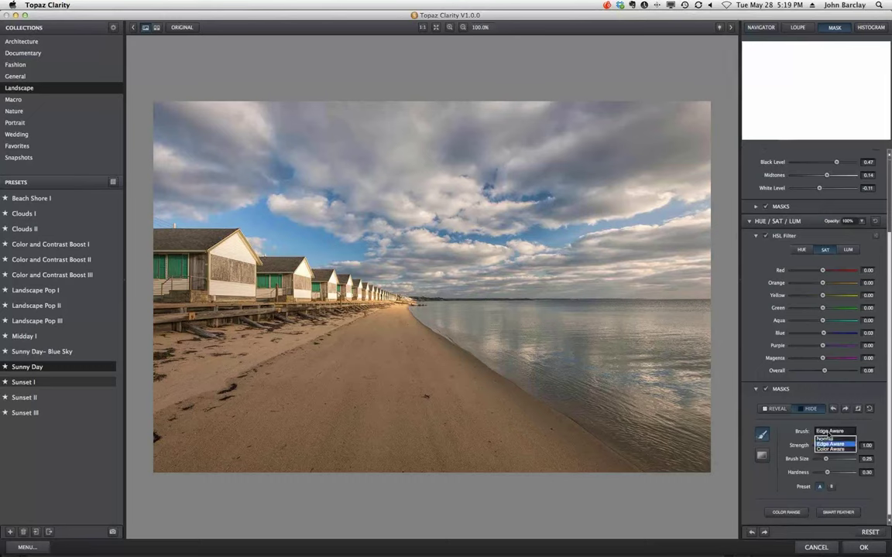
pyautogui.click(825, 438)
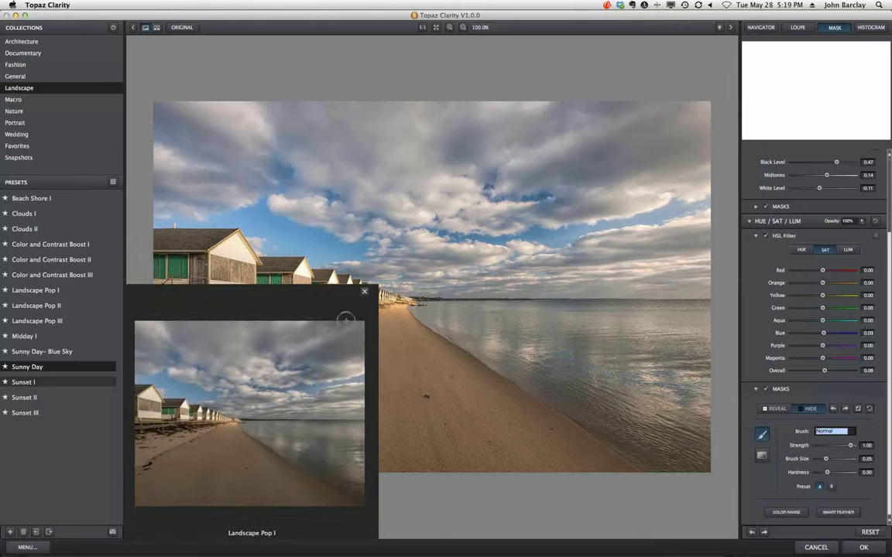
pyautogui.click(365, 291)
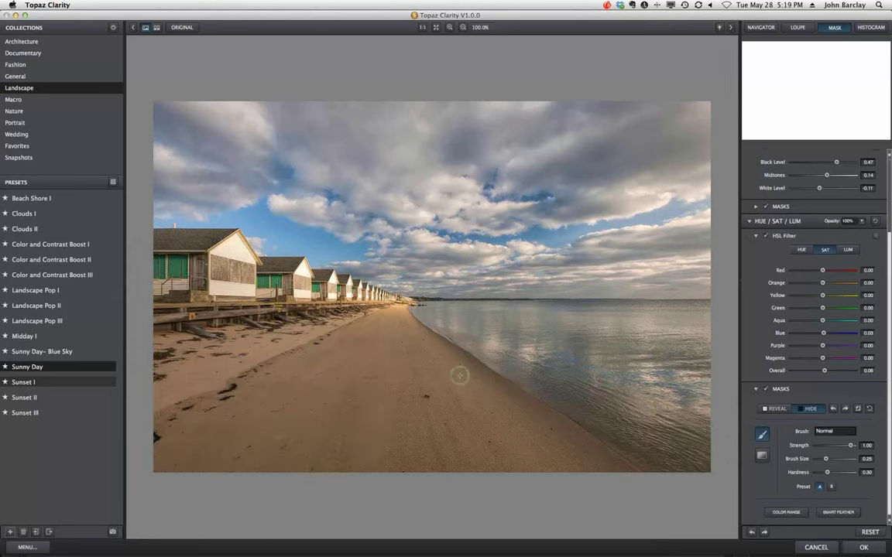
pyautogui.click(848, 250)
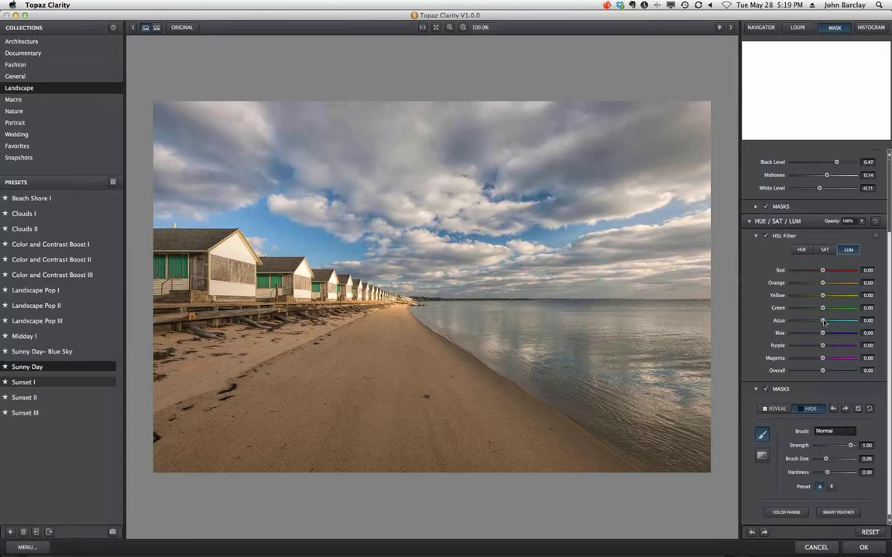
# Darken aqua luminance to -0.31 and blue to -0.14, and ease Micro Contrast to 0.22
pyautogui.moveTo(822, 320); pyautogui.dragTo(816, 321)
pyautogui.moveTo(815, 322); pyautogui.dragTo(819, 334)
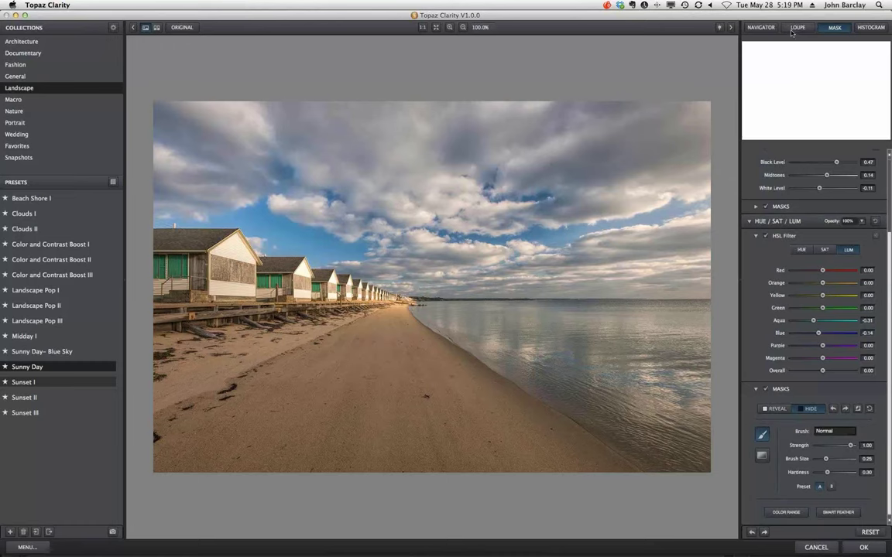
pyautogui.click(762, 27)
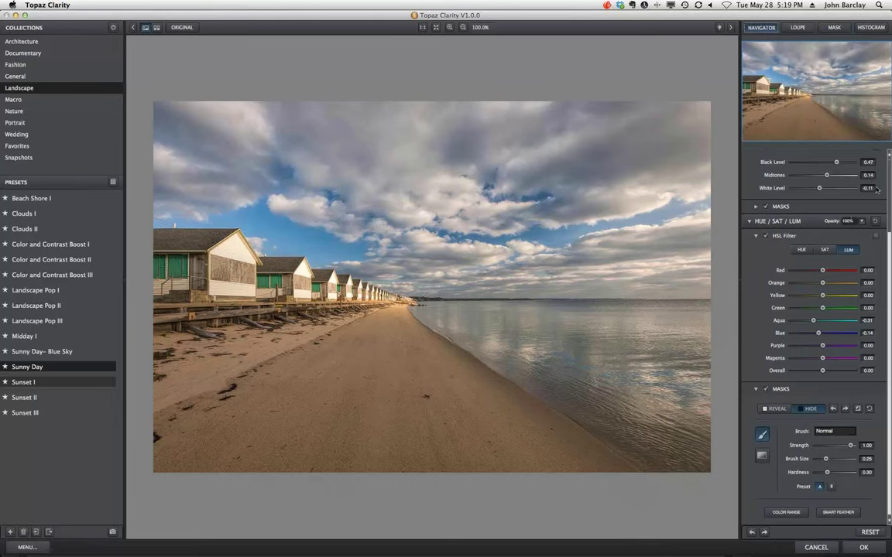
pyautogui.scroll(3, 877, 188)
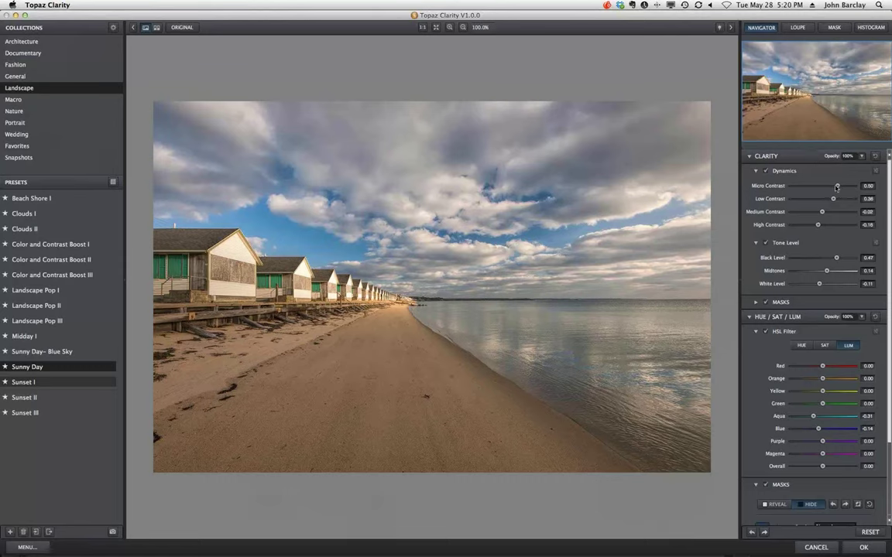
pyautogui.moveTo(836, 187); pyautogui.dragTo(828, 186)
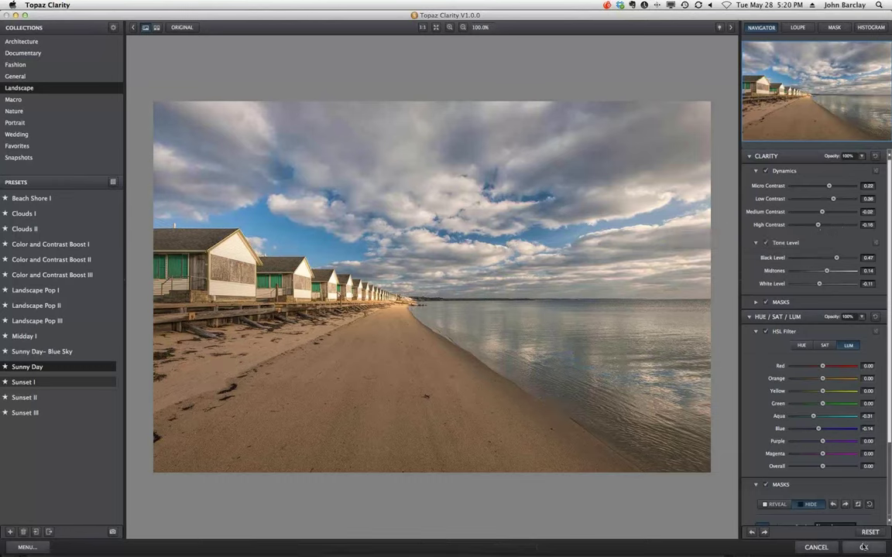
# Discard the Clarity edits, close the document, and open Cuba_2013Jan10_0719.psd from Bridge
pyautogui.click(808, 547)
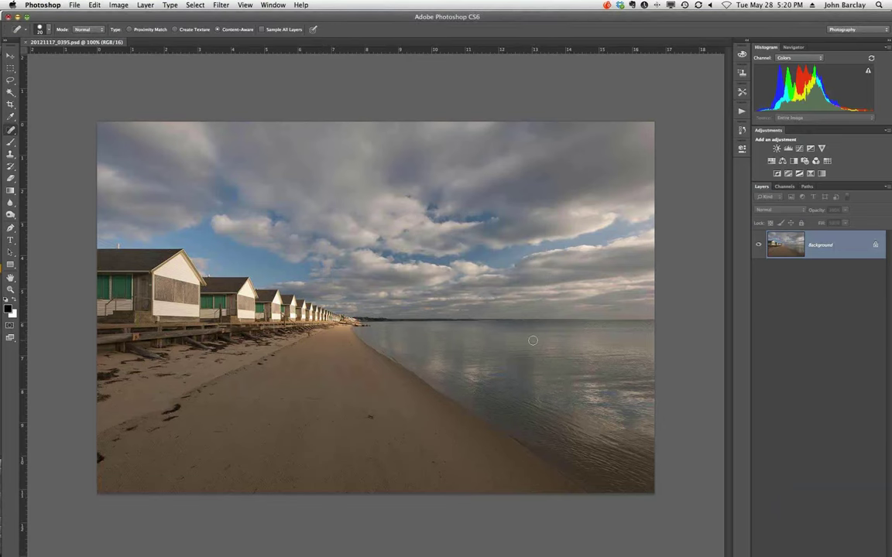
pyautogui.press('super+w')
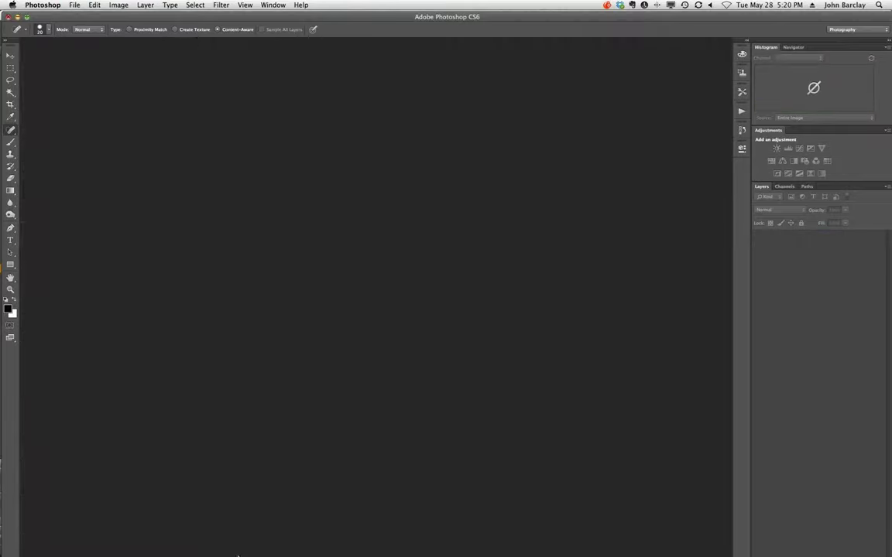
pyautogui.moveTo(245, 534)
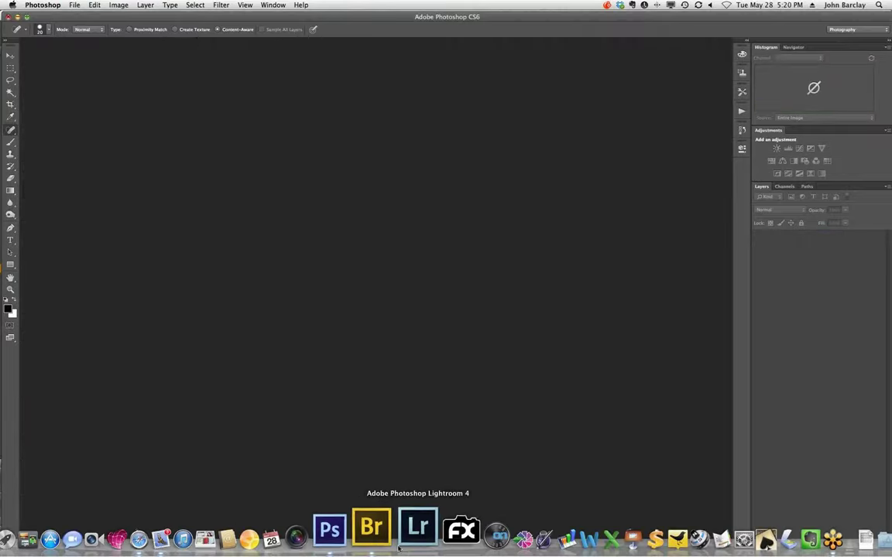
pyautogui.click(384, 537)
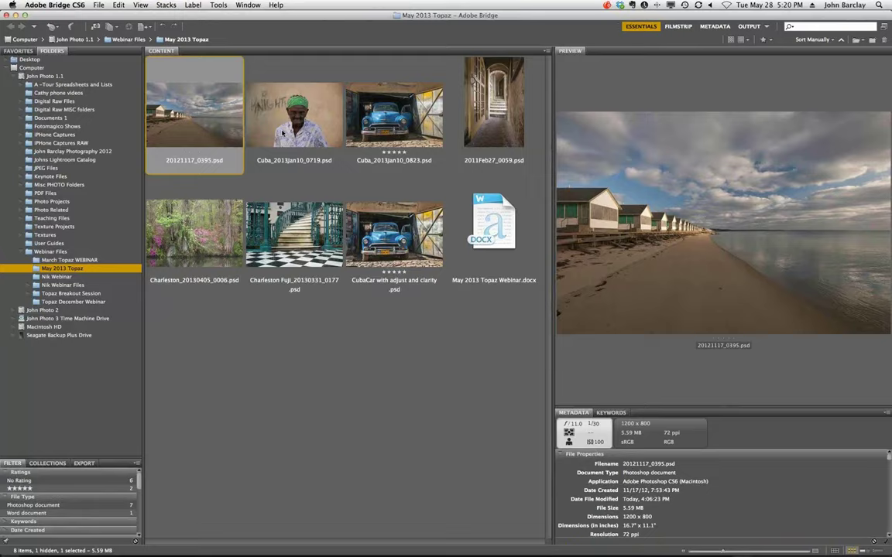
pyautogui.doubleClick(281, 133)
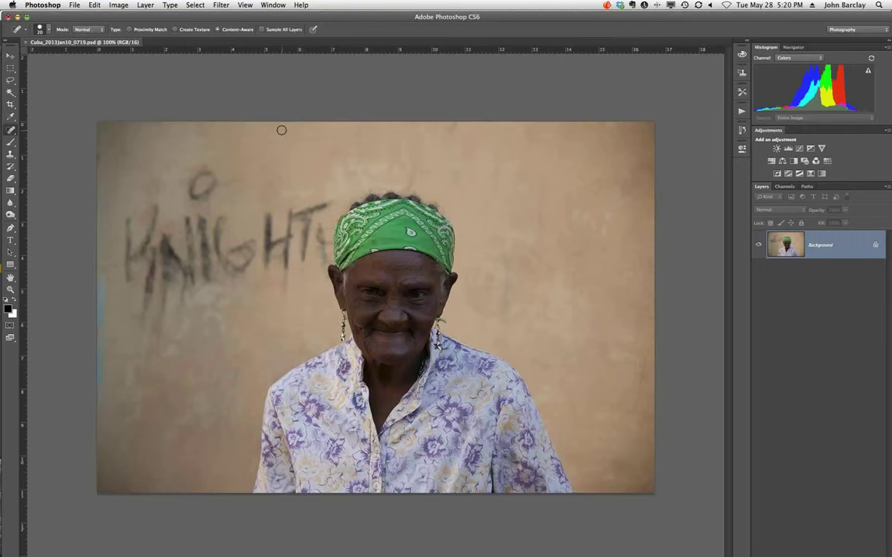
# Launch Topaz Clarity on the portrait via Filter > Topaz Labs
pyautogui.click(220, 6)
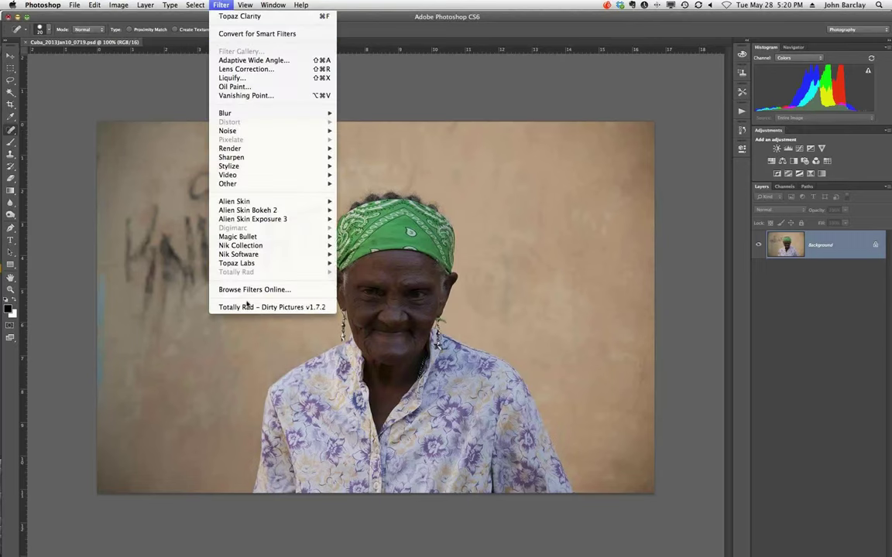
pyautogui.moveTo(230, 254)
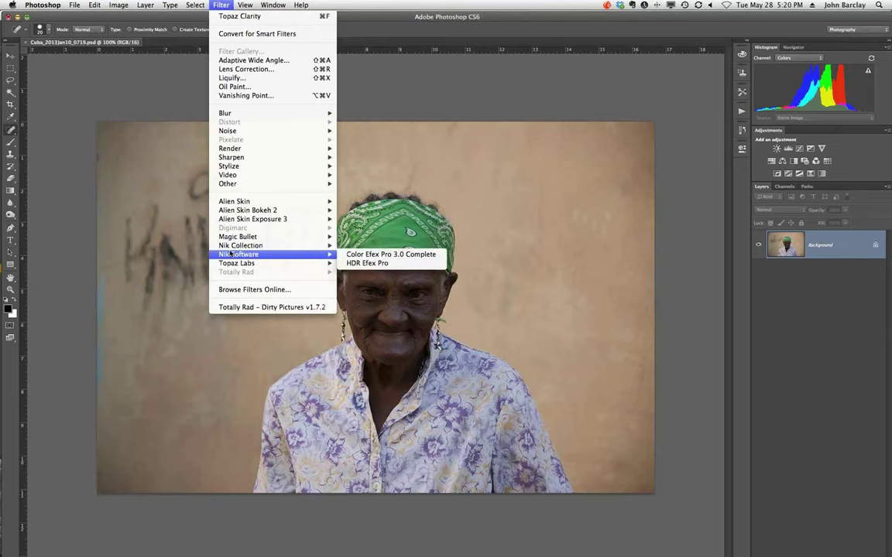
pyautogui.moveTo(271, 263)
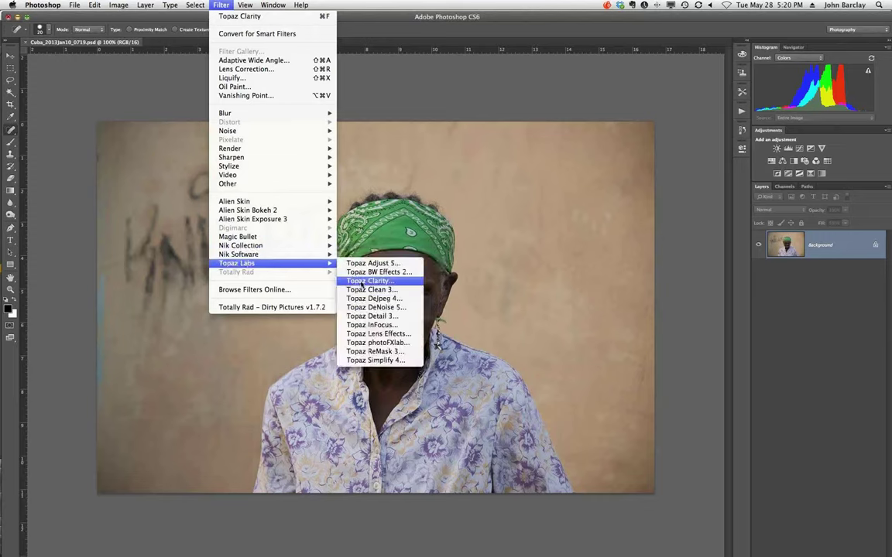
pyautogui.click(370, 281)
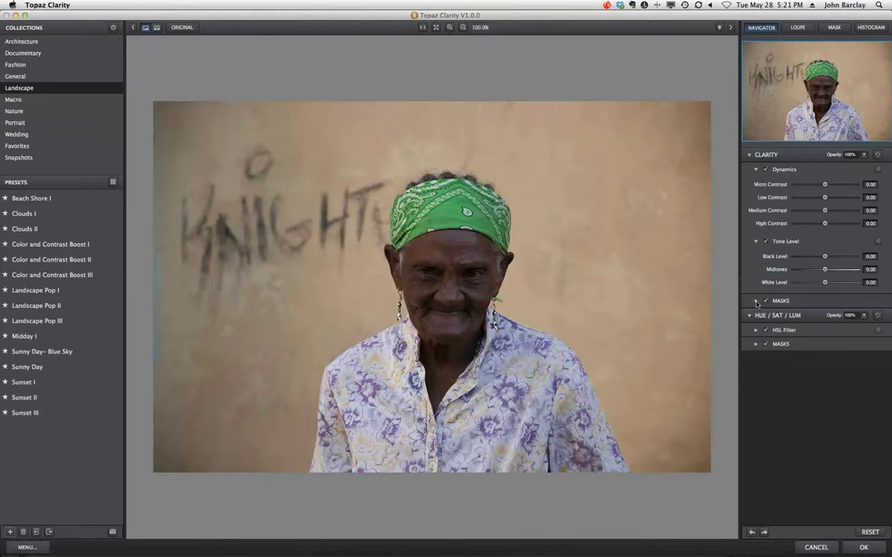
# Build a Color Range mask sampled from the woman's skin tone at Sensitivity 0.47
pyautogui.click(755, 302)
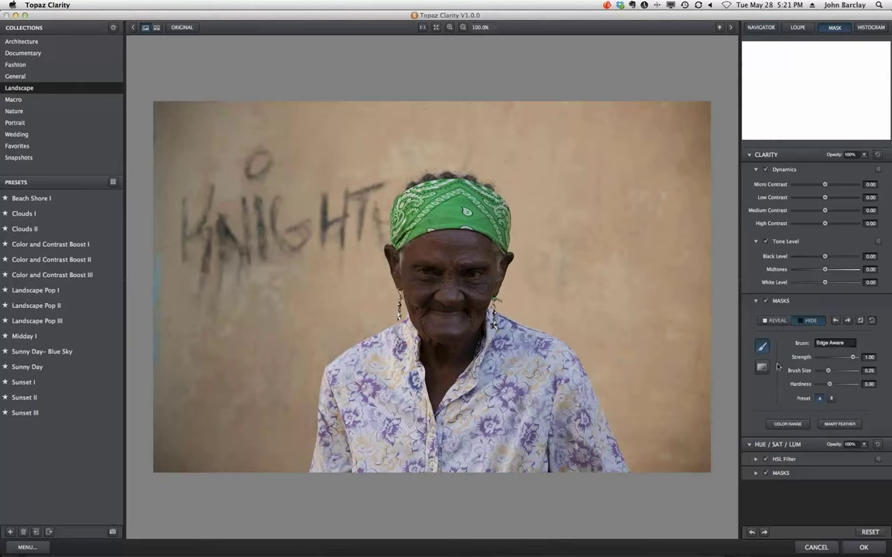
pyautogui.click(786, 425)
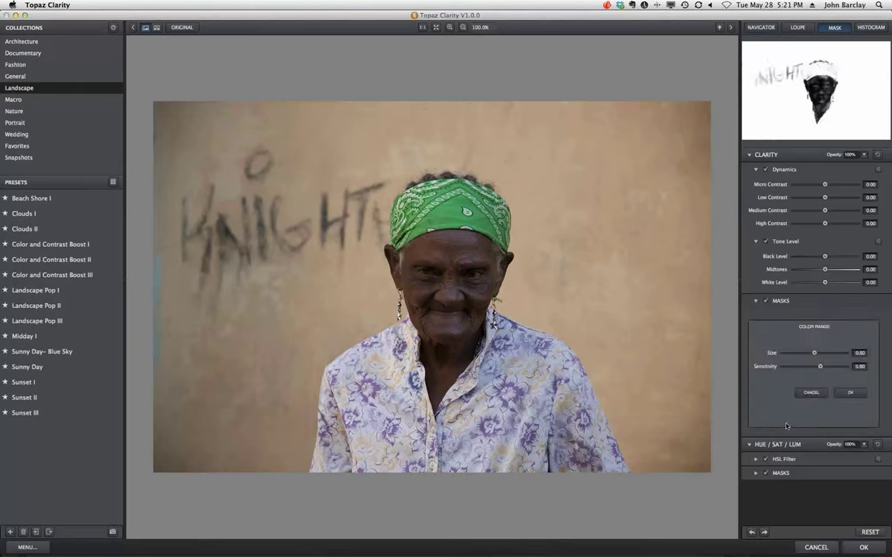
pyautogui.click(431, 285)
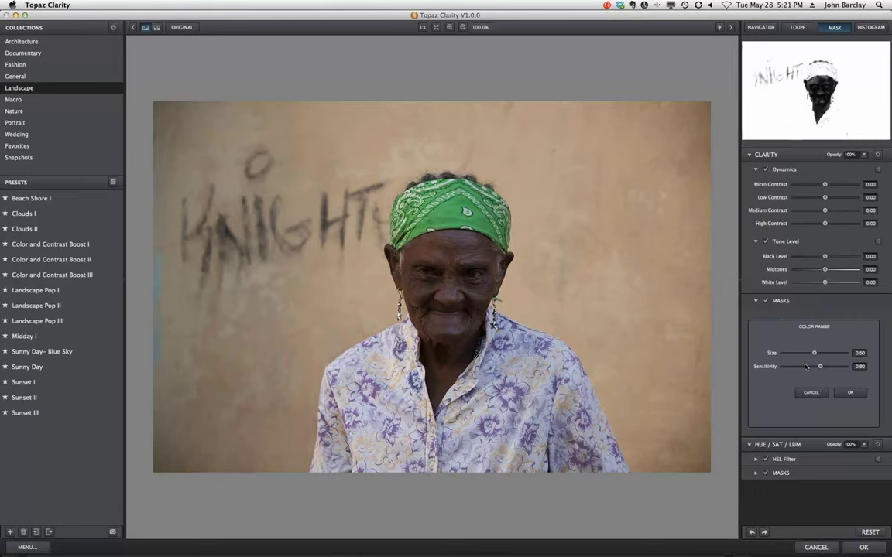
pyautogui.moveTo(821, 368)
pyautogui.mouseDown()
pyautogui.moveTo(798, 354)
pyautogui.moveTo(809, 354)
pyautogui.mouseUp()
pyautogui.click(849, 394)
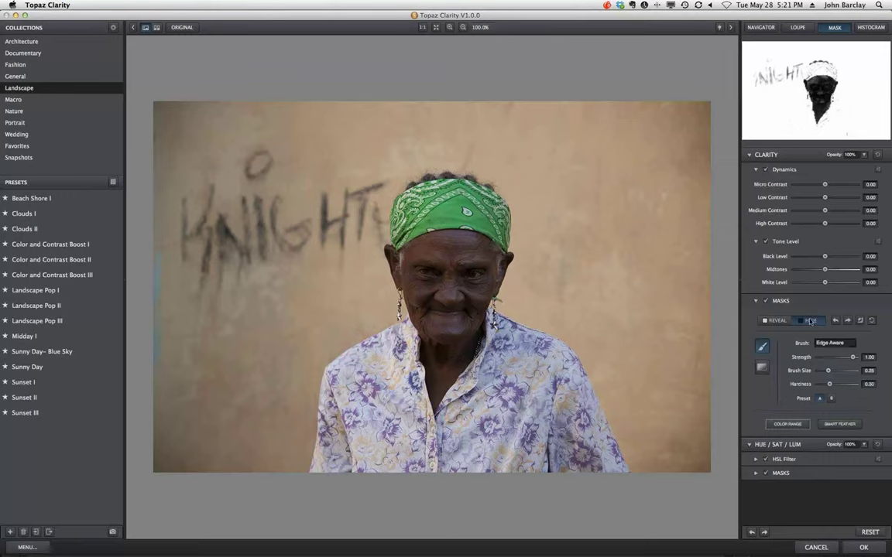
# Invert the mask and apply the Sunny Day– Blue Sky preset
pyautogui.click(861, 322)
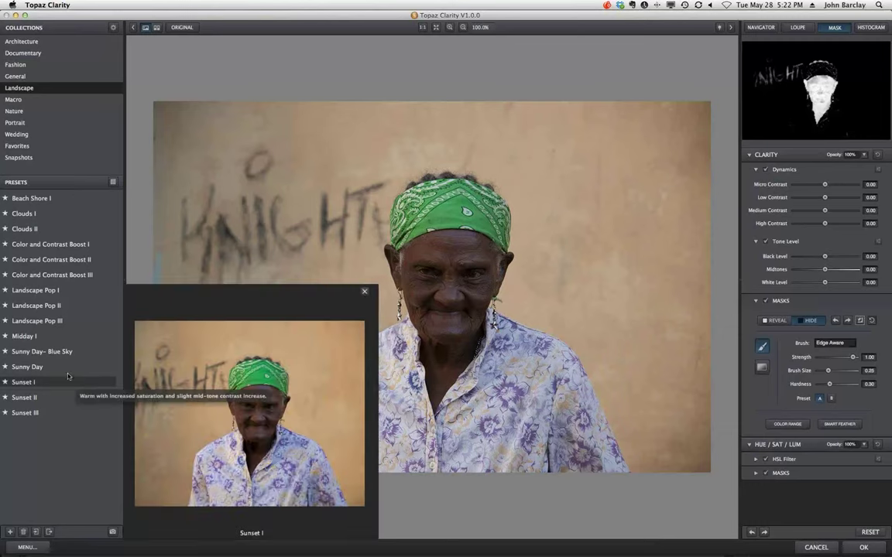
pyautogui.click(42, 352)
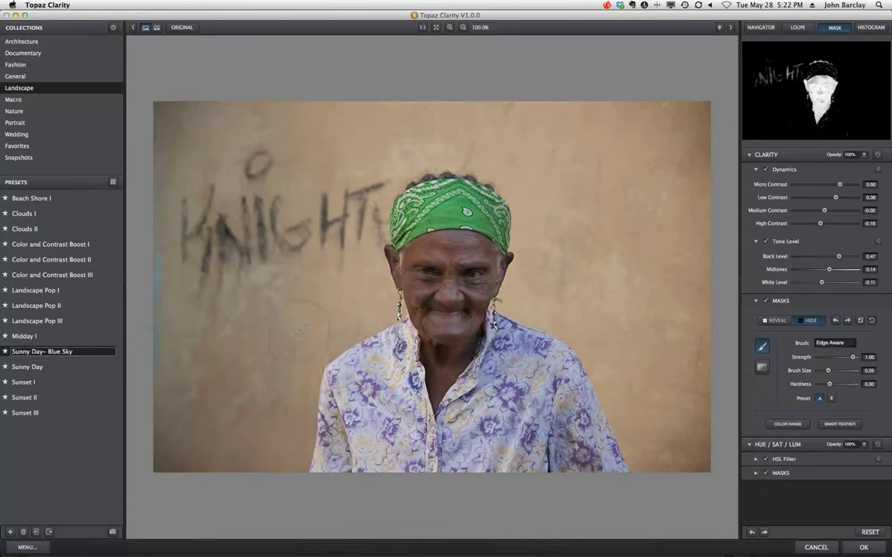
pyautogui.click(761, 28)
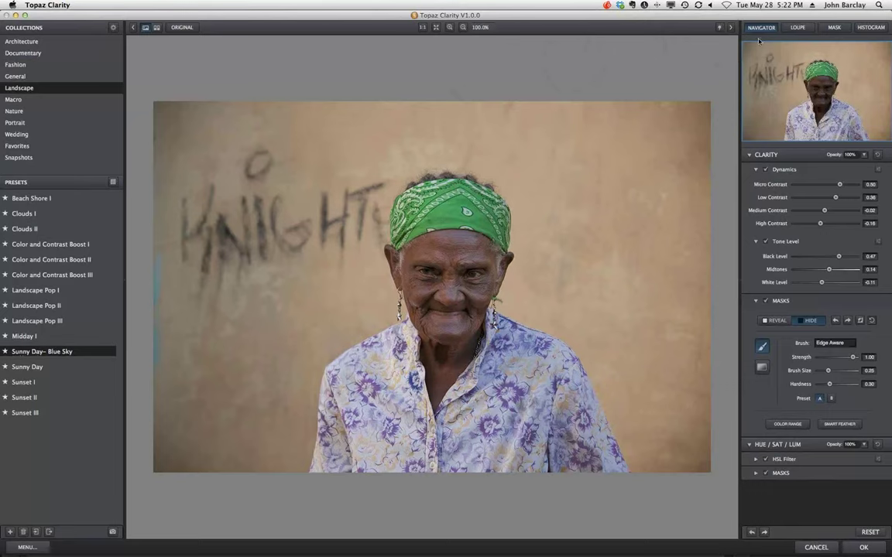
pyautogui.click(833, 28)
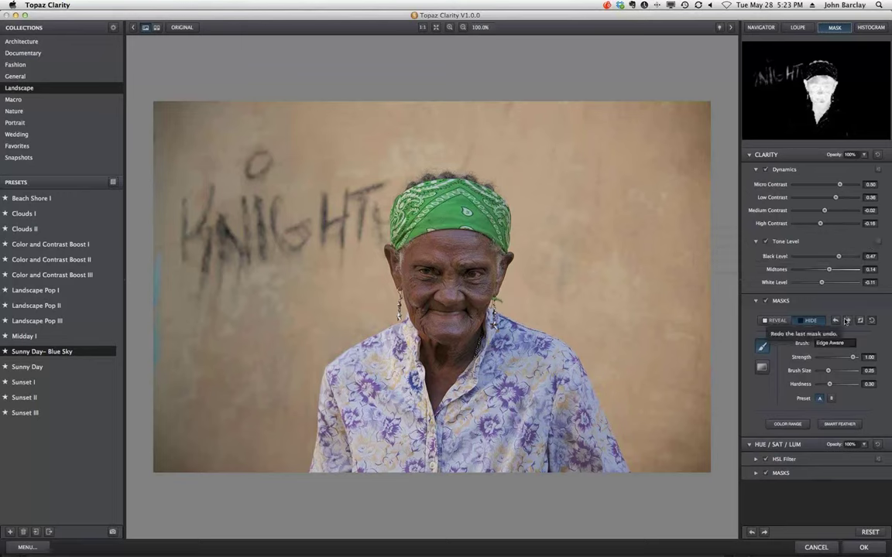
# Lower Black Level to 0.42
pyautogui.click(837, 258)
pyautogui.moveTo(837, 258)
pyautogui.mouseDown()
pyautogui.moveTo(812, 260)
pyautogui.moveTo(841, 264)
pyautogui.mouseUp()
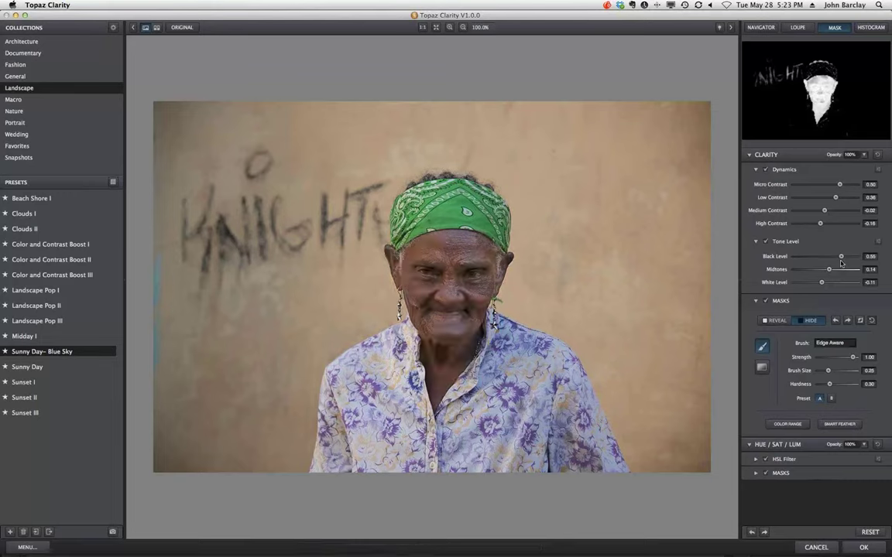
pyautogui.moveTo(842, 258); pyautogui.dragTo(839, 259)
pyautogui.moveTo(839, 257); pyautogui.dragTo(836, 258)
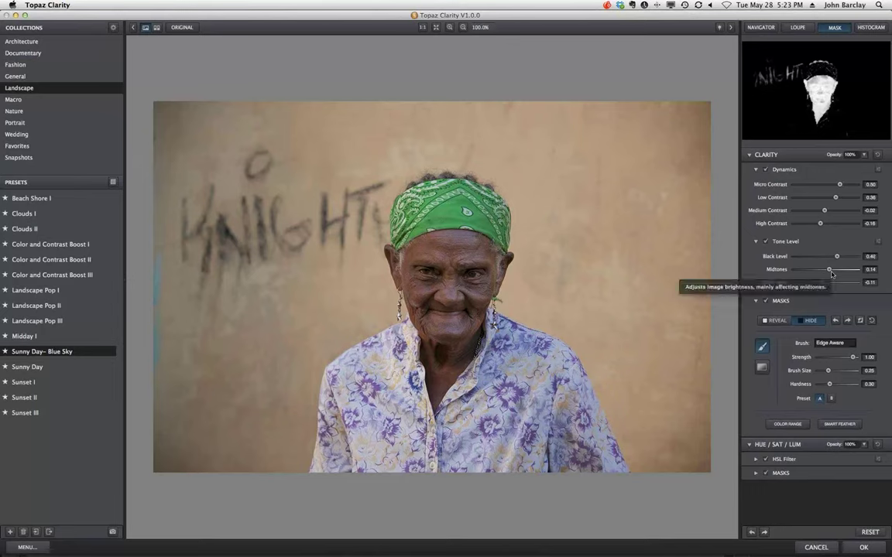
# Reduce Micro Contrast to 0.31 and set the mask brush type to Normal
pyautogui.click(870, 28)
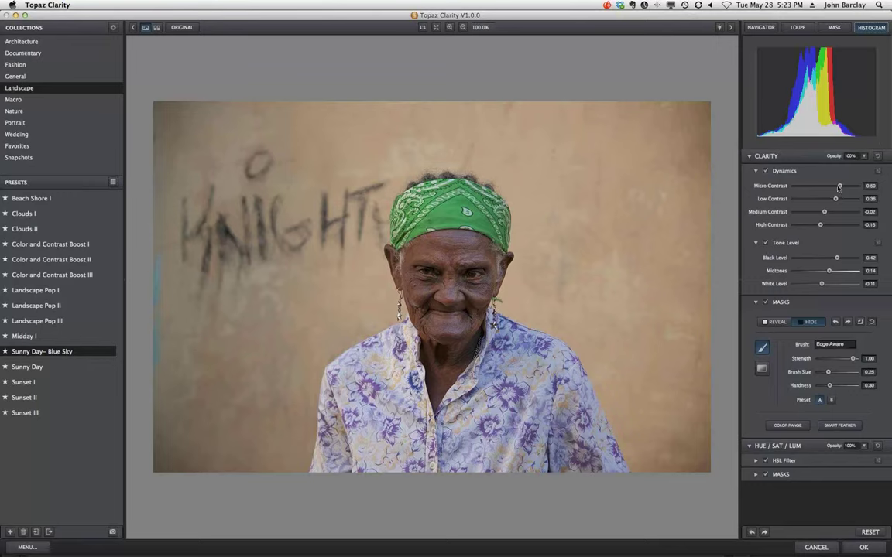
pyautogui.moveTo(839, 188); pyautogui.dragTo(835, 188)
pyautogui.click(833, 344)
pyautogui.click(830, 354)
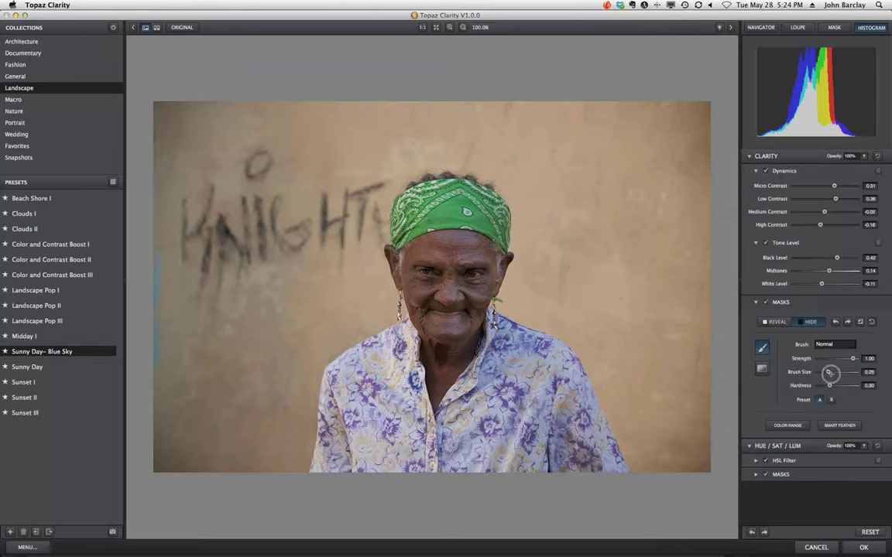
# Enlarge the Hide brush to size 0.52 and paint the wall and graffiti out of the mask
pyautogui.moveTo(827, 372); pyautogui.dragTo(836, 373)
pyautogui.moveTo(164, 139)
pyautogui.mouseDown()
pyautogui.moveTo(277, 197)
pyautogui.moveTo(325, 207)
pyautogui.mouseUp()
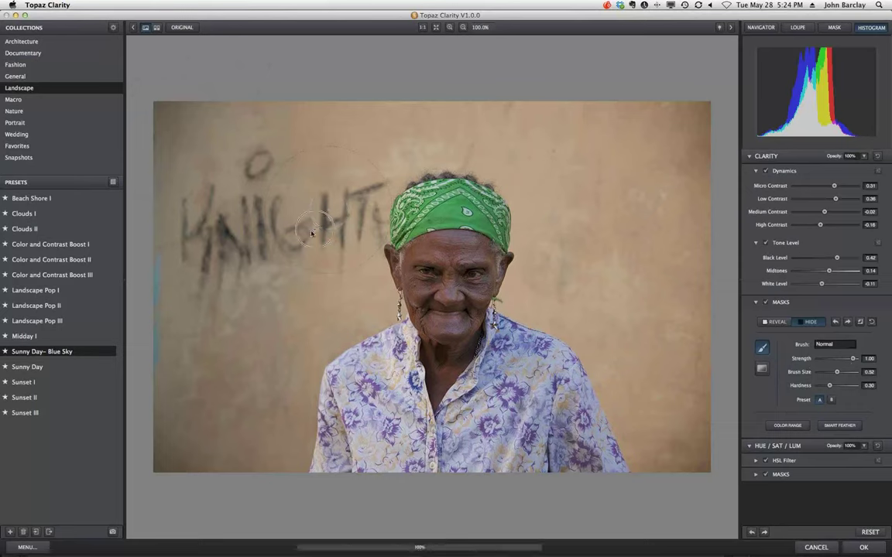
pyautogui.moveTo(215, 273)
pyautogui.mouseDown()
pyautogui.moveTo(251, 207)
pyautogui.moveTo(229, 179)
pyautogui.mouseUp()
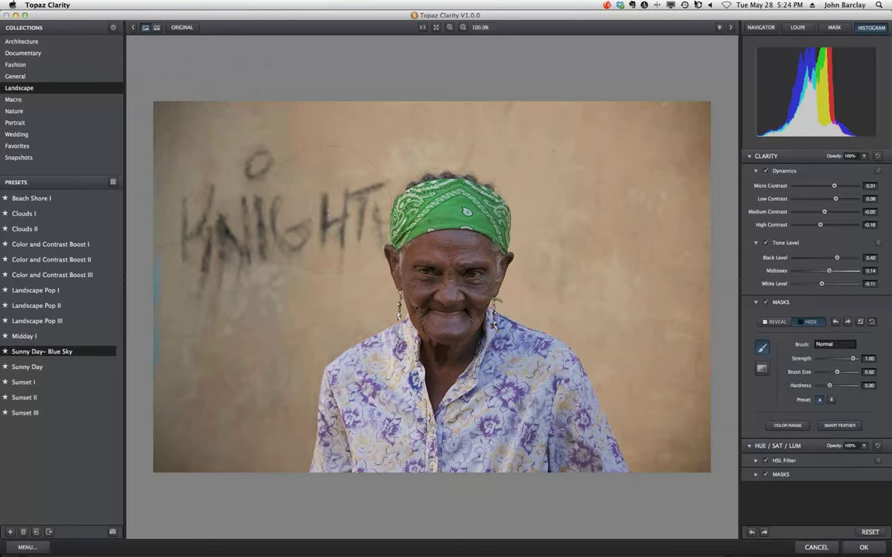
pyautogui.click(834, 27)
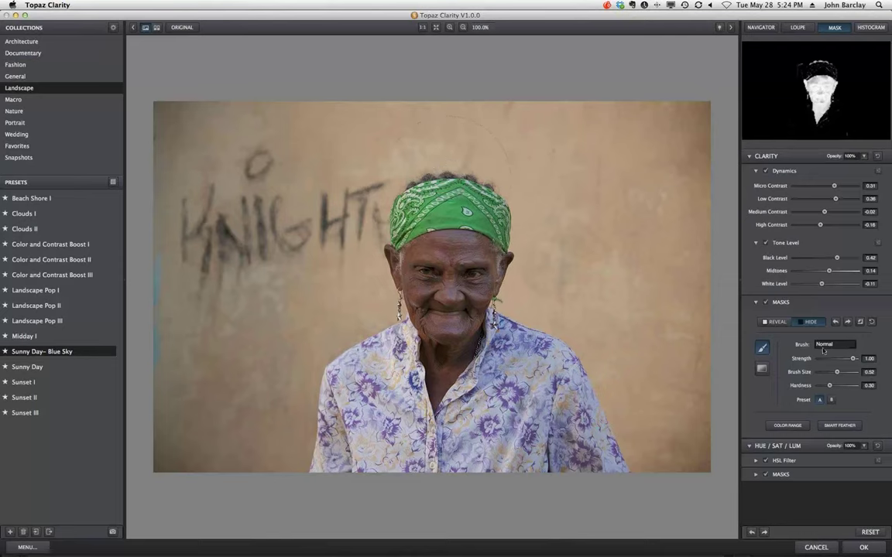
# Raise brush Hardness to 0.75 and paint out the remaining wall and graffiti lettering
pyautogui.moveTo(829, 385); pyautogui.dragTo(844, 385)
pyautogui.moveTo(406, 165)
pyautogui.mouseDown()
pyautogui.moveTo(492, 167)
pyautogui.moveTo(441, 166)
pyautogui.mouseUp()
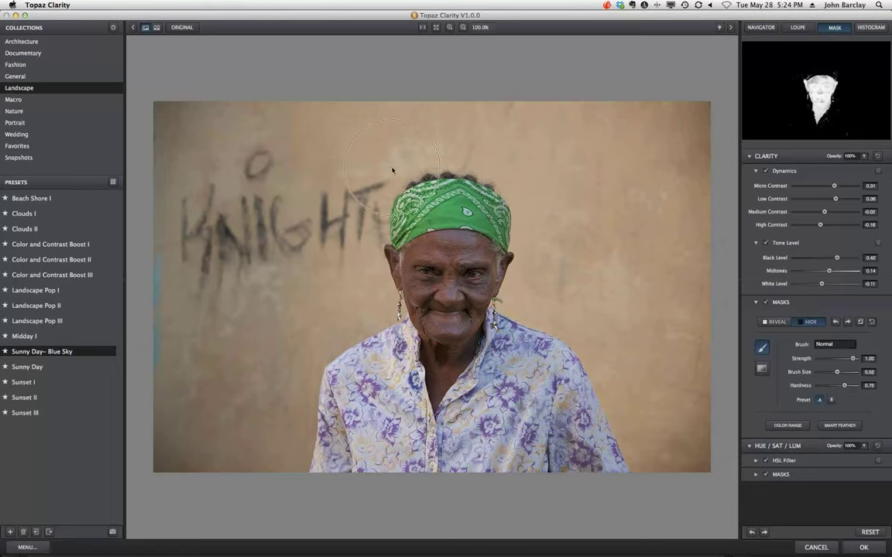
pyautogui.moveTo(234, 188); pyautogui.dragTo(254, 229)
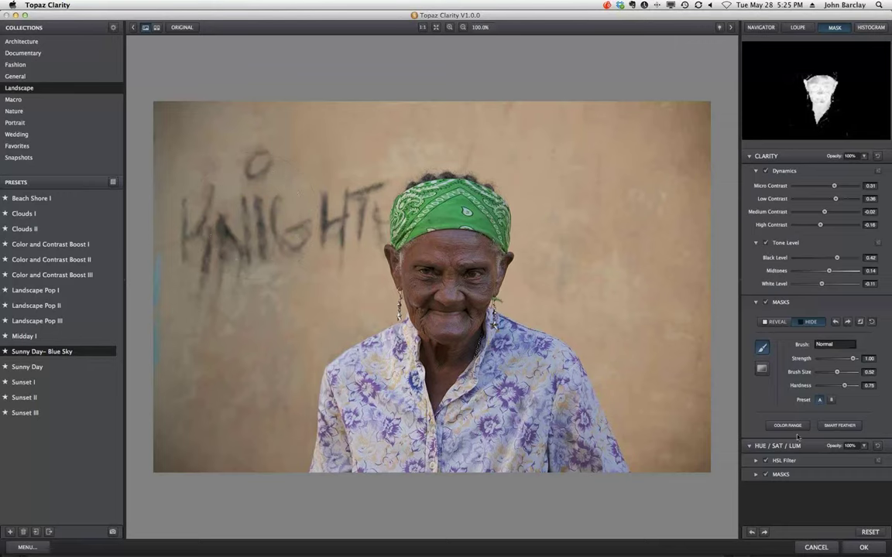
# Start a colour-range mask for the HSL Filter, sampling the wall colour
pyautogui.click(756, 462)
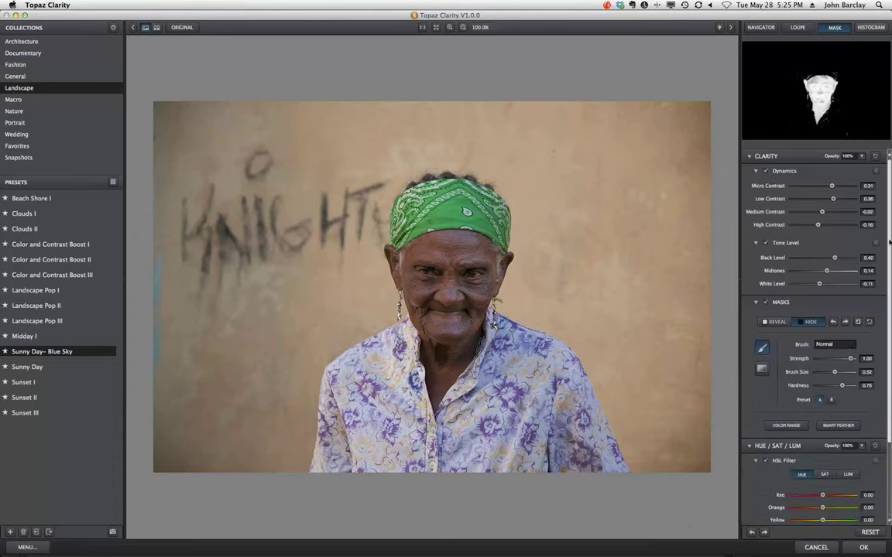
pyautogui.moveTo(890, 243); pyautogui.dragTo(880, 446)
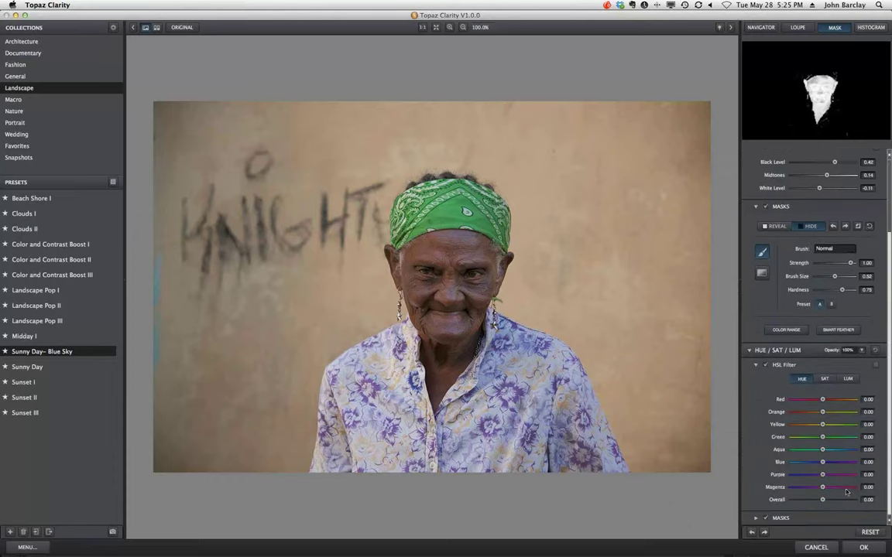
pyautogui.click(756, 517)
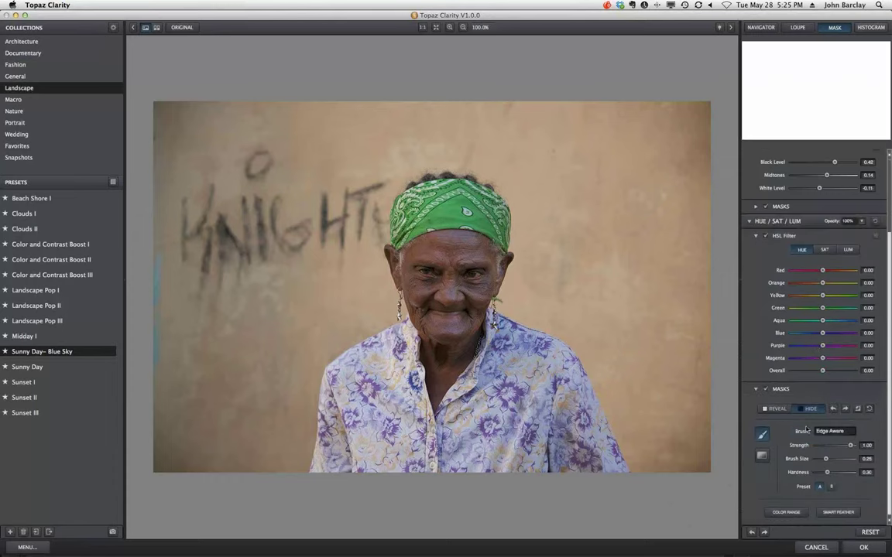
pyautogui.click(785, 512)
pyautogui.click(431, 285)
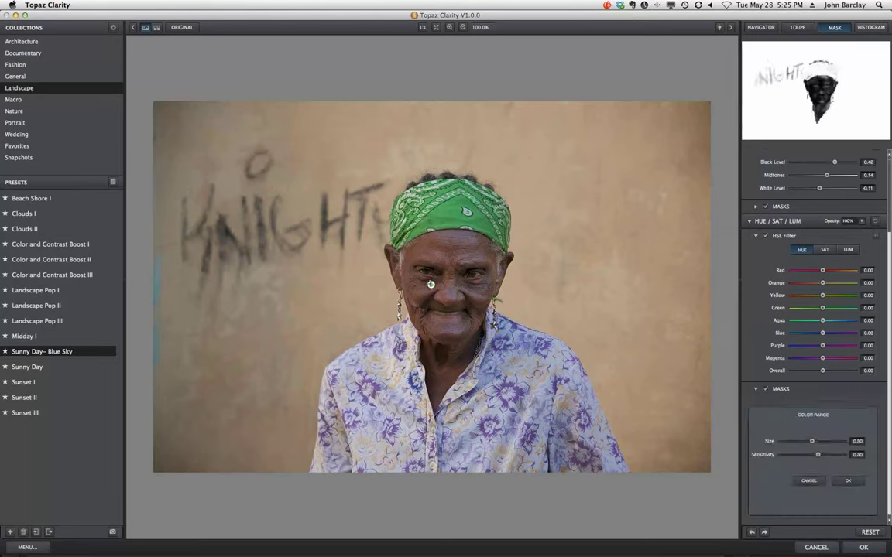
pyautogui.click(544, 218)
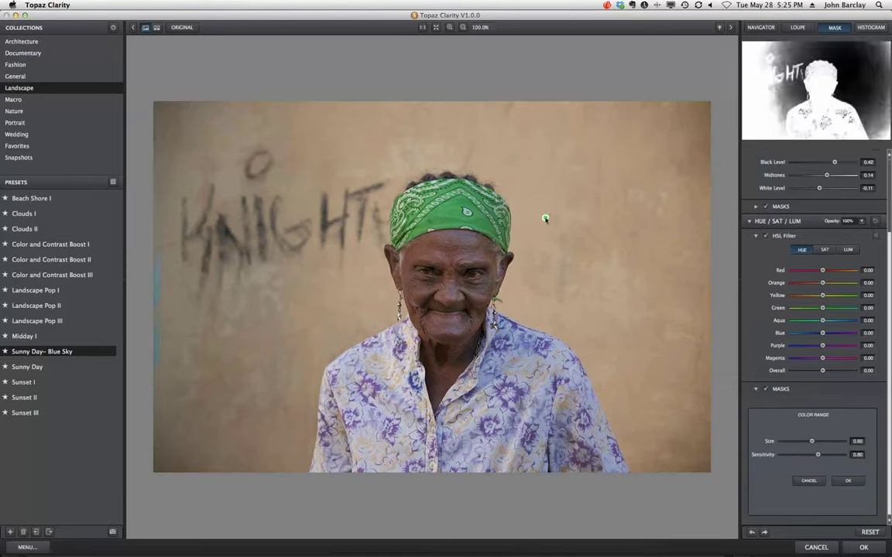
pyautogui.click(333, 166)
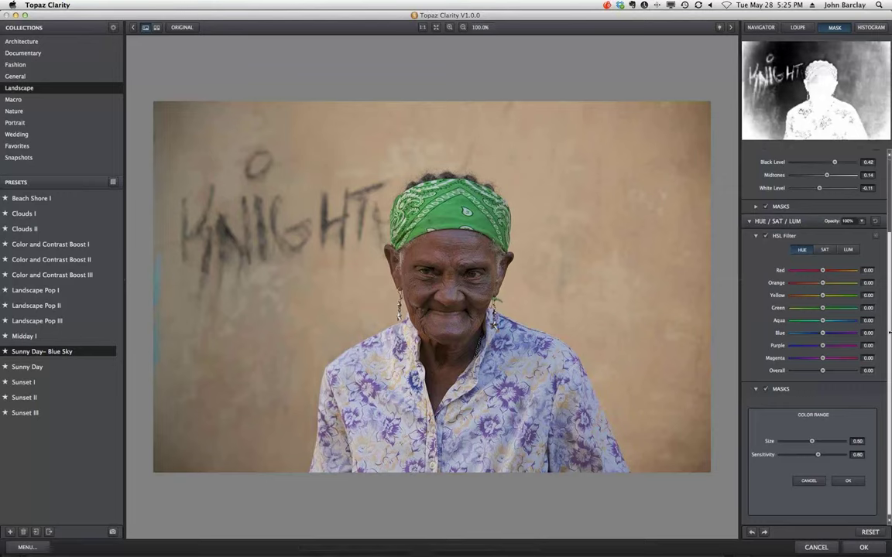
# Set the colour range Size to 0.99 and Sensitivity to 0.22, and accept it
pyautogui.moveTo(811, 441); pyautogui.dragTo(789, 457)
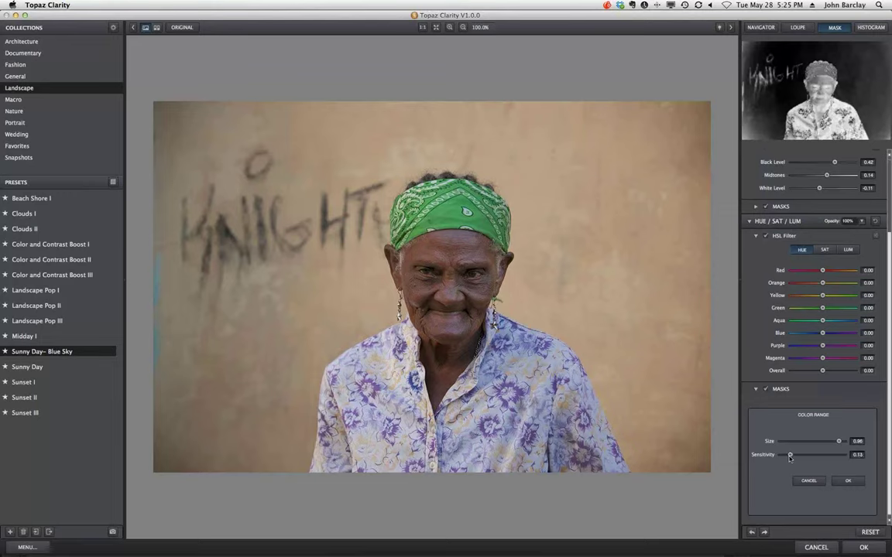
pyautogui.moveTo(838, 441)
pyautogui.mouseDown()
pyautogui.moveTo(829, 442)
pyautogui.moveTo(842, 445)
pyautogui.mouseUp()
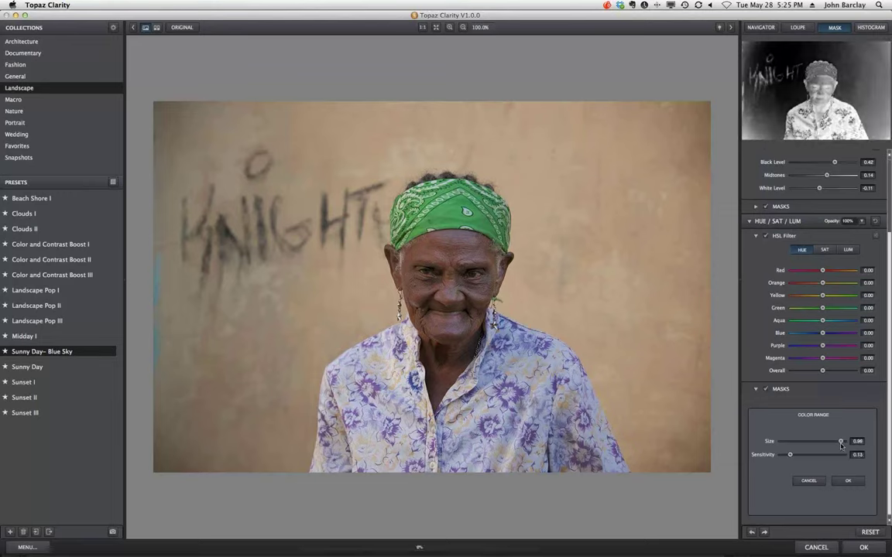
pyautogui.moveTo(789, 455); pyautogui.dragTo(795, 457)
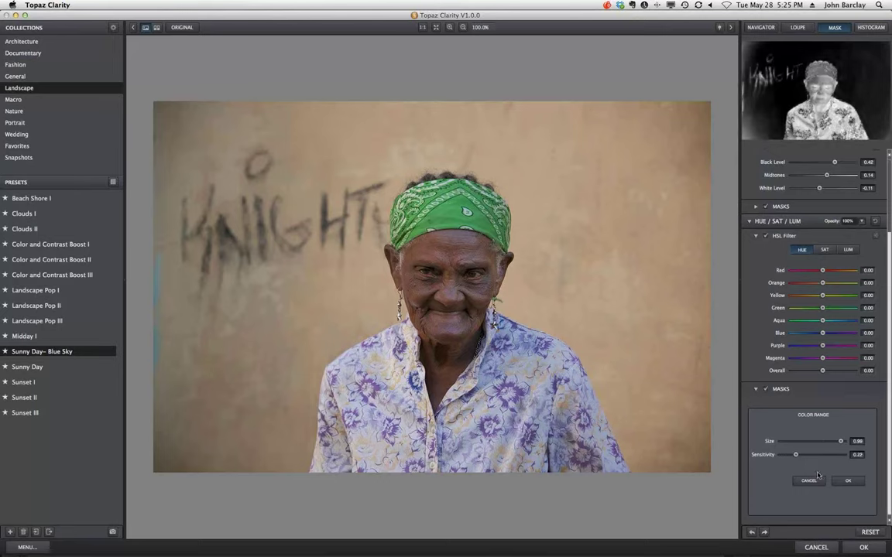
pyautogui.click(848, 481)
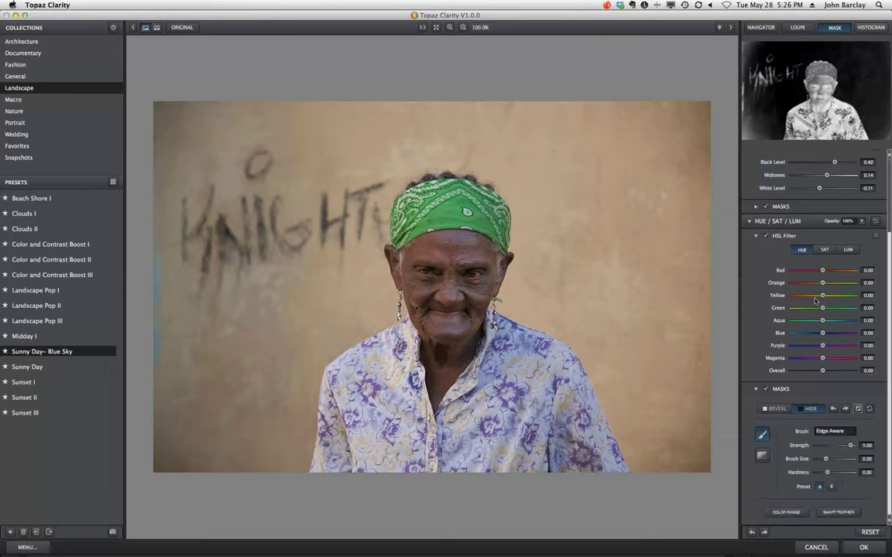
# Lower the orange luminance to -0.34 and invert the HSL mask
pyautogui.click(847, 250)
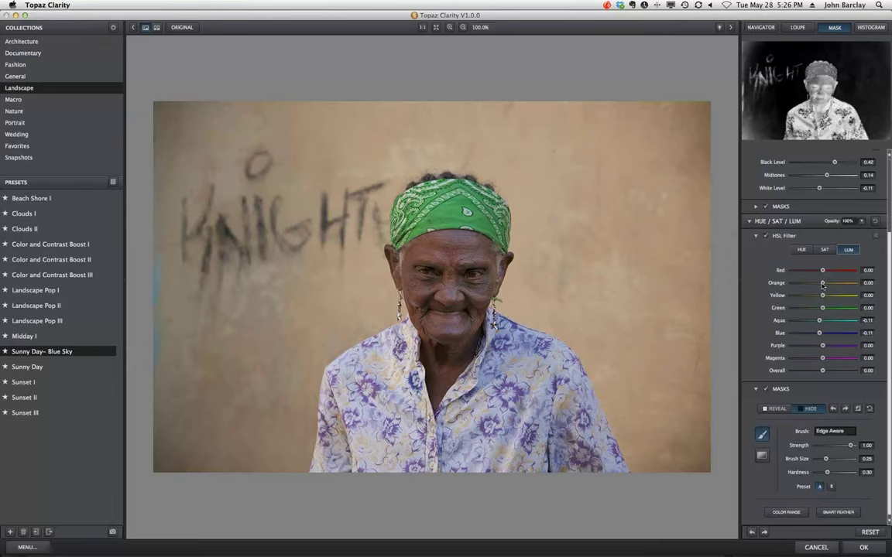
pyautogui.moveTo(822, 284); pyautogui.dragTo(812, 285)
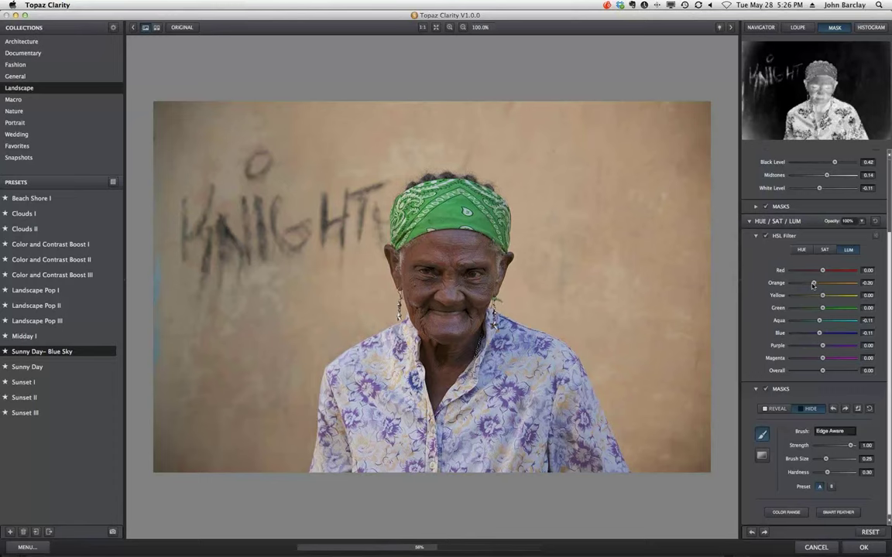
pyautogui.click(775, 409)
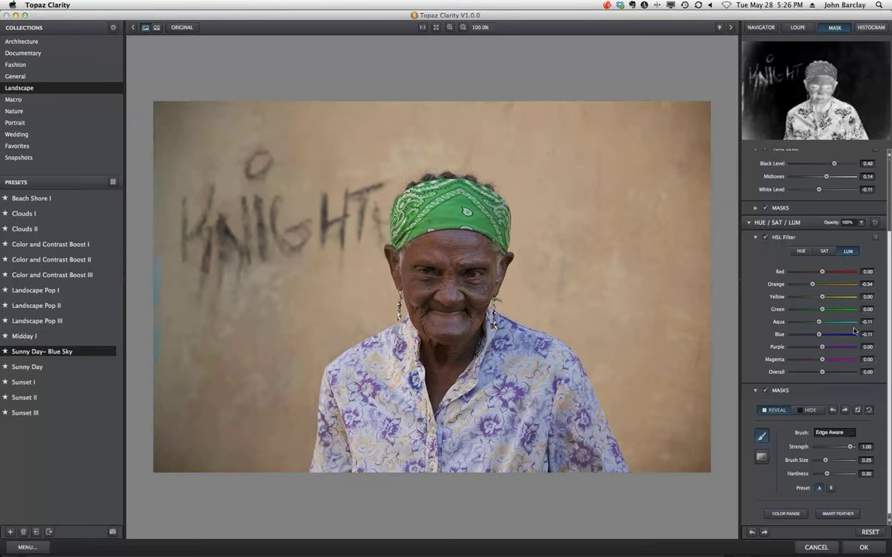
pyautogui.click(857, 410)
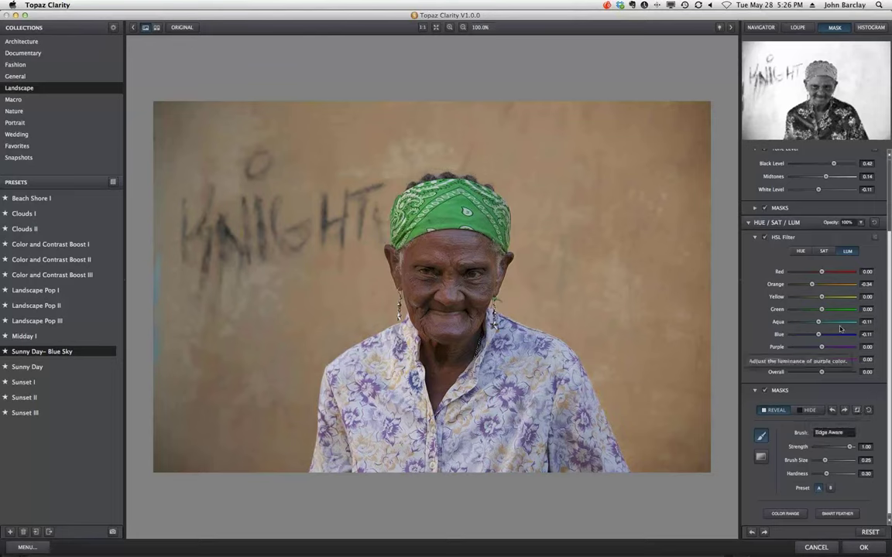
# Raise orange saturation to 0.23 to warm the wall
pyautogui.moveTo(811, 284)
pyautogui.mouseDown()
pyautogui.moveTo(823, 285)
pyautogui.moveTo(812, 286)
pyautogui.mouseUp()
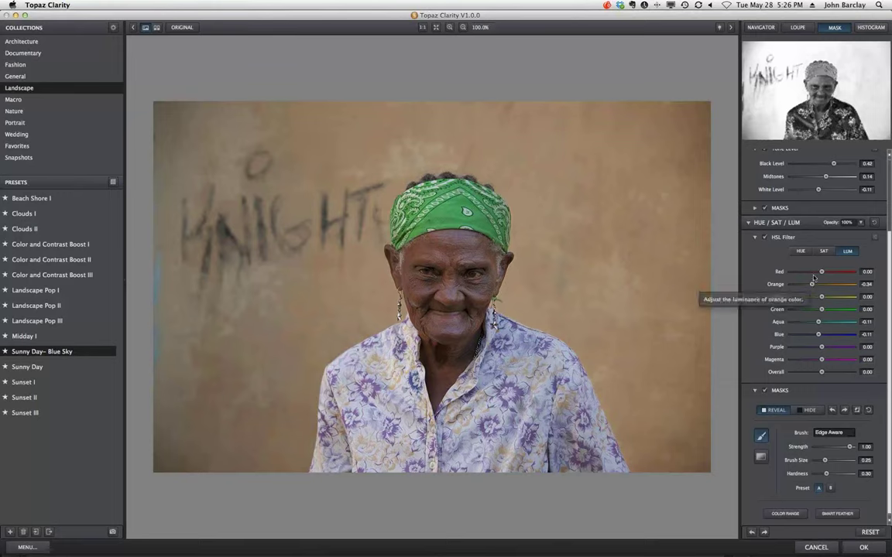
pyautogui.click(823, 251)
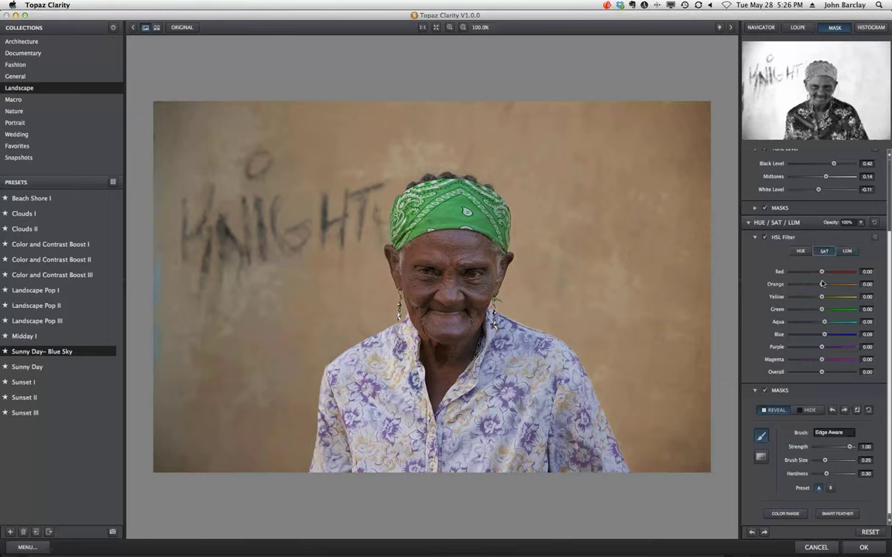
pyautogui.moveTo(821, 284); pyautogui.dragTo(829, 286)
# Set the mask's Smart Feather to Radius 0.08 and Feather Aware 0.26
pyautogui.click(834, 514)
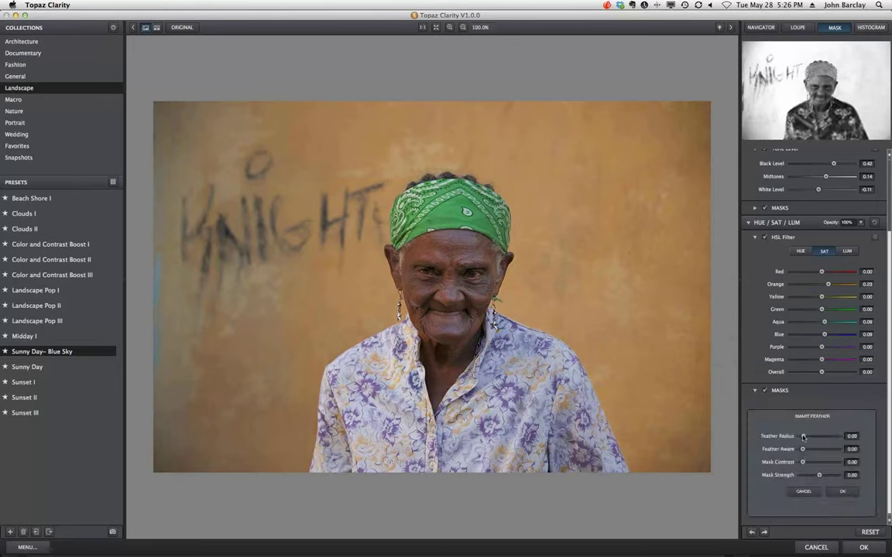
pyautogui.moveTo(802, 436); pyautogui.dragTo(806, 437)
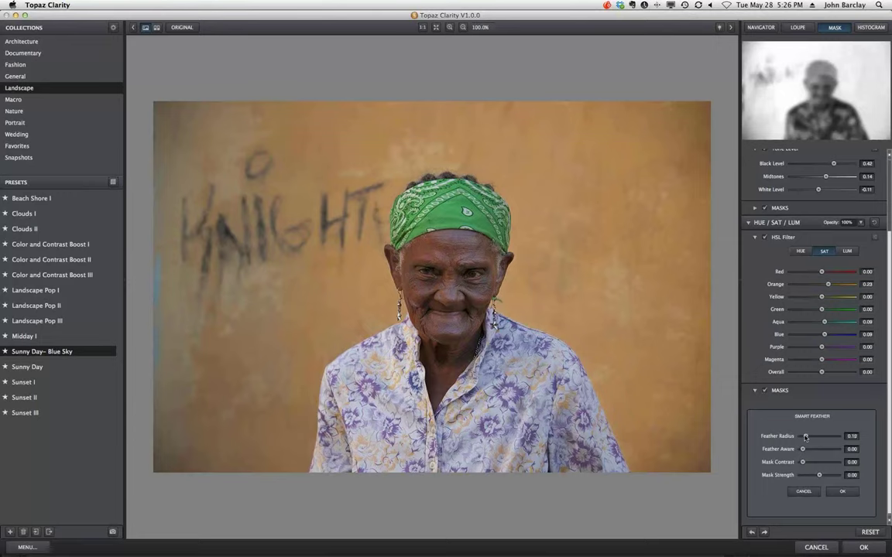
pyautogui.moveTo(802, 449); pyautogui.dragTo(809, 449)
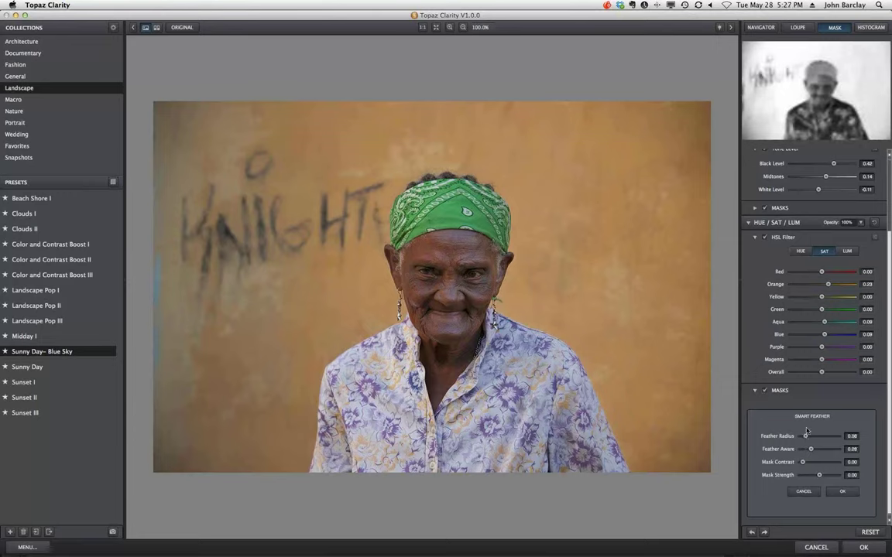
pyautogui.click(836, 492)
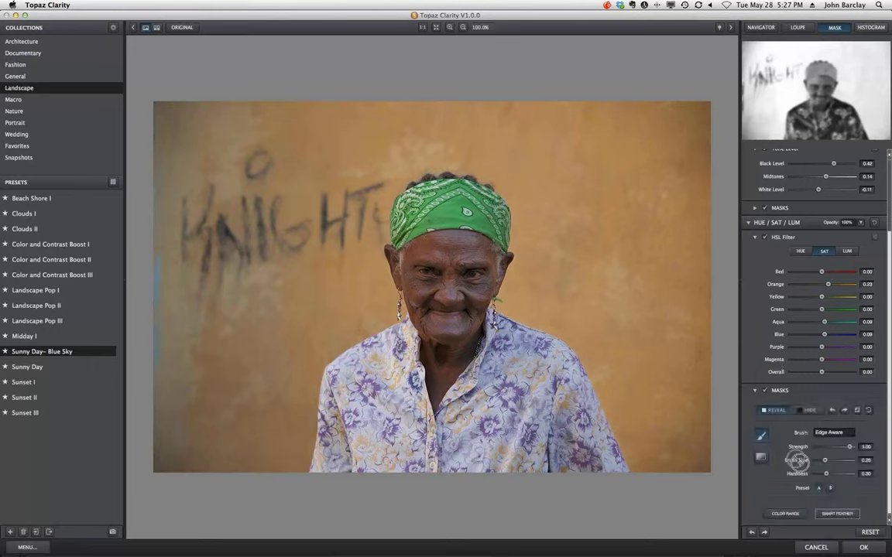
# Hide the effect from the woman's shirt, neck, face and bandana, then apply Clarity
pyautogui.click(761, 438)
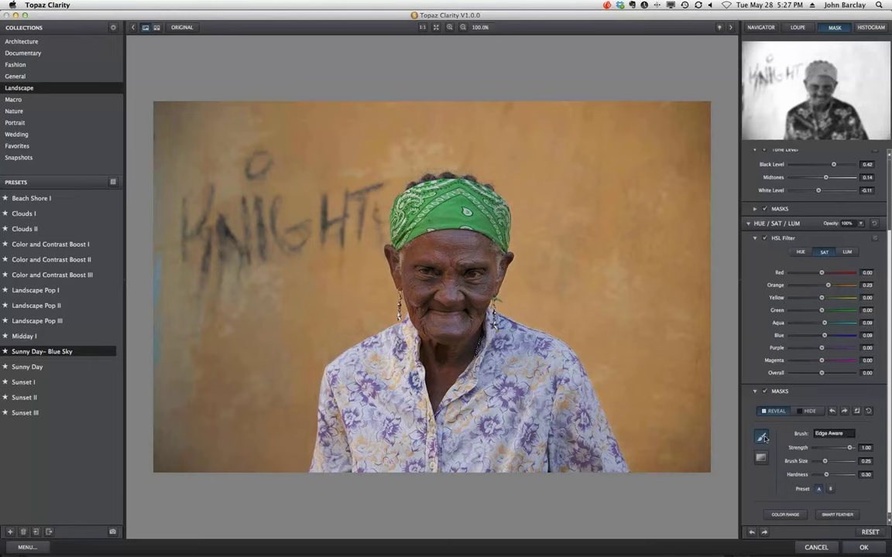
pyautogui.click(810, 412)
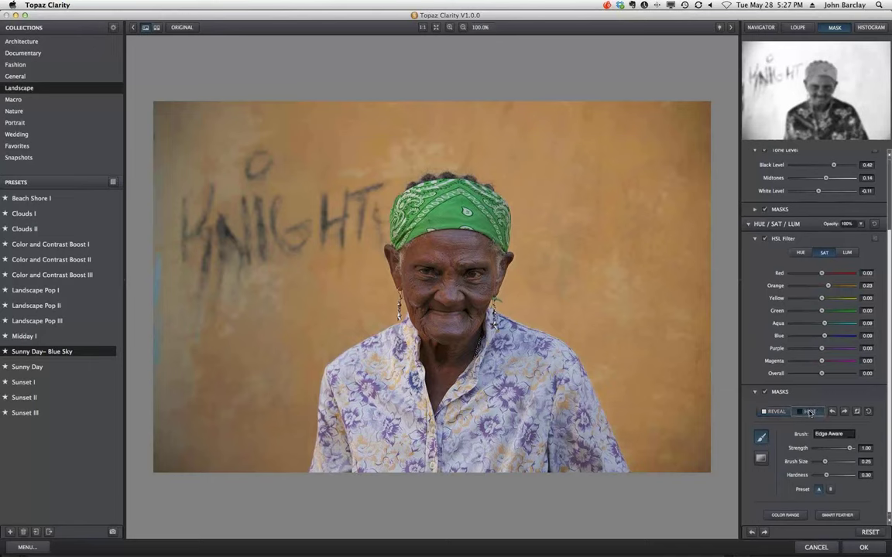
pyautogui.moveTo(529, 375); pyautogui.dragTo(409, 385)
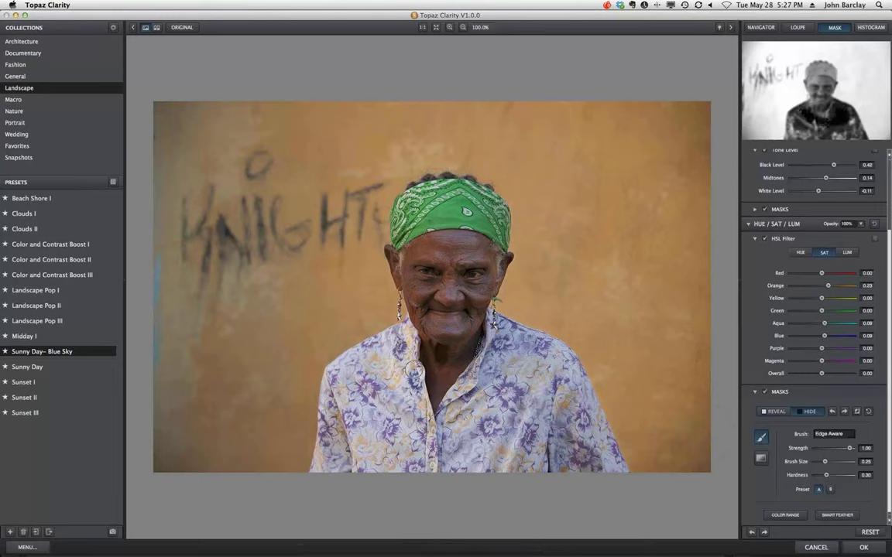
pyautogui.moveTo(379, 326); pyautogui.dragTo(443, 369)
pyautogui.moveTo(469, 325)
pyautogui.mouseDown()
pyautogui.moveTo(447, 302)
pyautogui.moveTo(441, 272)
pyautogui.moveTo(477, 270)
pyautogui.moveTo(481, 283)
pyautogui.moveTo(474, 249)
pyautogui.moveTo(435, 247)
pyautogui.mouseUp()
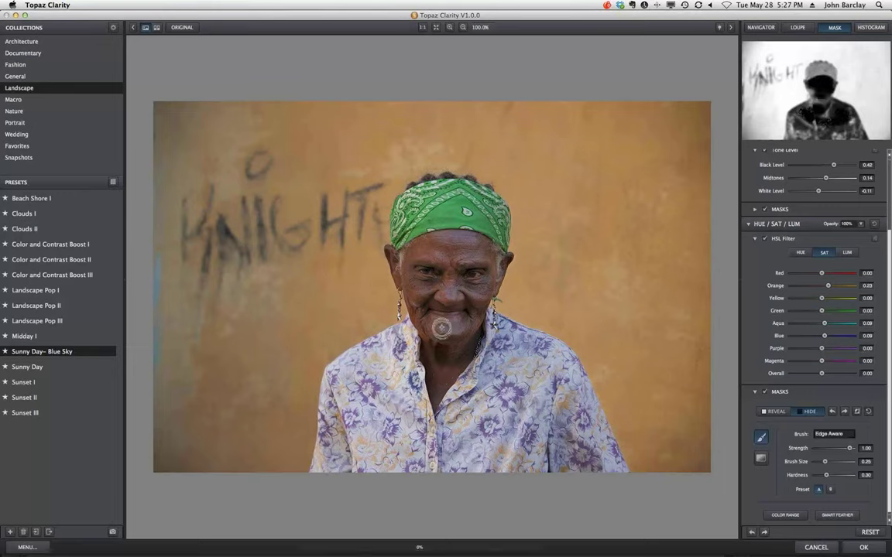
pyautogui.moveTo(446, 336)
pyautogui.mouseDown()
pyautogui.moveTo(412, 241)
pyautogui.moveTo(468, 224)
pyautogui.moveTo(471, 315)
pyautogui.moveTo(408, 285)
pyautogui.moveTo(446, 338)
pyautogui.moveTo(457, 338)
pyautogui.moveTo(454, 374)
pyautogui.mouseUp()
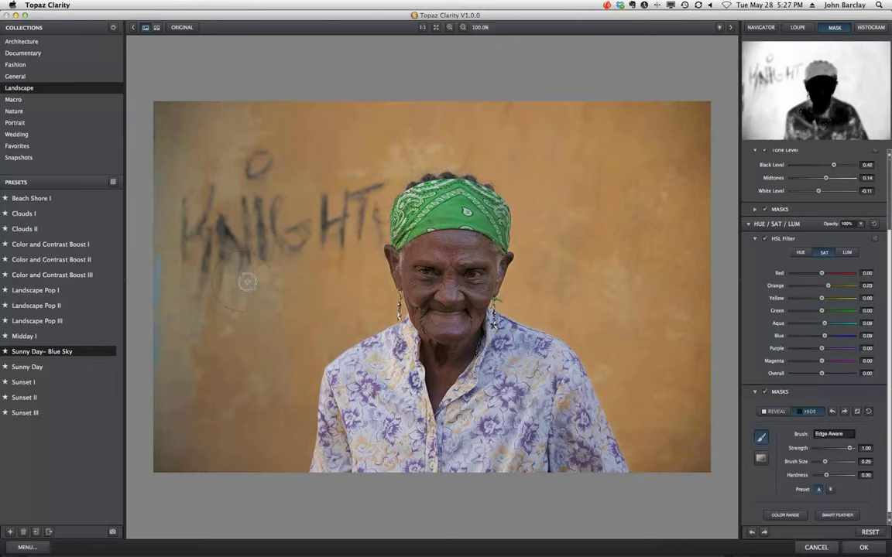
pyautogui.click(863, 546)
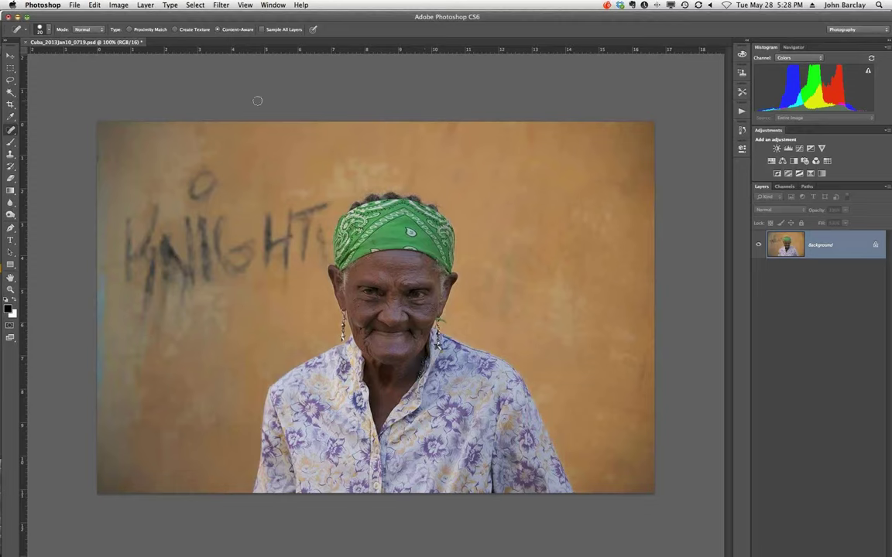
# Launch Topaz Detail 3 from Photoshop's Filter > Topaz Labs menu
pyautogui.click(216, 5)
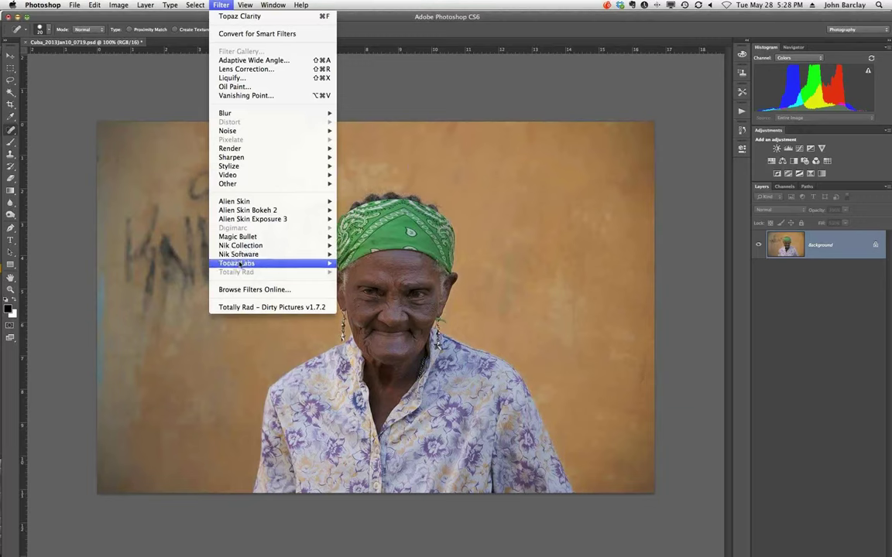
pyautogui.moveTo(308, 265)
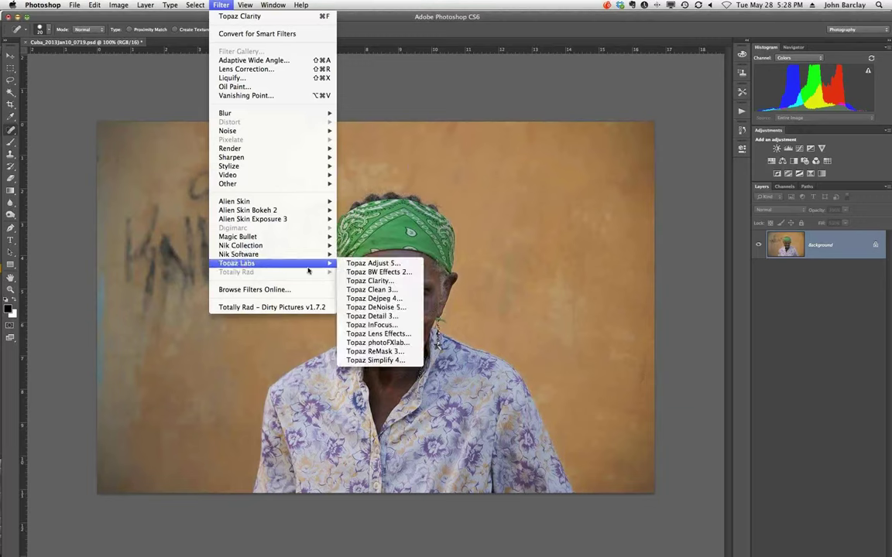
pyautogui.click(372, 317)
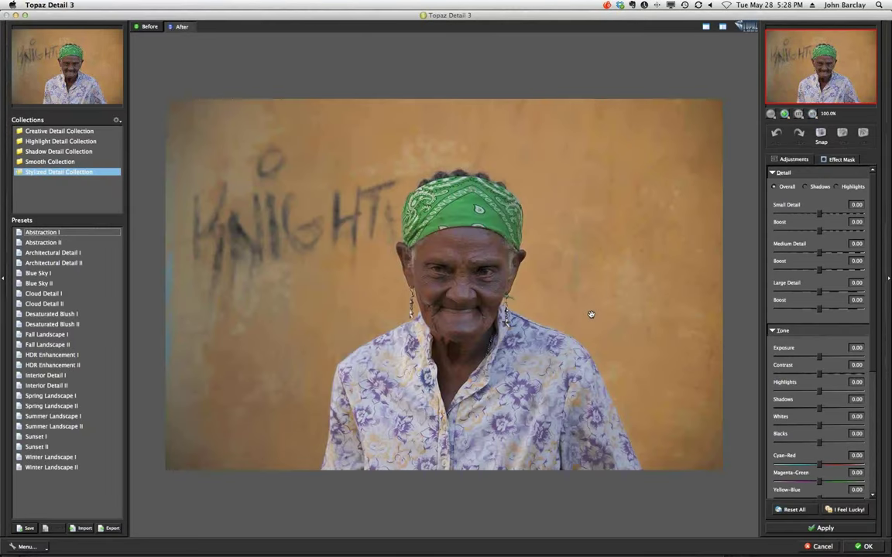
# Reset all Detail adjustments and set the Deblur Blur Size to about 0.14
pyautogui.click(789, 510)
pyautogui.scroll(-5, 788, 251)
pyautogui.scroll(-2, 875, 393)
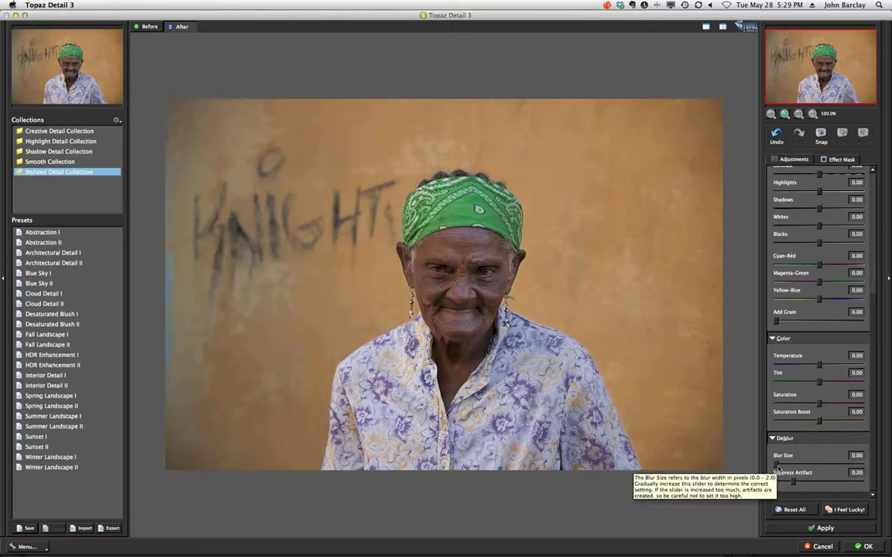
pyautogui.moveTo(776, 466); pyautogui.dragTo(782, 465)
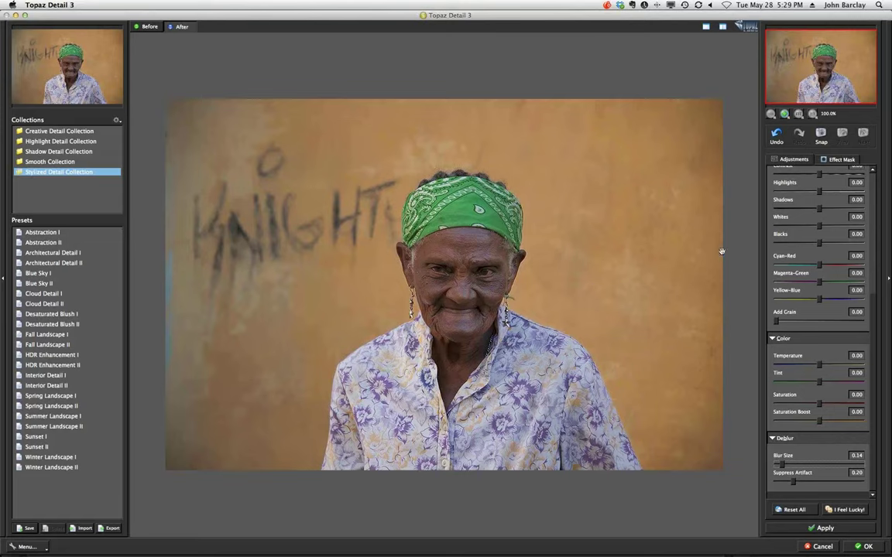
# Lower Small Detail to 0.01 and apply the Topaz Detail result to the portrait
pyautogui.scroll(5, 873, 273)
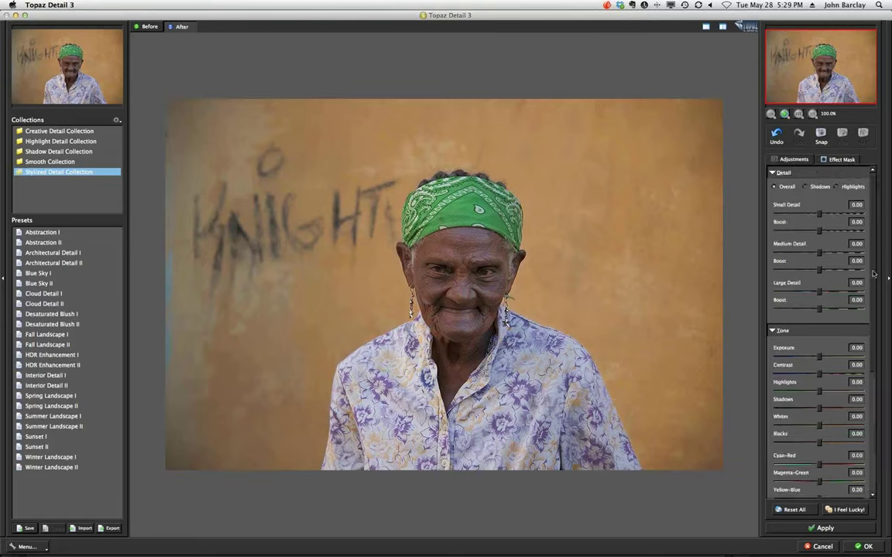
pyautogui.click(819, 214)
pyautogui.moveTo(819, 214); pyautogui.dragTo(823, 216)
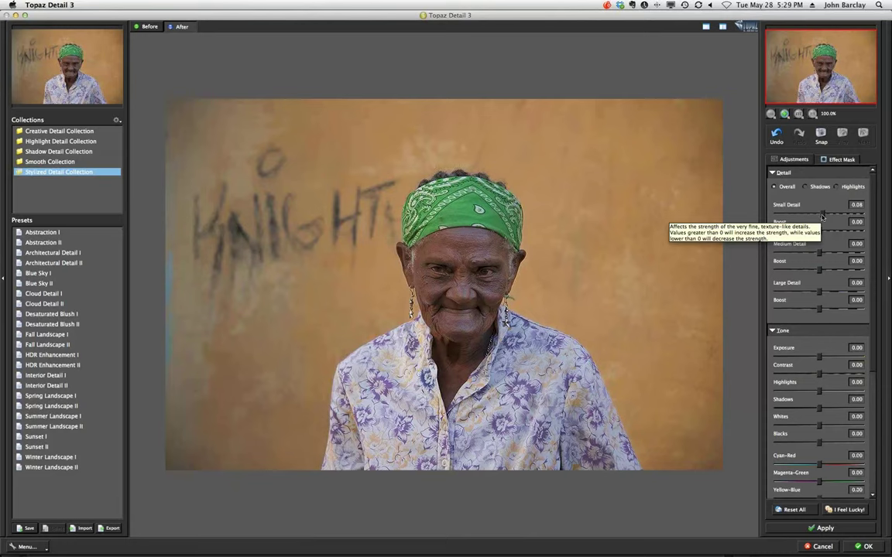
pyautogui.click(822, 217)
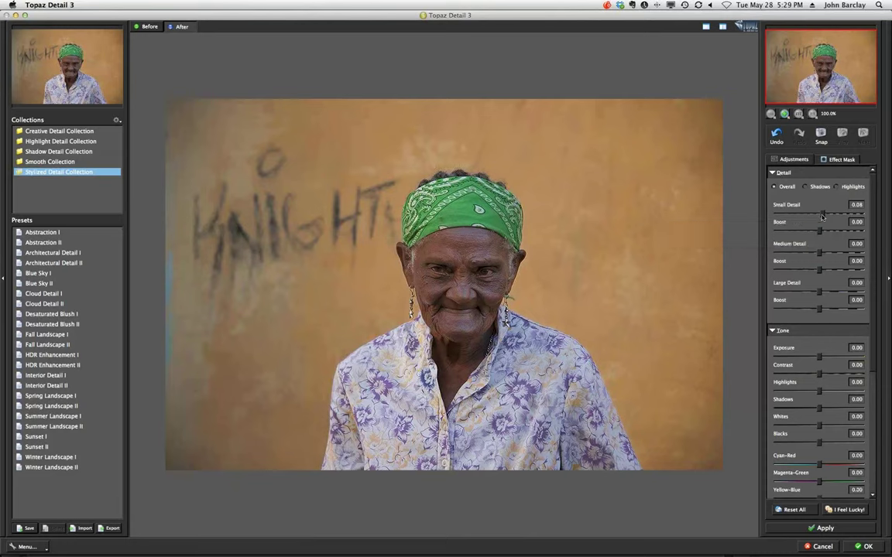
pyautogui.moveTo(822, 217); pyautogui.dragTo(820, 217)
pyautogui.scroll(-10, 786, 262)
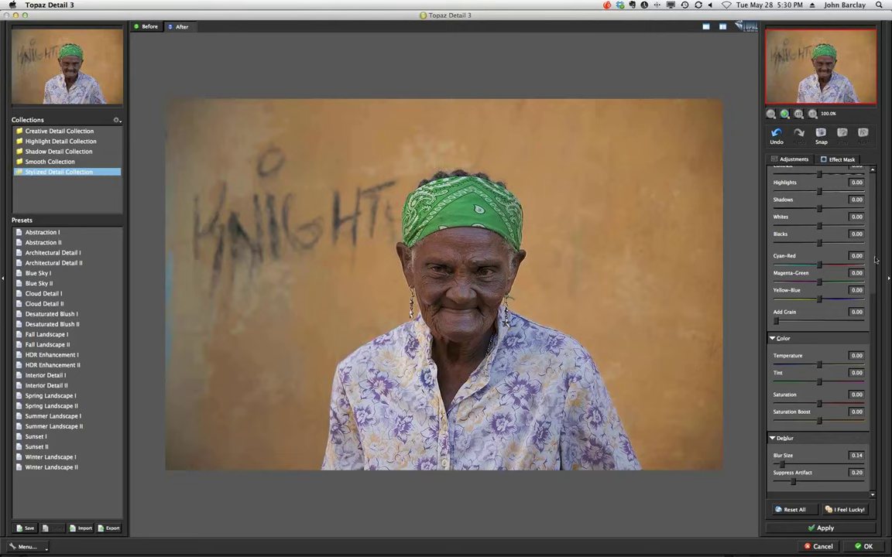
pyautogui.scroll(5, 828, 246)
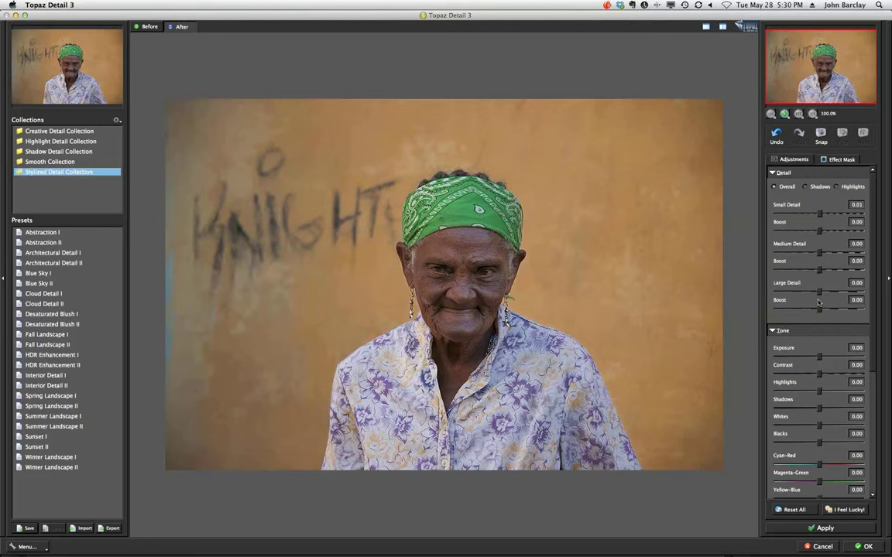
pyautogui.click(865, 548)
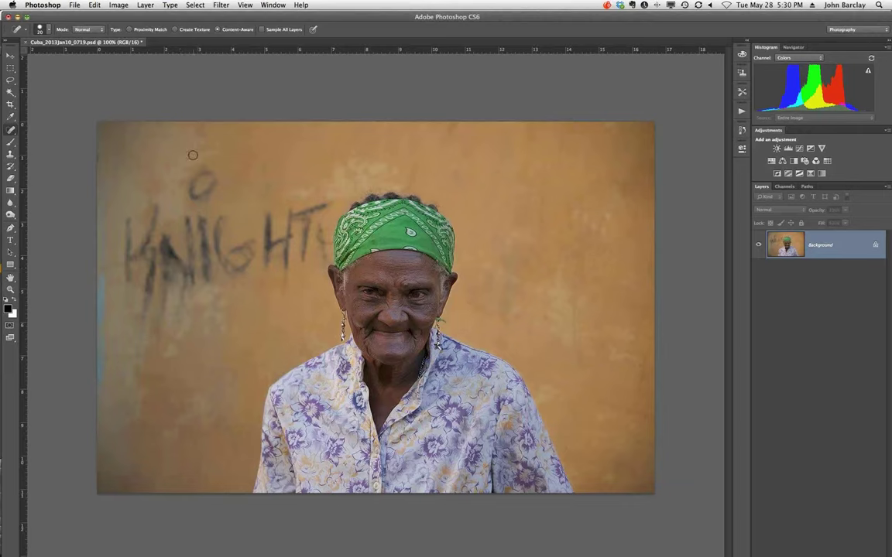
# Open the portrait in Topaz BW Effects 2 from Filter > Topaz Labs
pyautogui.click(221, 5)
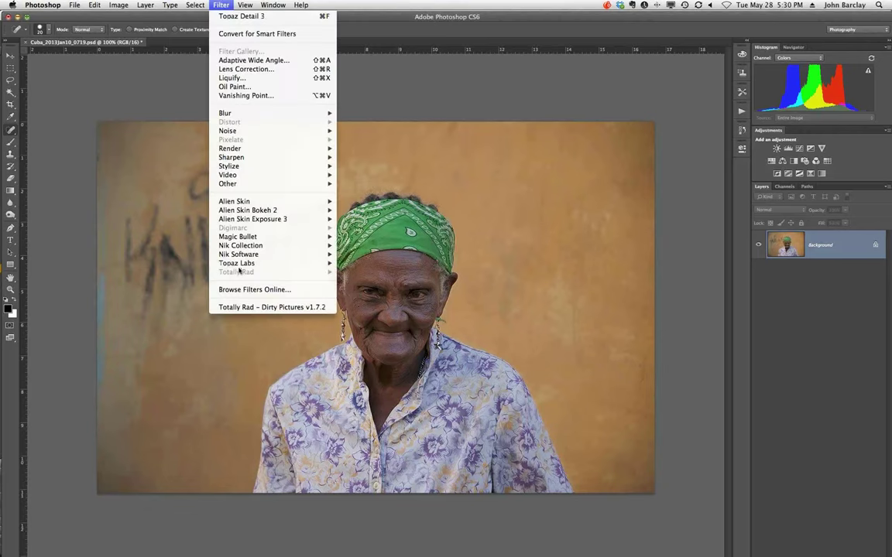
pyautogui.moveTo(275, 264)
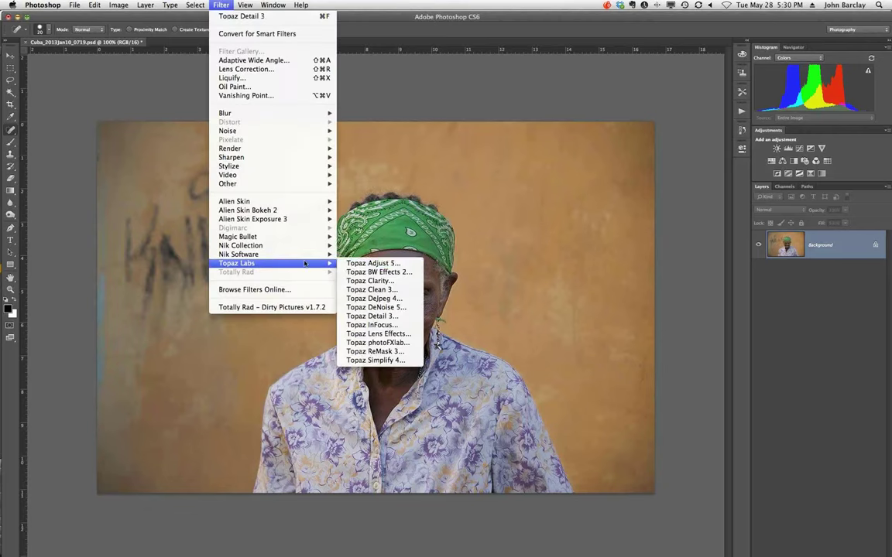
pyautogui.click(367, 272)
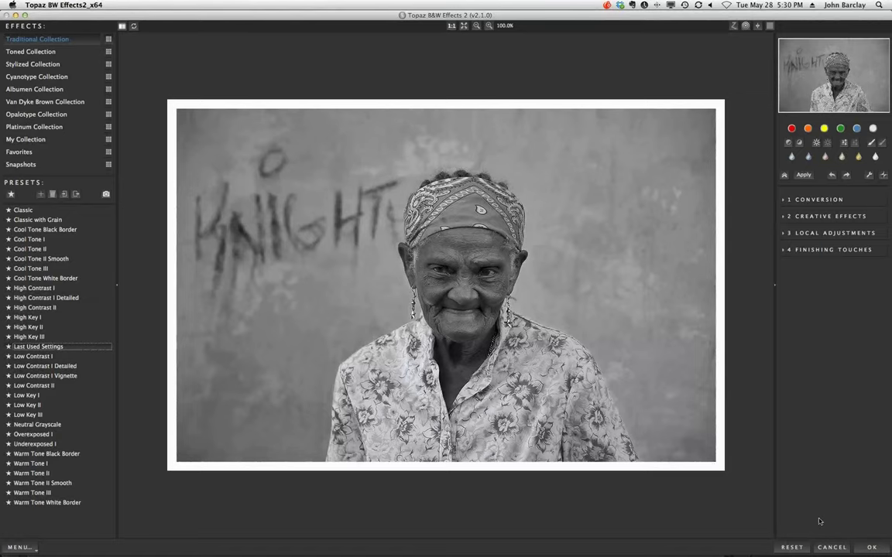
# Reset the settings and apply the Platinum IV preset from the Platinum Collection
pyautogui.click(788, 548)
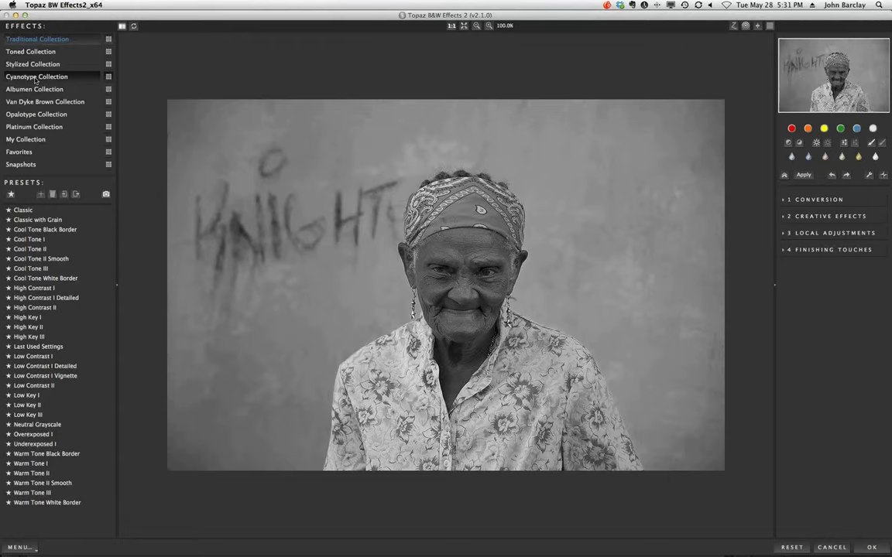
pyautogui.click(39, 128)
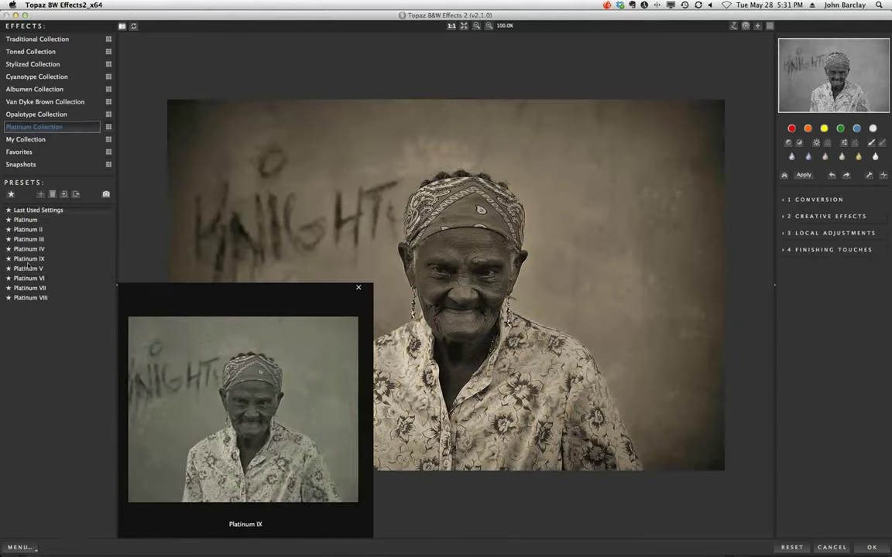
pyautogui.click(29, 278)
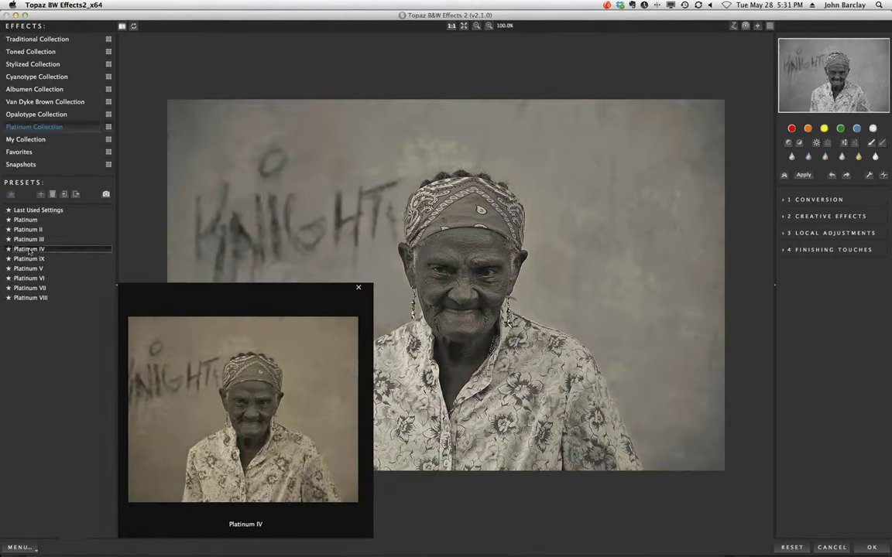
pyautogui.click(30, 249)
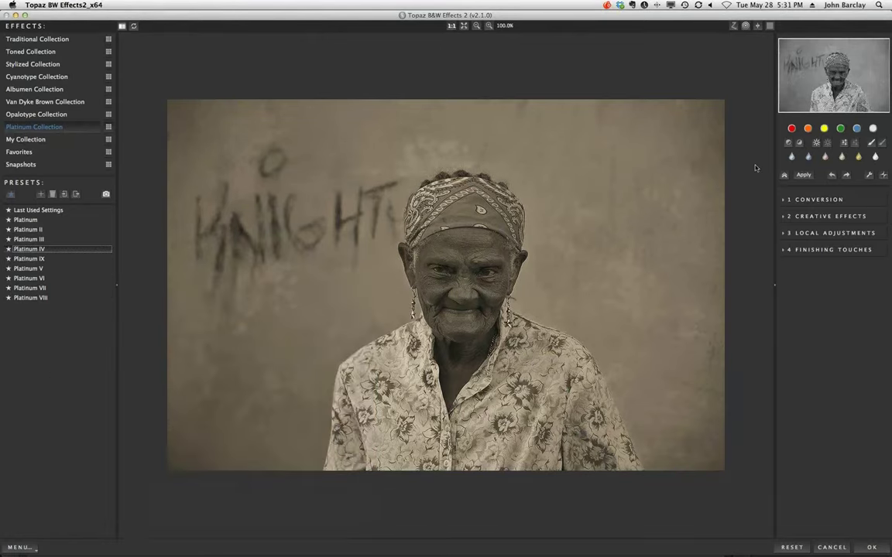
# Try red, orange, yellow, green and blue colour filters, ending on neutral white
pyautogui.click(792, 129)
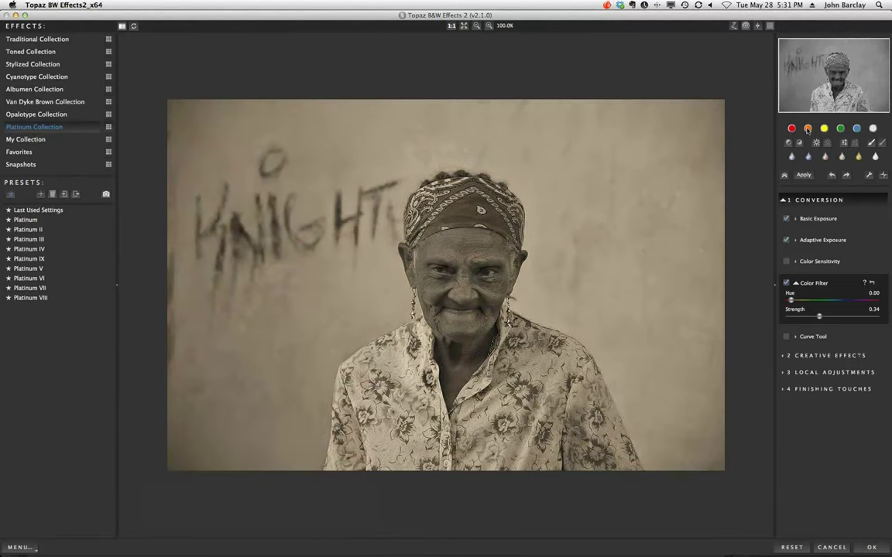
pyautogui.click(808, 129)
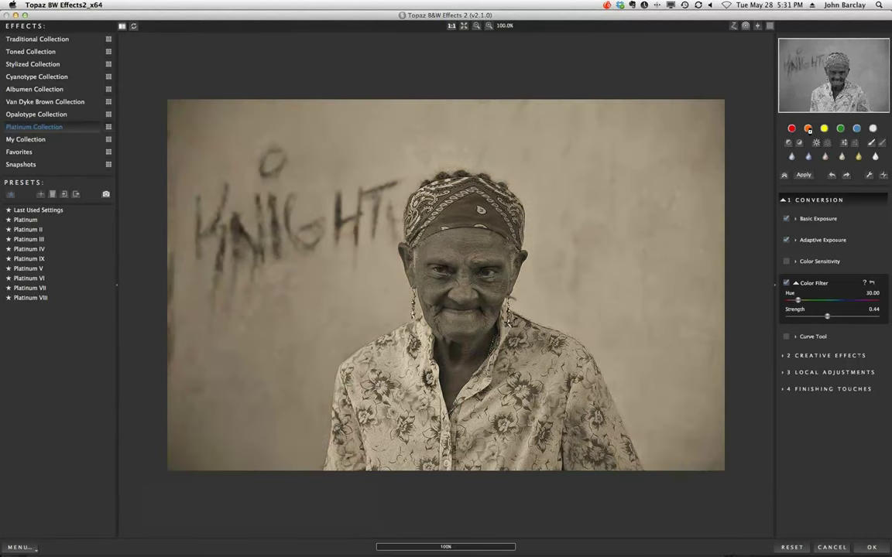
pyautogui.click(825, 129)
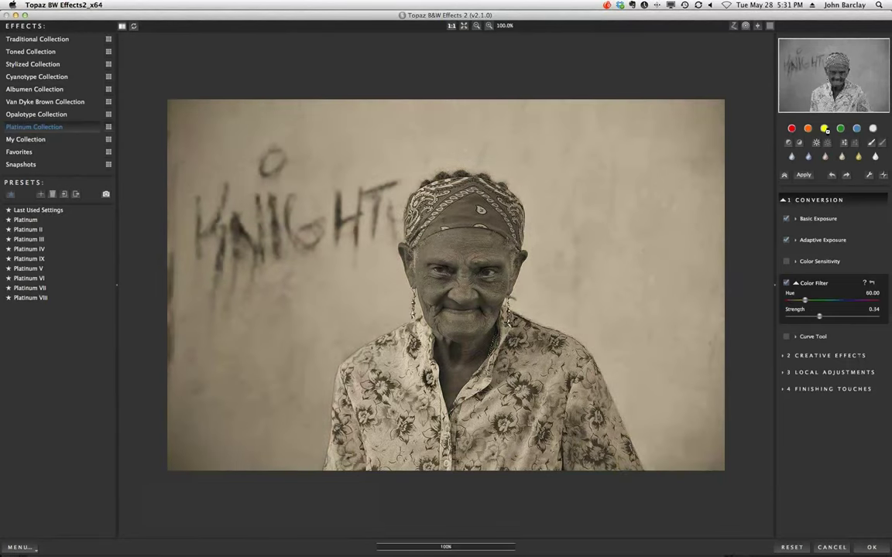
pyautogui.click(840, 129)
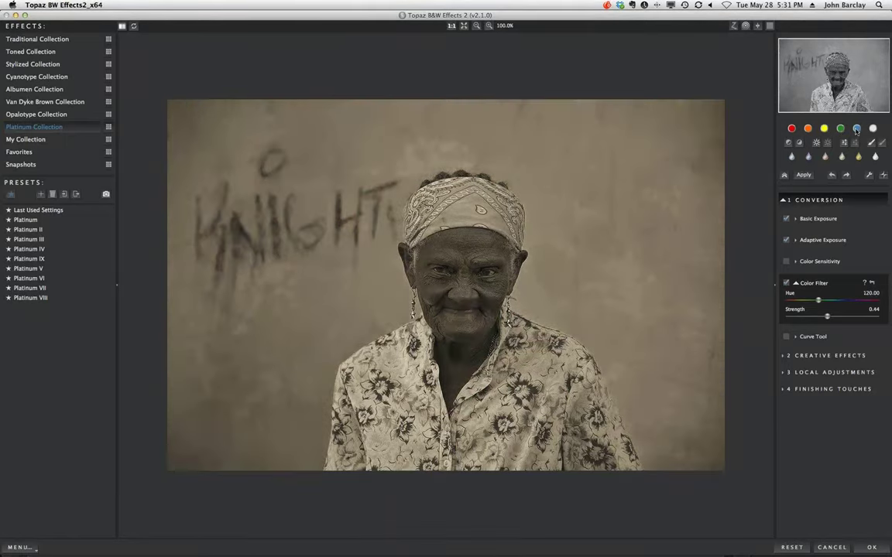
pyautogui.click(856, 130)
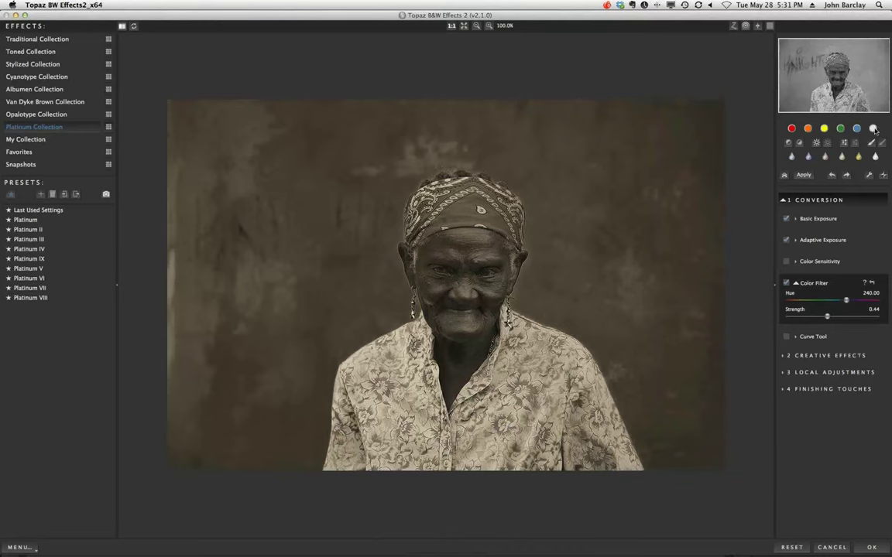
pyautogui.click(873, 129)
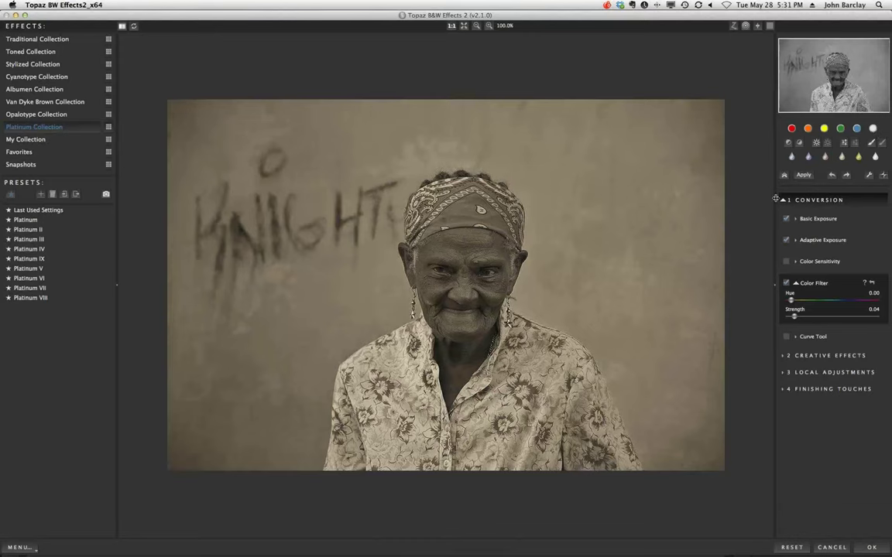
# Set Adaptive Exposure to 0.31 with Regions at 42
pyautogui.click(795, 240)
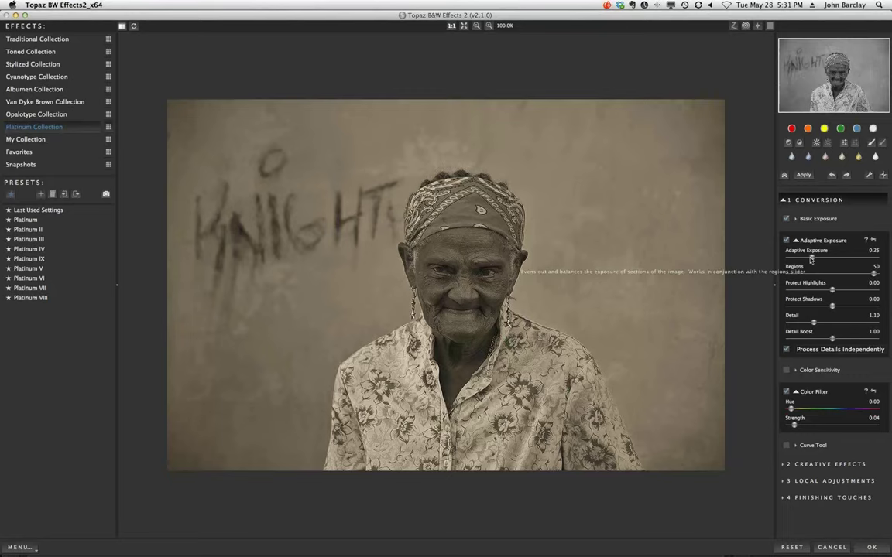
pyautogui.moveTo(810, 260); pyautogui.dragTo(817, 258)
pyautogui.moveTo(874, 274); pyautogui.dragTo(815, 258)
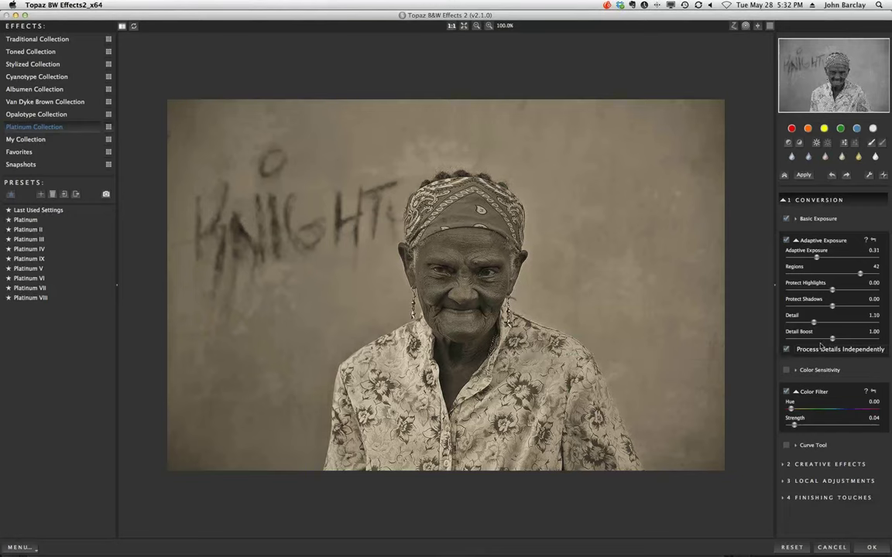
# Lower Basic Exposure Brightness to -0.03 and close the Platinum IV preview card
pyautogui.click(795, 219)
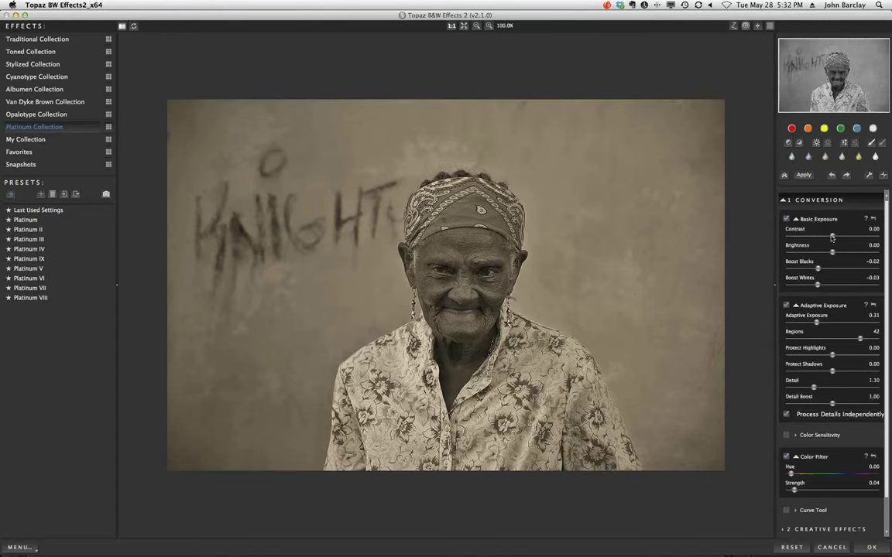
pyautogui.moveTo(833, 257); pyautogui.dragTo(829, 258)
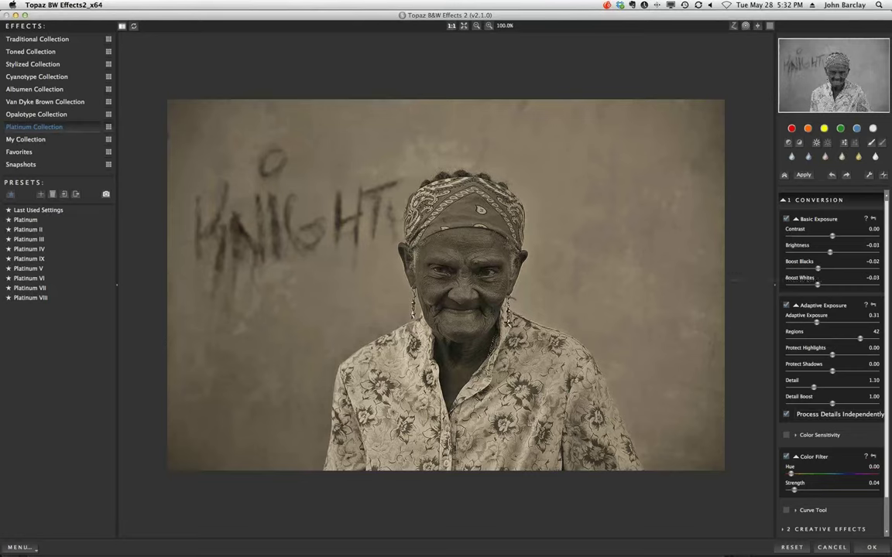
pyautogui.moveTo(82, 249)
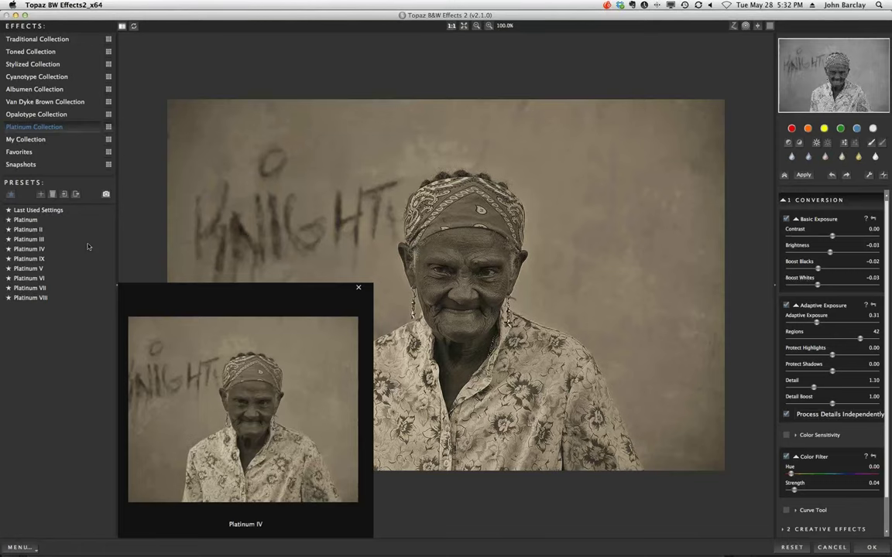
pyautogui.click(357, 288)
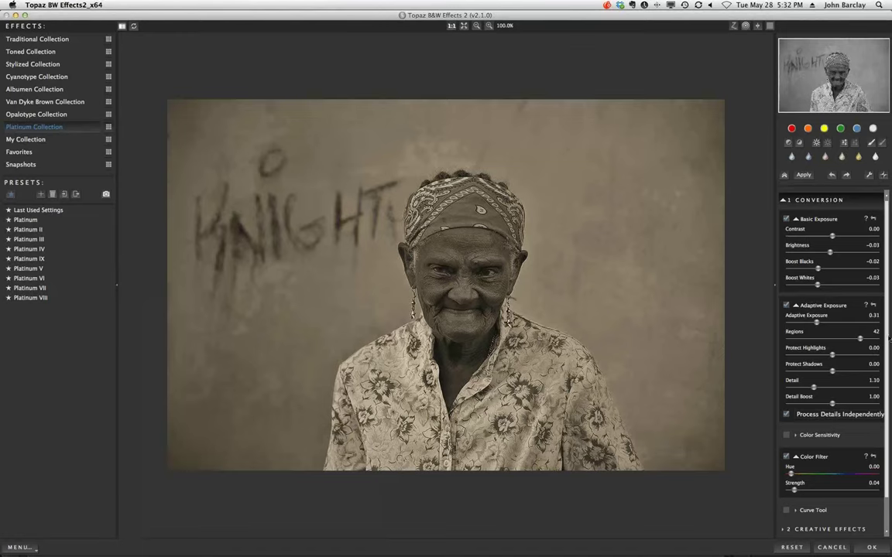
pyautogui.scroll(-2, 805, 465)
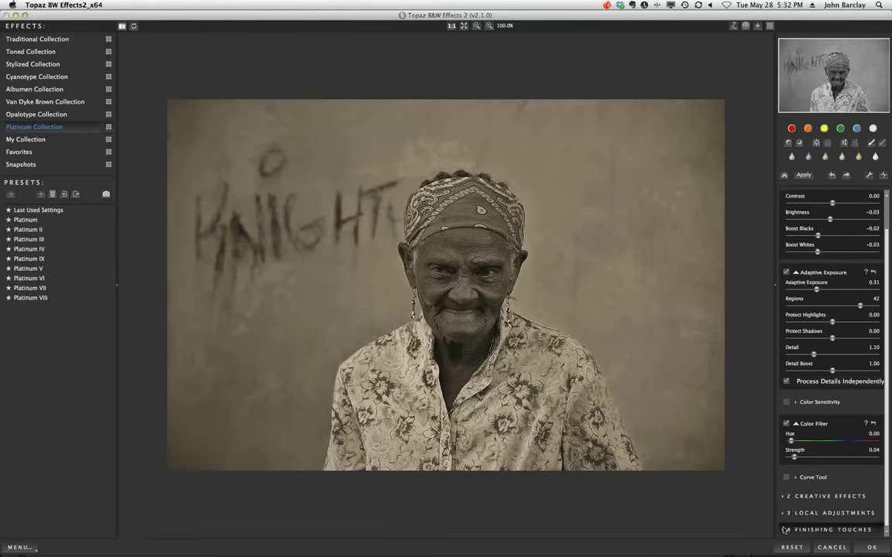
# Enable the Border finishing touch and set its type to Grungy BW 2
pyautogui.click(788, 528)
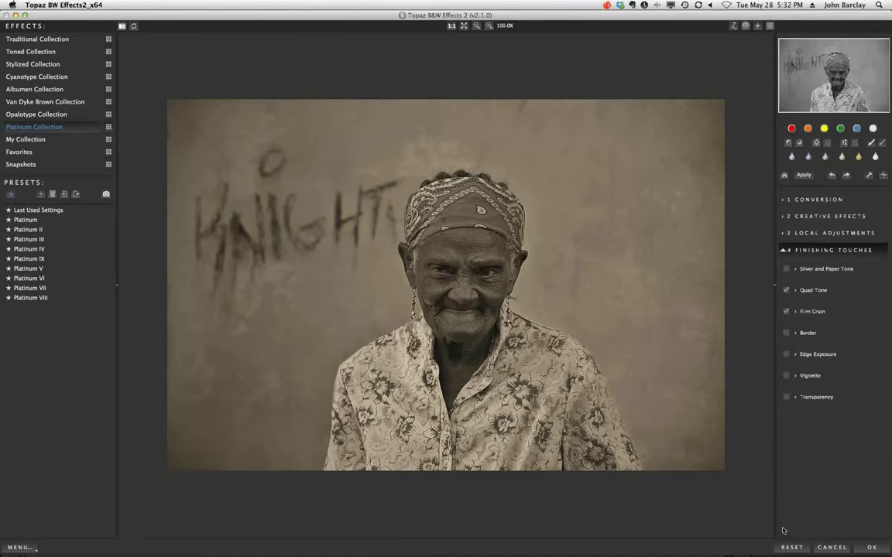
pyautogui.click(786, 333)
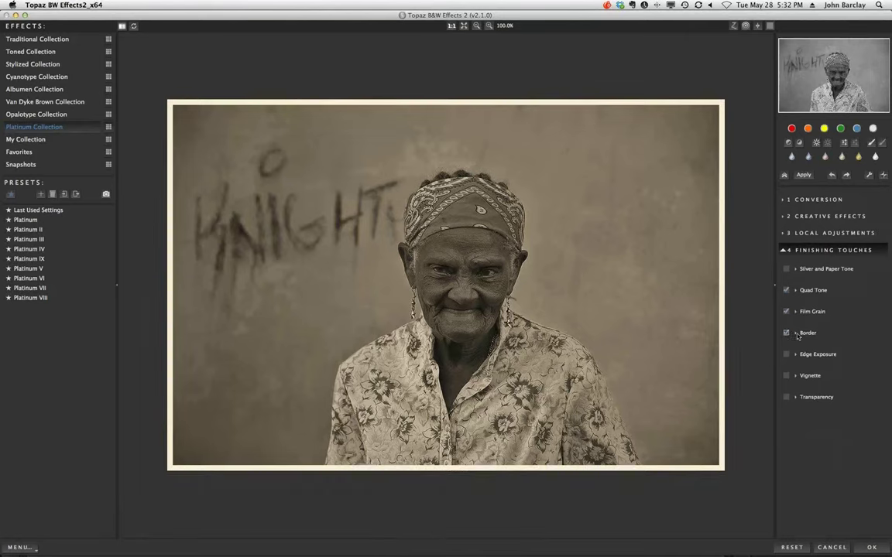
pyautogui.click(795, 334)
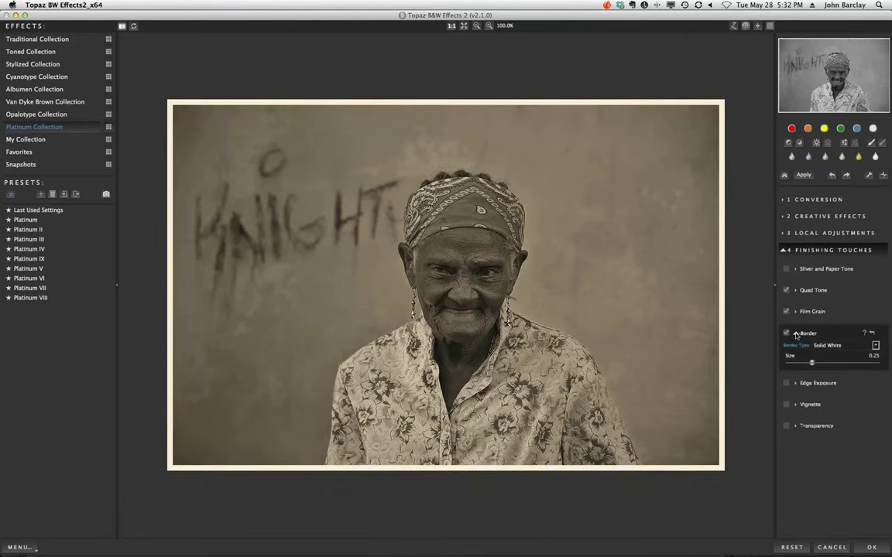
pyautogui.click(876, 345)
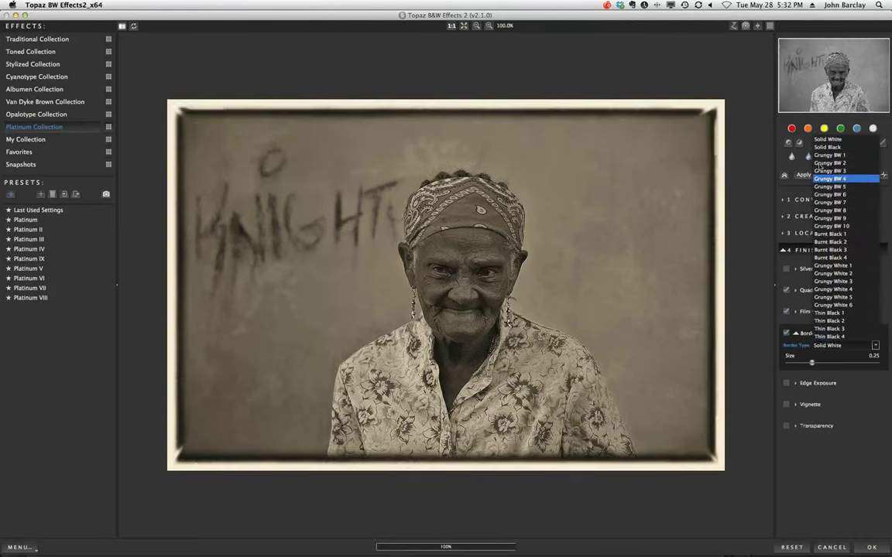
pyautogui.click(821, 162)
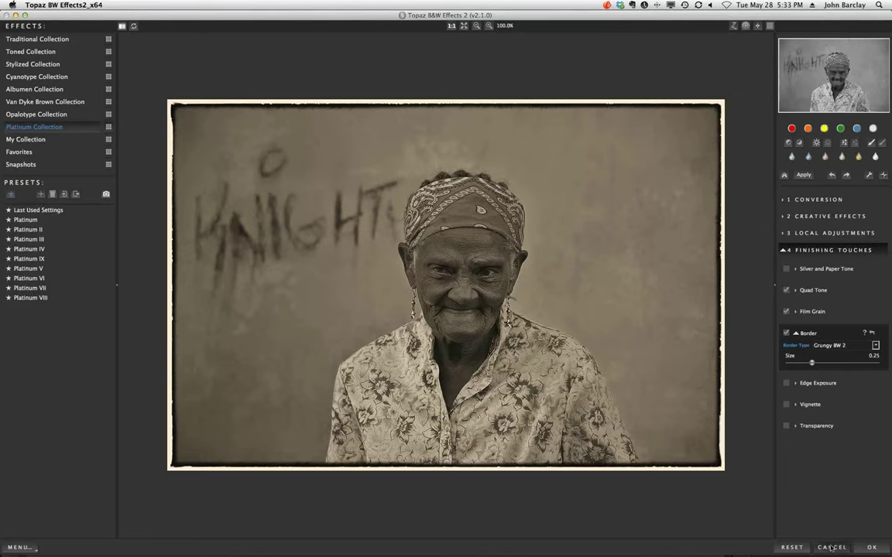
# Apply the platinum B&W effect, close the portrait without saving, and return to Adobe Bridge
pyautogui.click(867, 549)
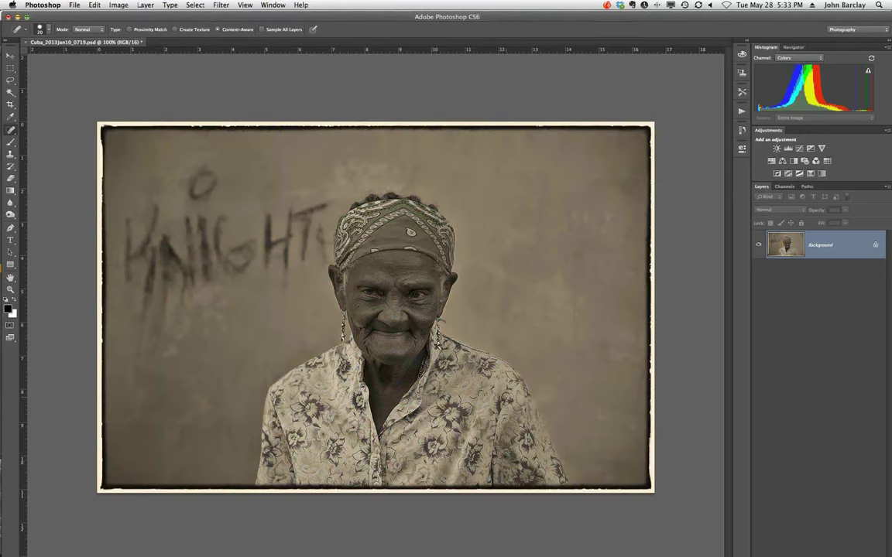
pyautogui.press('super+w')
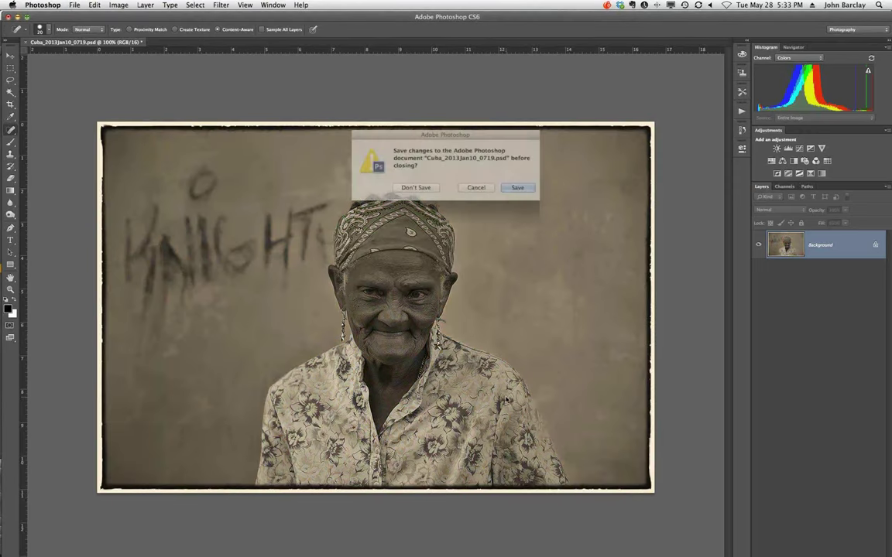
pyautogui.click(408, 189)
pyautogui.moveTo(230, 555)
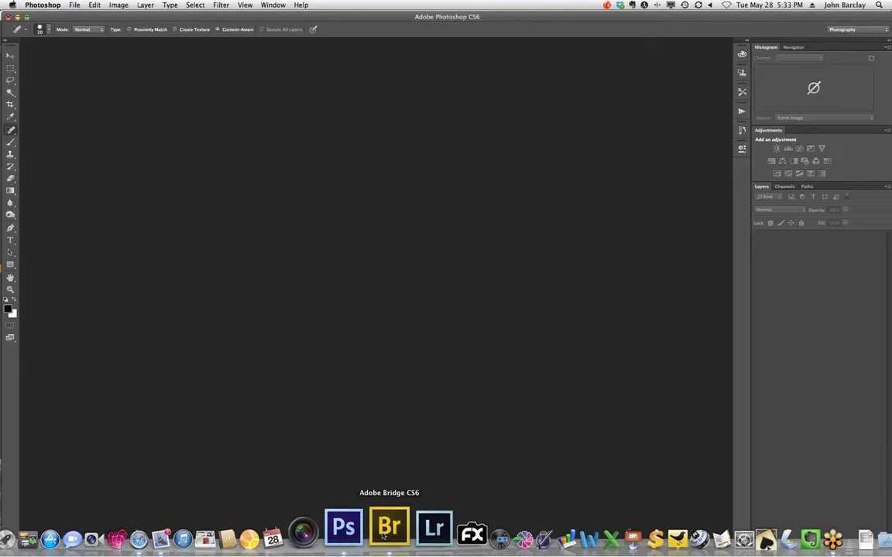
pyautogui.click(383, 535)
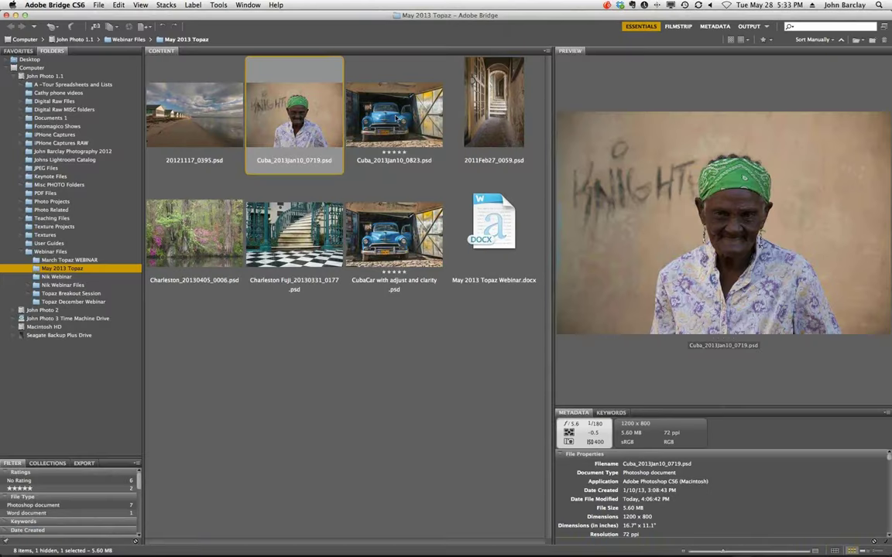
# Open the blue car photo Cuba_2013Jan10_0823.psd from Bridge into Photoshop
pyautogui.doubleClick(395, 118)
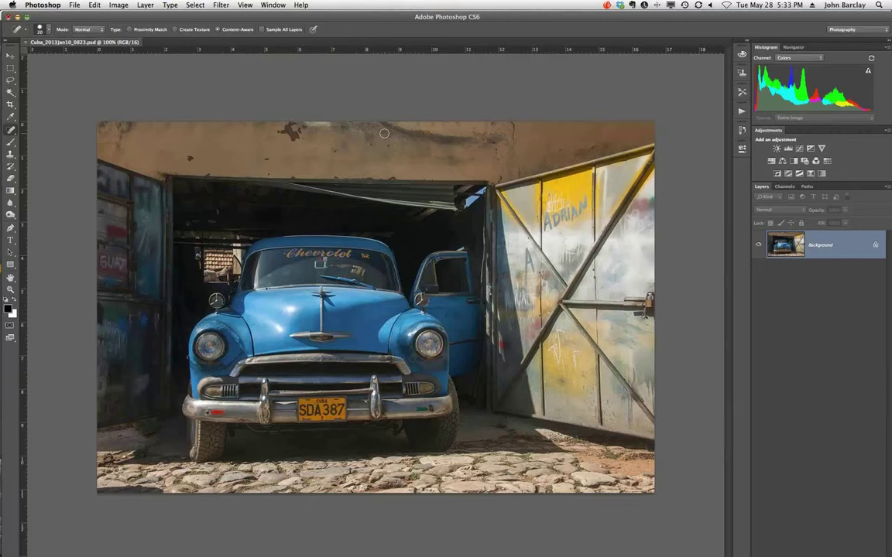
# Duplicate the background layer twice and name the copies Adjust and Clarity
pyautogui.press('super+j')
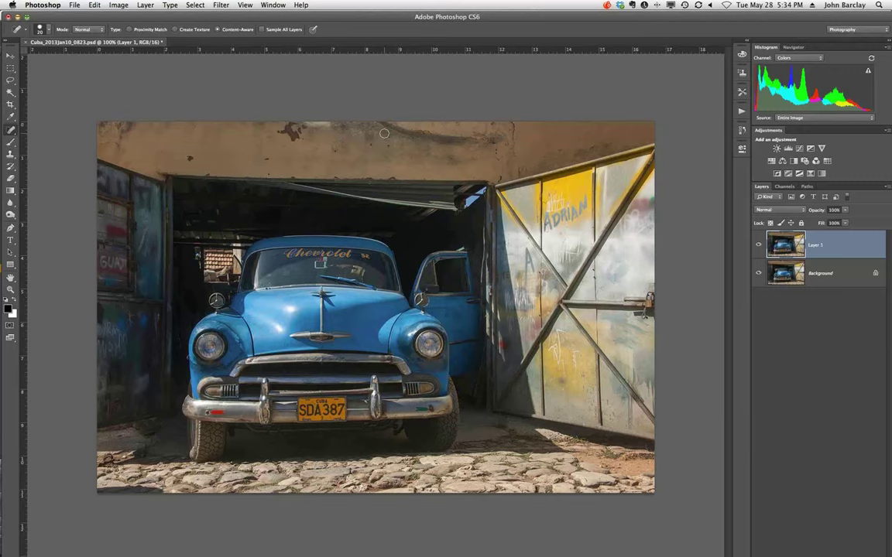
pyautogui.press('super+j')
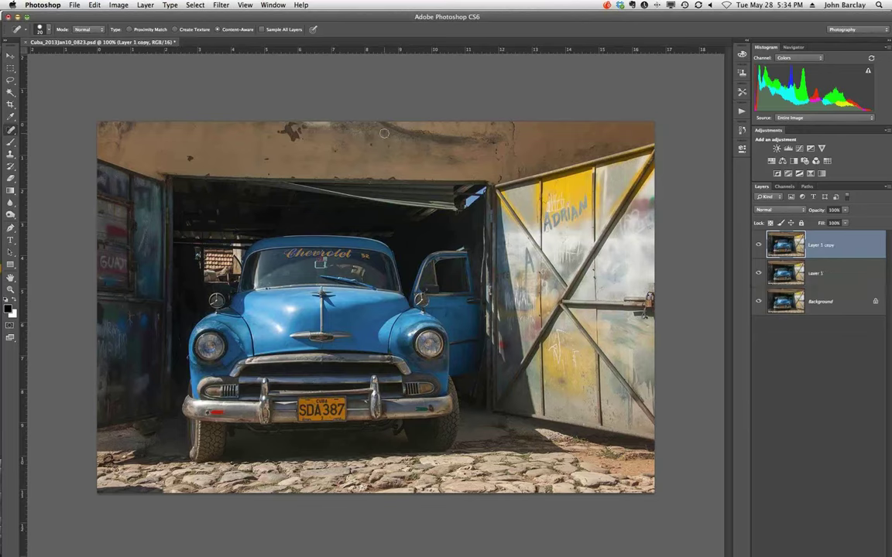
pyautogui.click(815, 273)
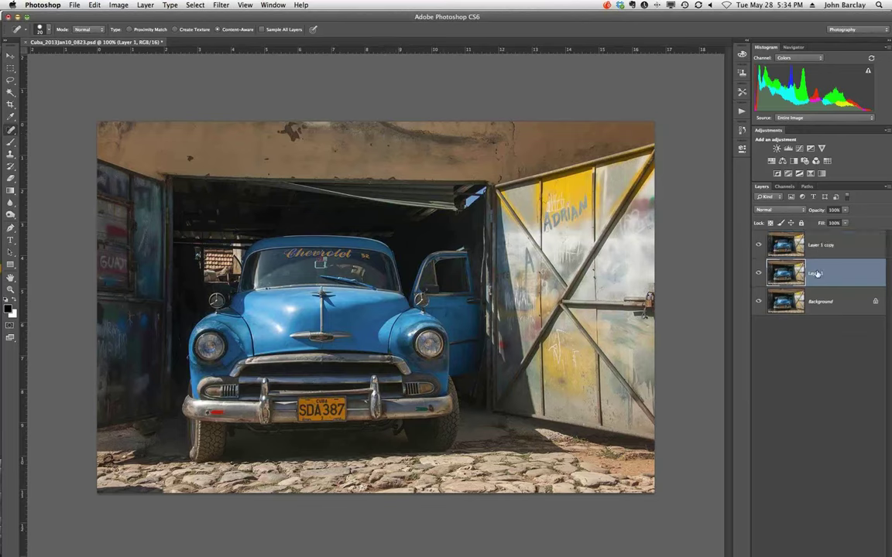
pyautogui.doubleClick(815, 273)
pyautogui.write('H')
pyautogui.write('djust')
pyautogui.press('Return')
pyautogui.doubleClick(815, 245)
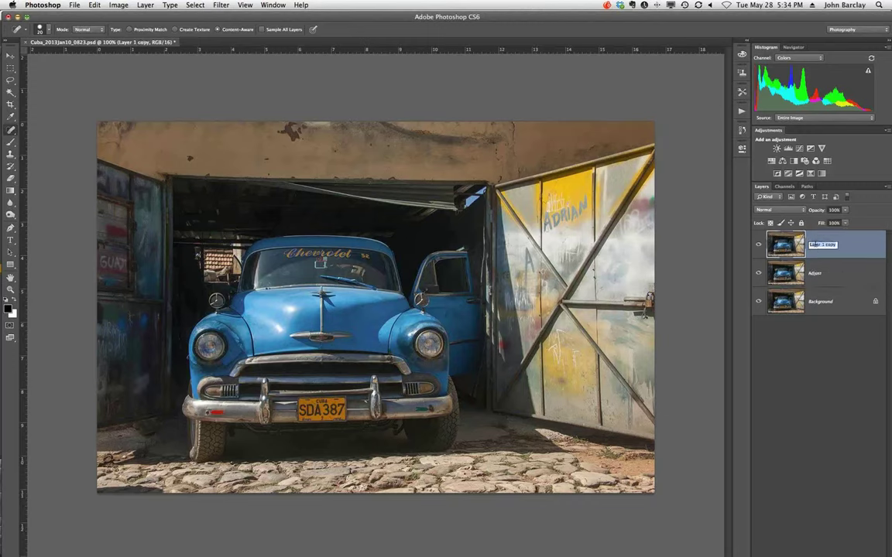
pyautogui.write('Cuarity')
pyautogui.press('Return')
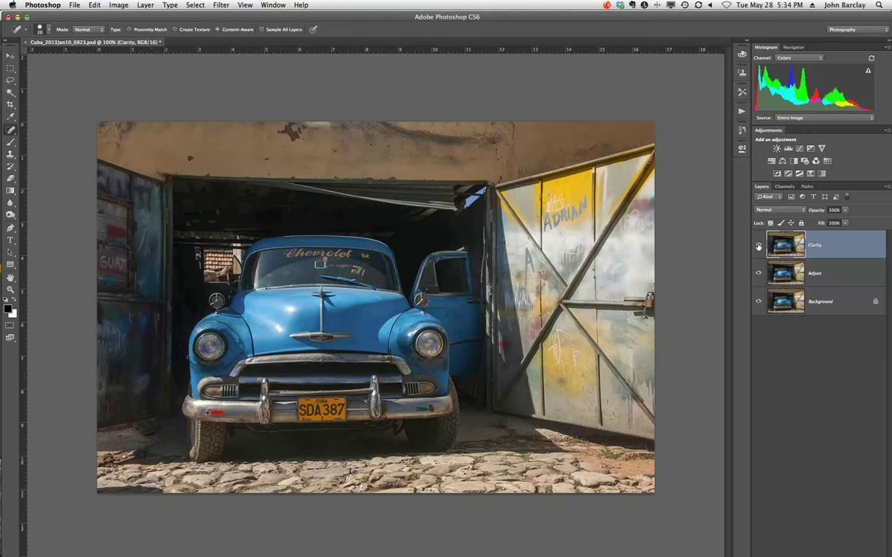
# Select the Adjust layer and bring up the Filter menu's Topaz Labs entries
pyautogui.click(833, 277)
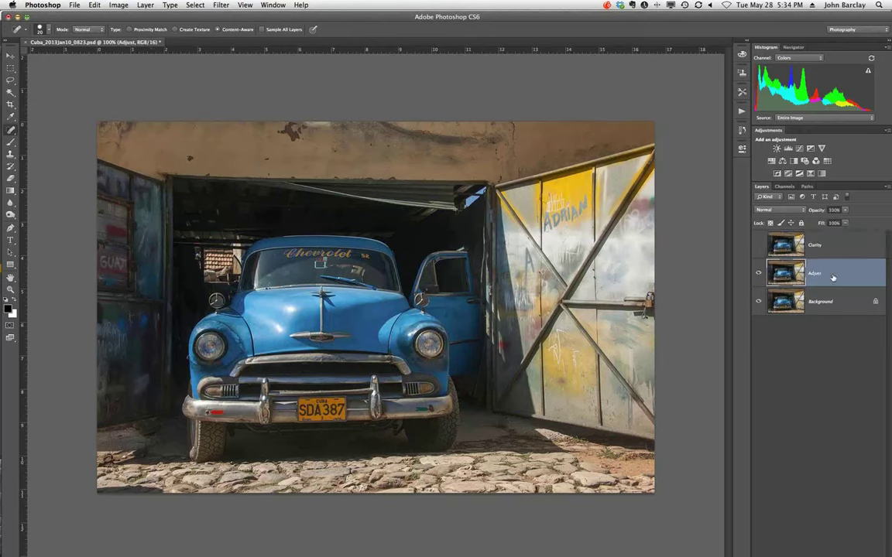
pyautogui.click(221, 5)
pyautogui.moveTo(263, 264)
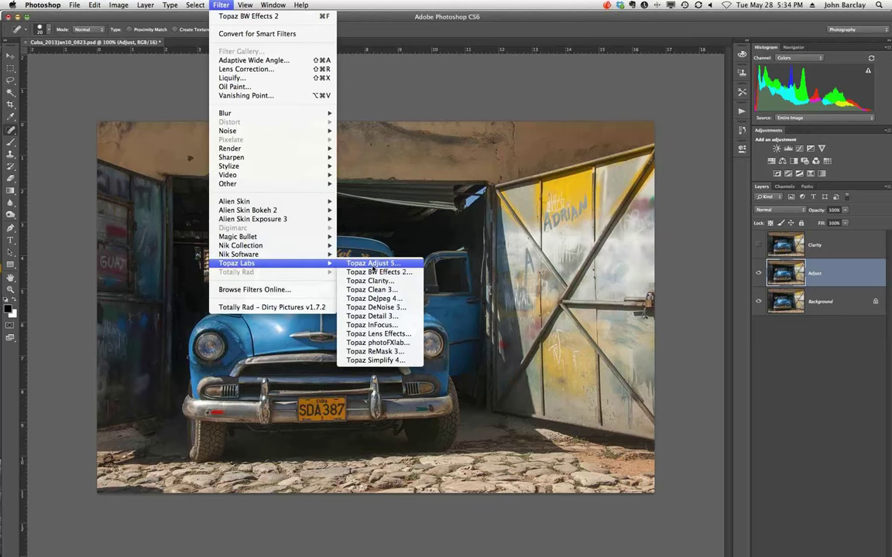
# Launch Topaz Adjust 5, reset all settings, and expand Global Adjustments to show Adaptive Exposure
pyautogui.click(373, 264)
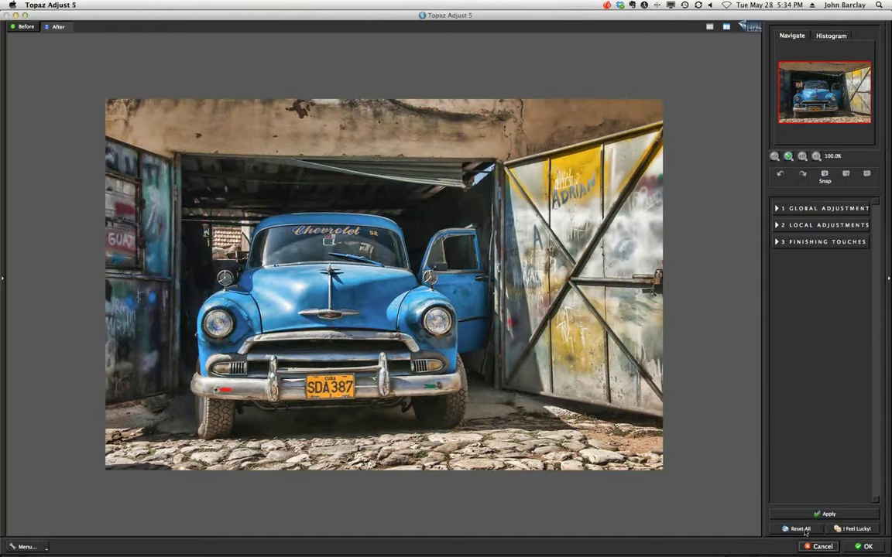
pyautogui.click(804, 531)
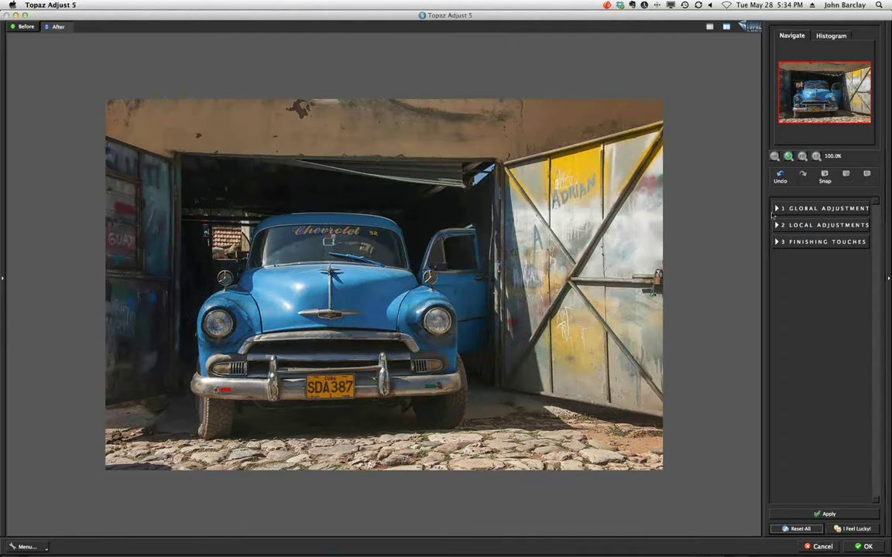
pyautogui.click(775, 209)
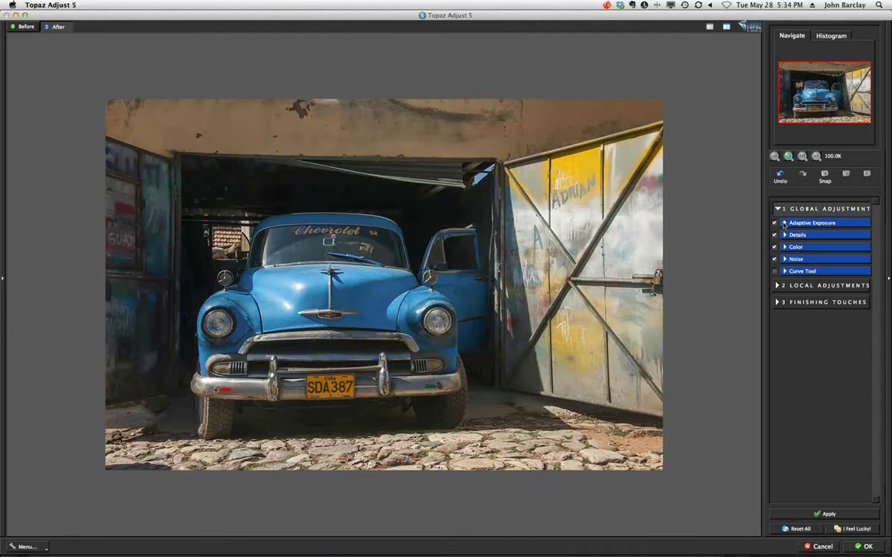
pyautogui.click(784, 224)
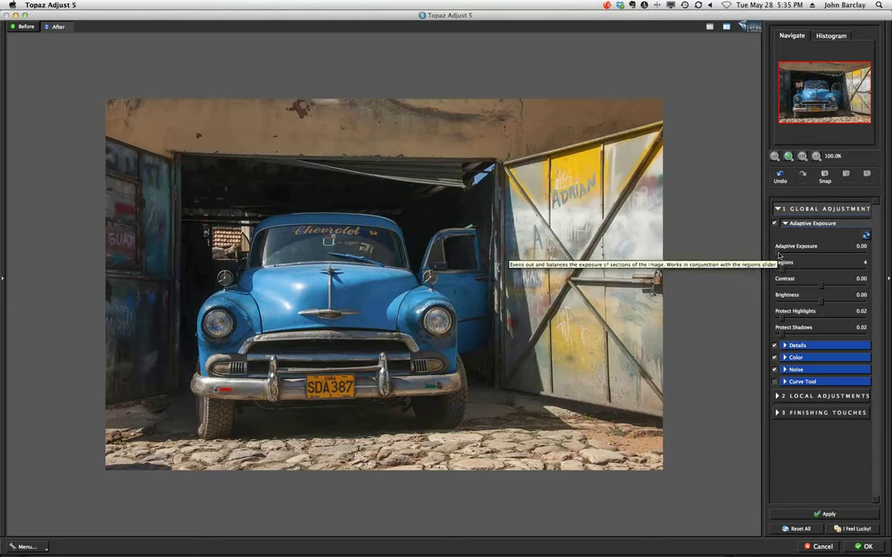
# Set Adaptive Exposure 0.37, Regions 38, Contrast 0.09, Brightness -0.04 and apply to the Adjust layer
pyautogui.moveTo(778, 255); pyautogui.dragTo(788, 256)
pyautogui.moveTo(854, 255); pyautogui.dragTo(796, 278)
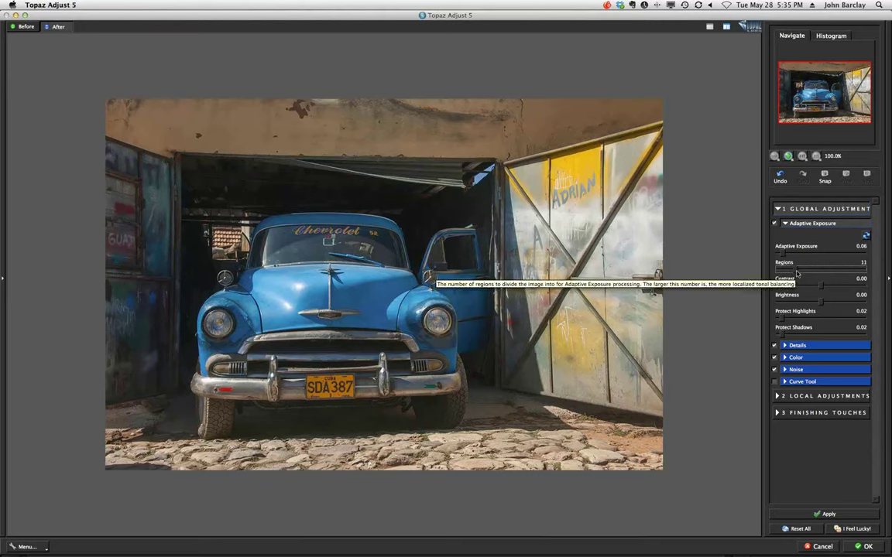
pyautogui.moveTo(797, 273); pyautogui.dragTo(847, 270)
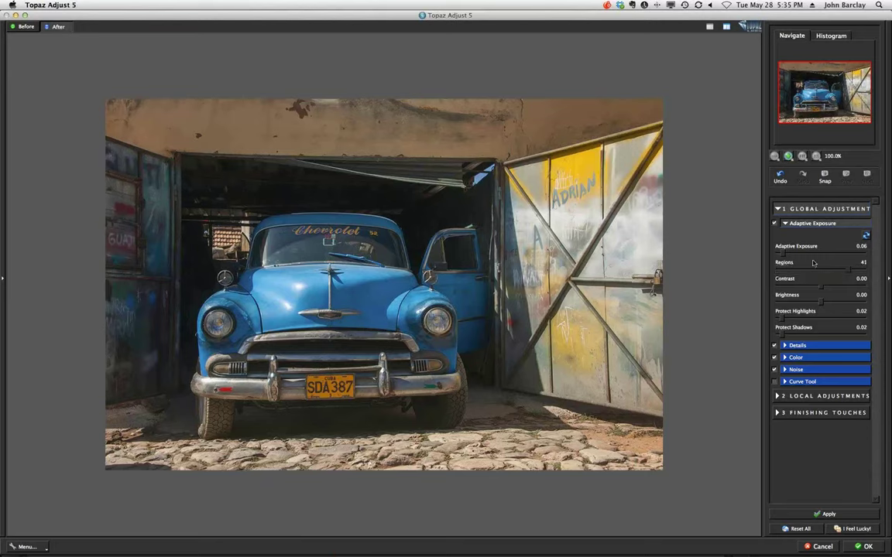
pyautogui.moveTo(783, 258); pyautogui.dragTo(805, 257)
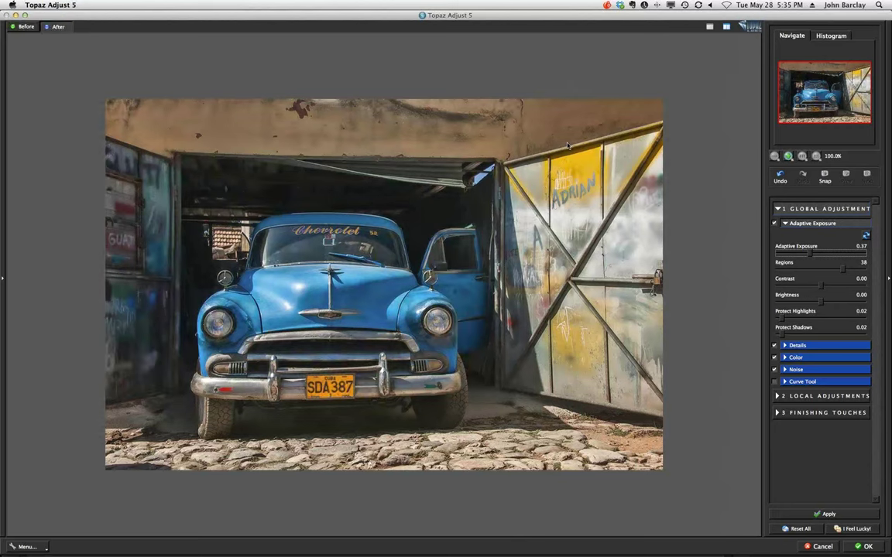
pyautogui.click(822, 288)
pyautogui.click(863, 546)
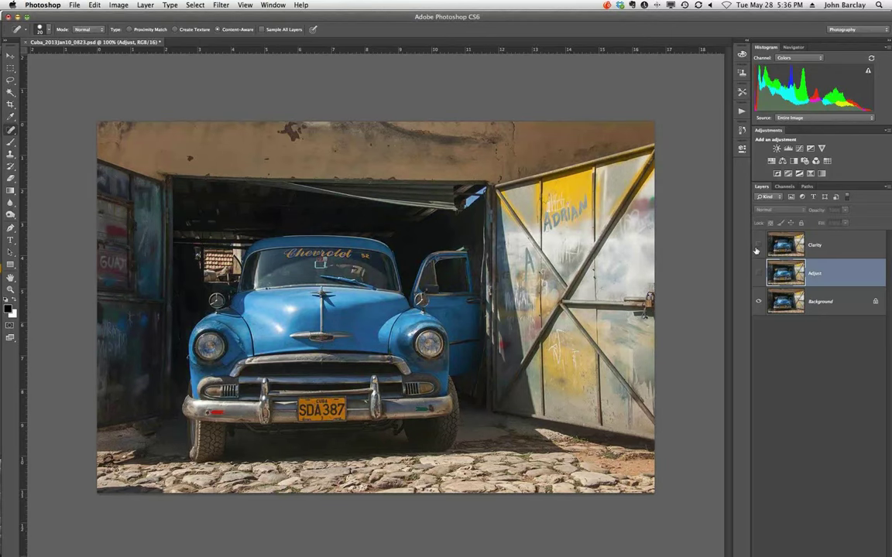
# Select the Clarity layer and run Topaz Labs > Topaz Clarity on it
pyautogui.click(822, 245)
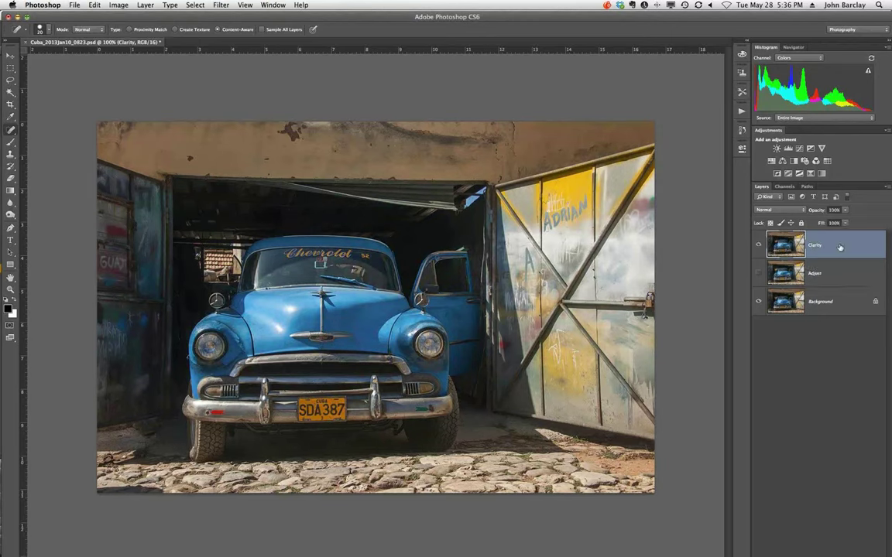
pyautogui.click(220, 6)
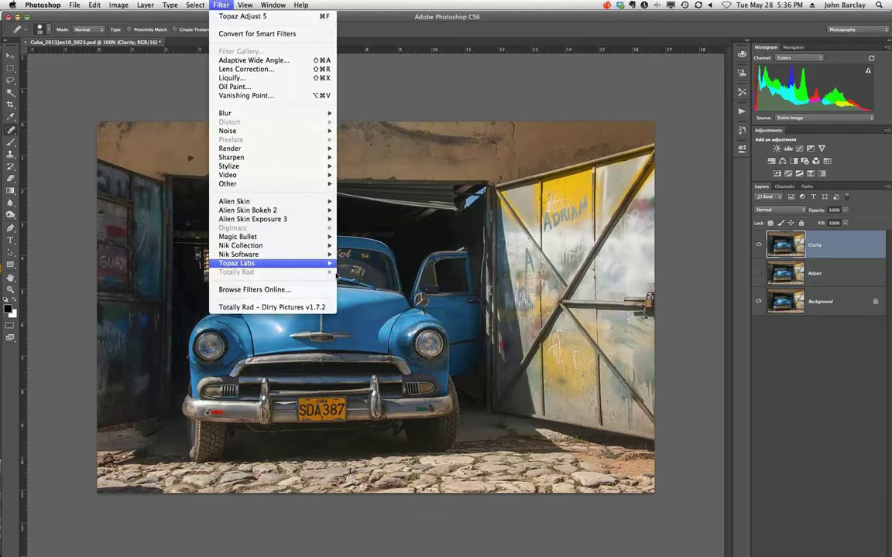
pyautogui.moveTo(297, 256)
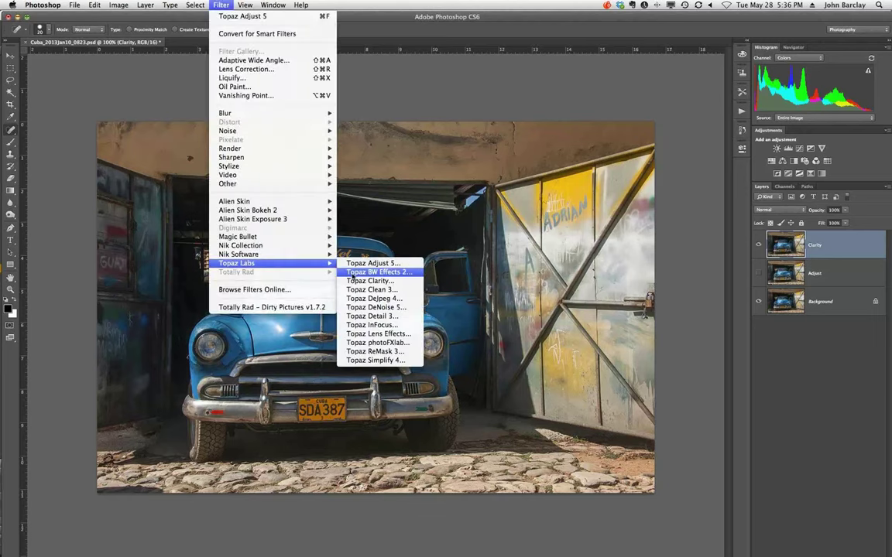
pyautogui.click(358, 282)
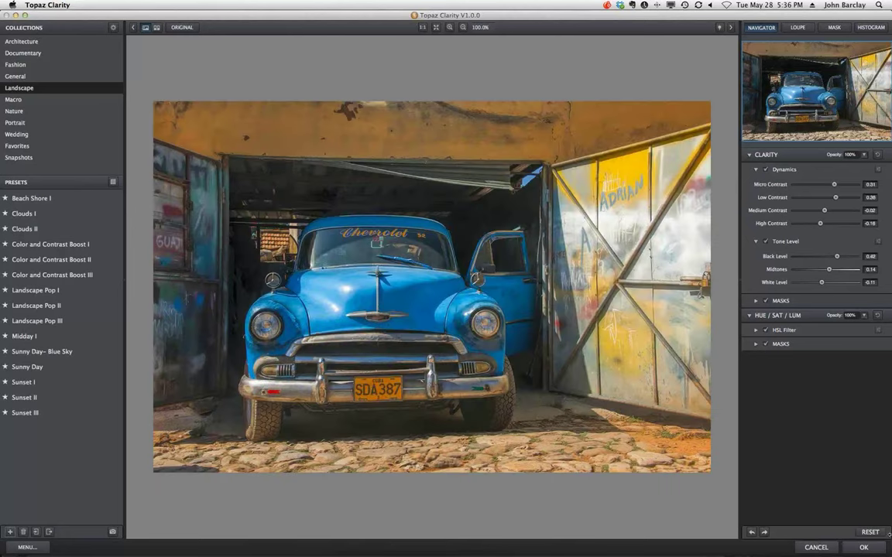
# Reset Topaz Clarity and apply the Landscape 'Sunny Day- Blue Sky' preset
pyautogui.click(867, 533)
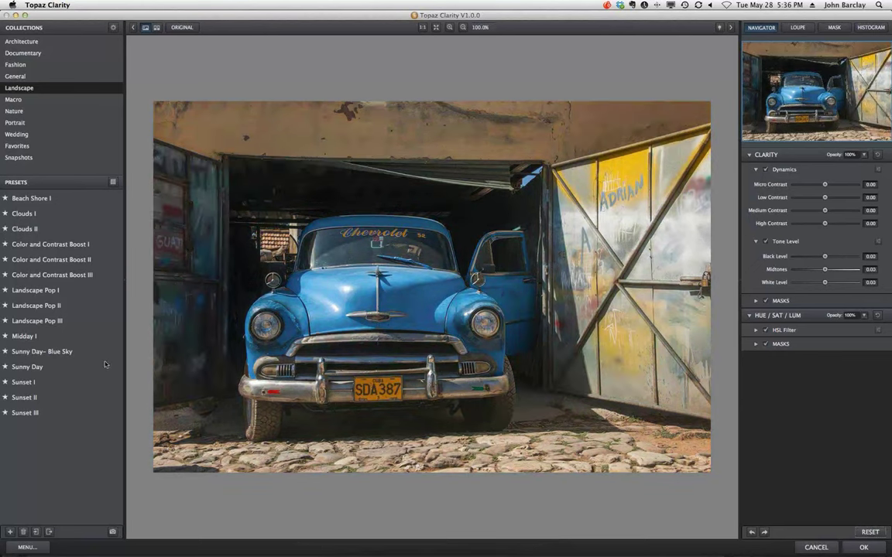
pyautogui.moveTo(63, 354)
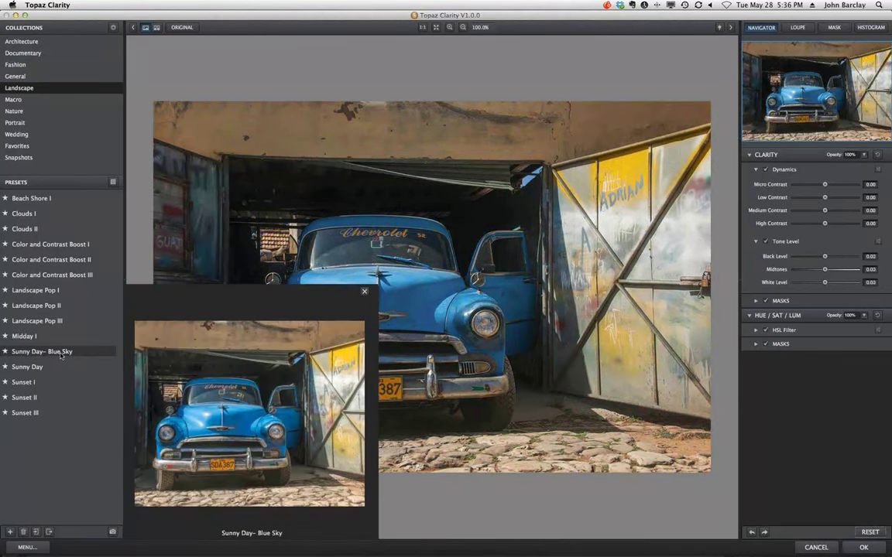
pyautogui.click(61, 353)
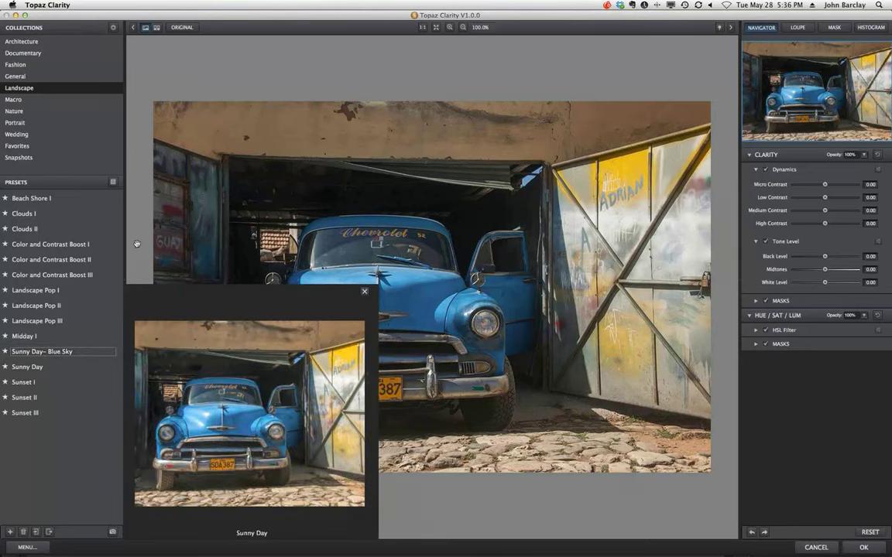
pyautogui.click(112, 352)
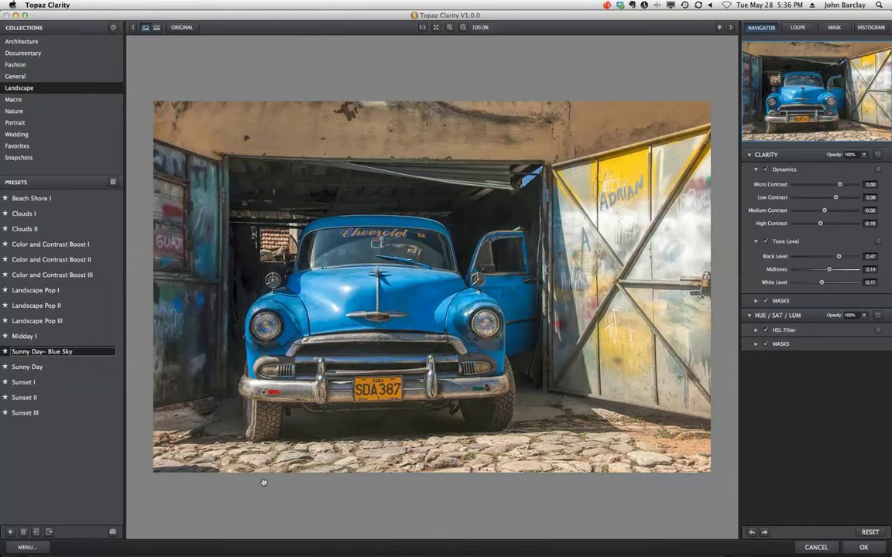
# Compare with the original, lower Black Level to 0.34, and show the colour histogram
pyautogui.click(610, 118)
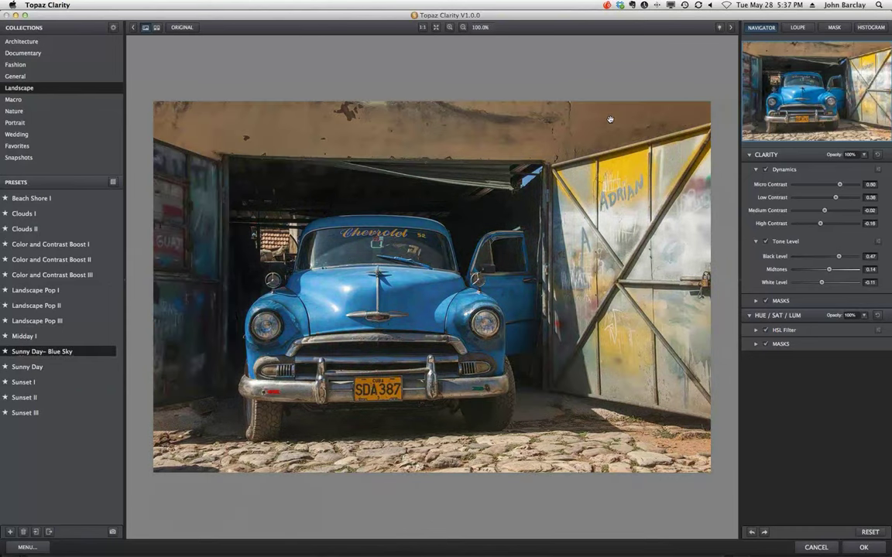
pyautogui.click(610, 119)
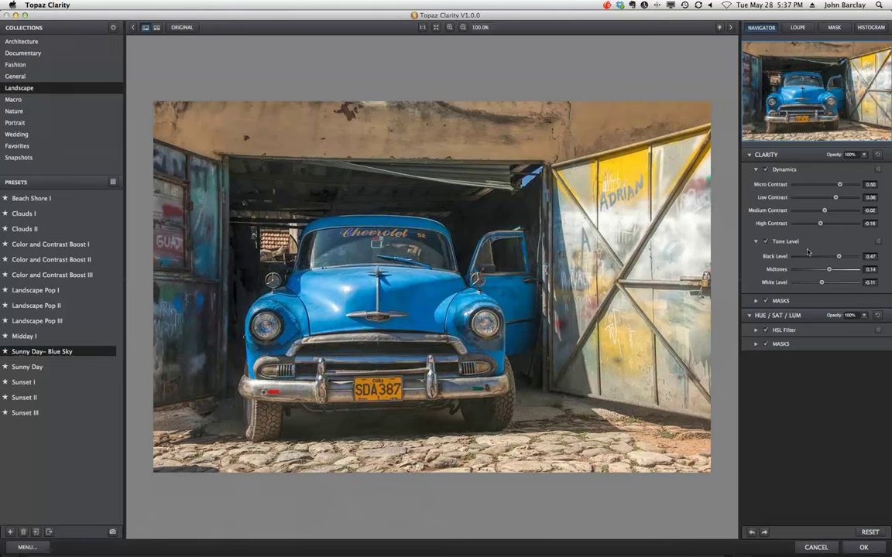
pyautogui.moveTo(838, 258); pyautogui.dragTo(836, 258)
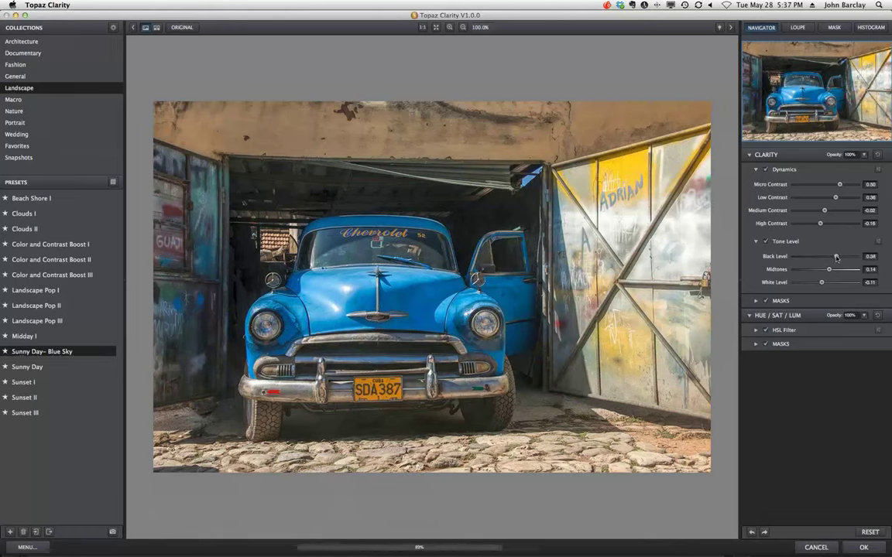
pyautogui.moveTo(836, 258); pyautogui.dragTo(834, 258)
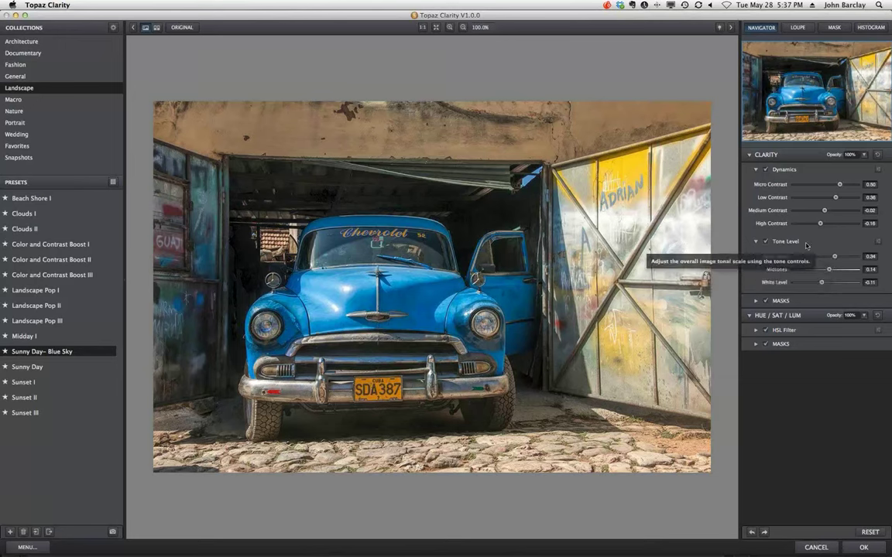
pyautogui.click(872, 27)
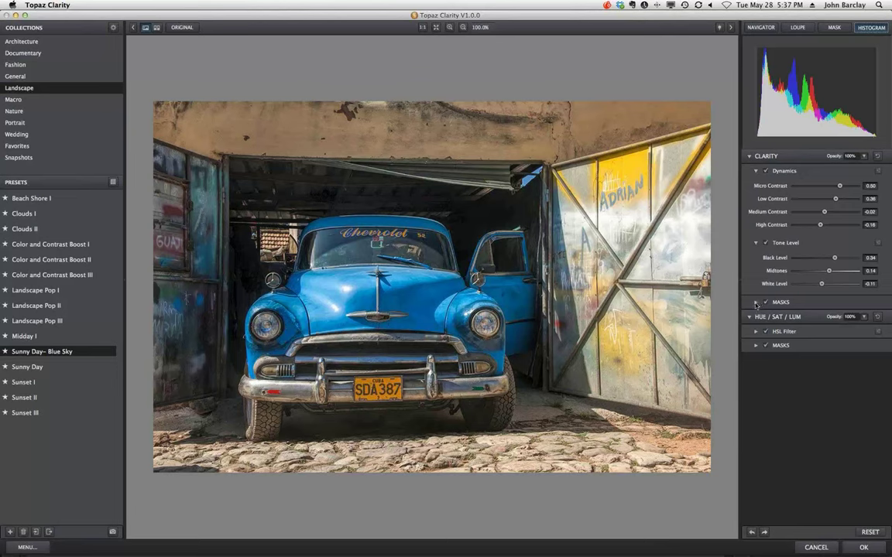
# Mask the clarity effect off the graffiti gate using a larger, harder brush at reduced strength
pyautogui.click(756, 303)
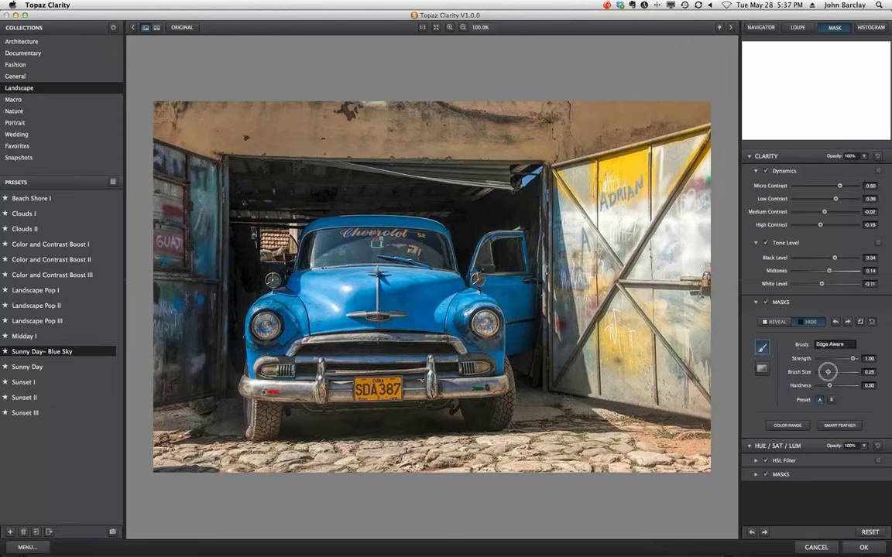
pyautogui.moveTo(828, 371); pyautogui.dragTo(842, 385)
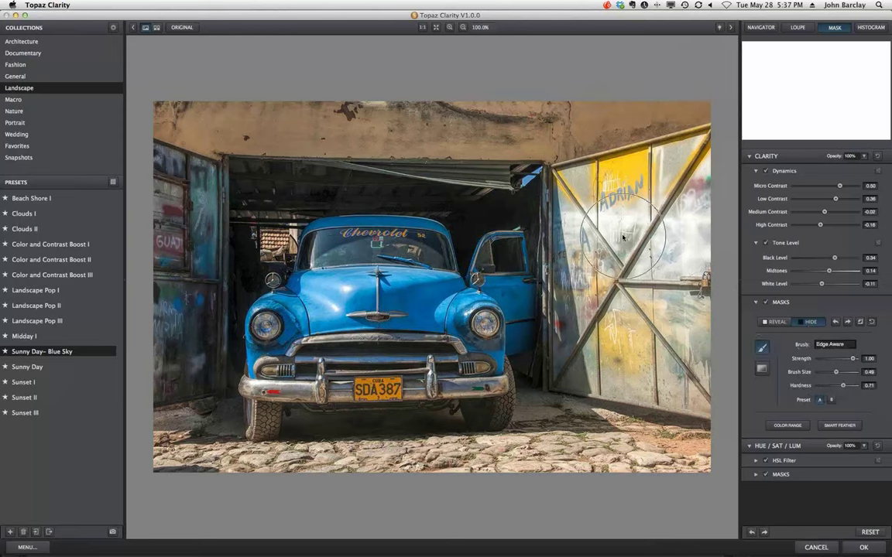
pyautogui.moveTo(623, 237); pyautogui.dragTo(553, 203)
pyautogui.moveTo(639, 222)
pyautogui.mouseDown()
pyautogui.moveTo(615, 185)
pyautogui.moveTo(623, 175)
pyautogui.moveTo(588, 182)
pyautogui.moveTo(604, 204)
pyautogui.moveTo(554, 178)
pyautogui.moveTo(517, 232)
pyautogui.moveTo(534, 310)
pyautogui.moveTo(657, 360)
pyautogui.moveTo(612, 294)
pyautogui.moveTo(604, 225)
pyautogui.moveTo(666, 186)
pyautogui.moveTo(674, 191)
pyautogui.moveTo(600, 174)
pyautogui.moveTo(588, 190)
pyautogui.moveTo(526, 178)
pyautogui.moveTo(597, 207)
pyautogui.moveTo(534, 256)
pyautogui.moveTo(534, 325)
pyautogui.moveTo(538, 317)
pyautogui.moveTo(665, 342)
pyautogui.moveTo(612, 309)
pyautogui.moveTo(577, 259)
pyautogui.moveTo(569, 224)
pyautogui.mouseUp()
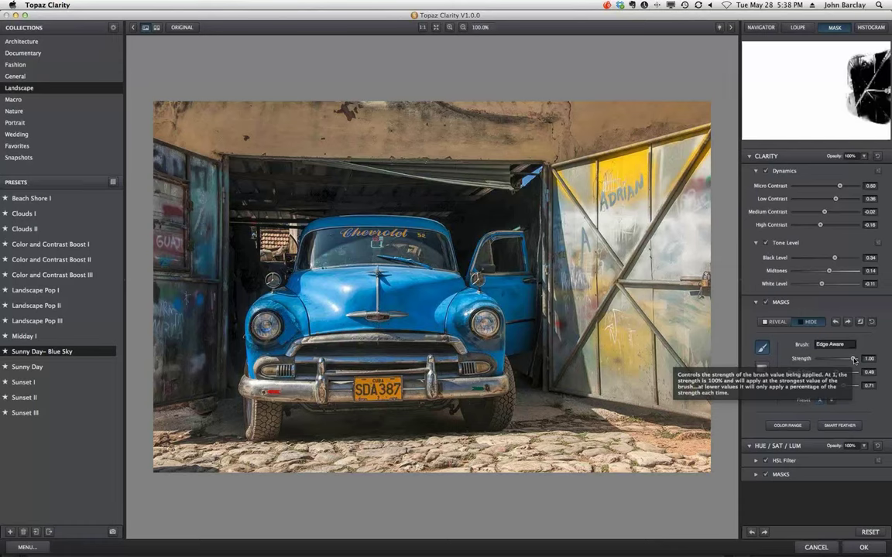
pyautogui.moveTo(853, 360); pyautogui.dragTo(828, 360)
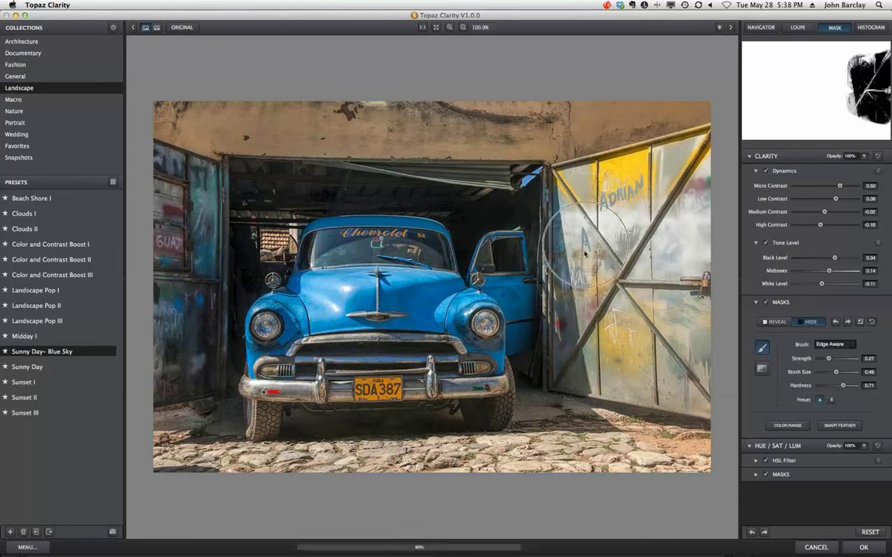
pyautogui.moveTo(579, 313)
pyautogui.mouseDown()
pyautogui.moveTo(564, 255)
pyautogui.moveTo(503, 255)
pyautogui.mouseUp()
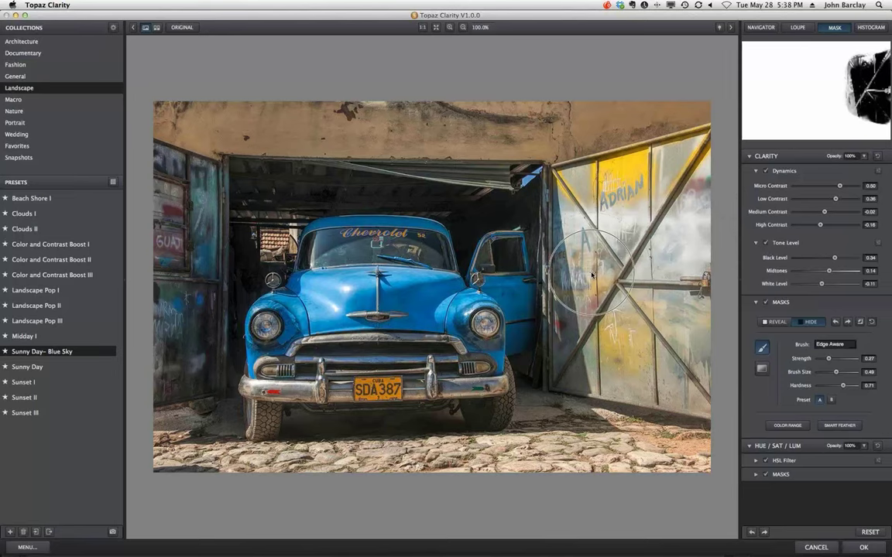
pyautogui.moveTo(591, 271); pyautogui.dragTo(617, 271)
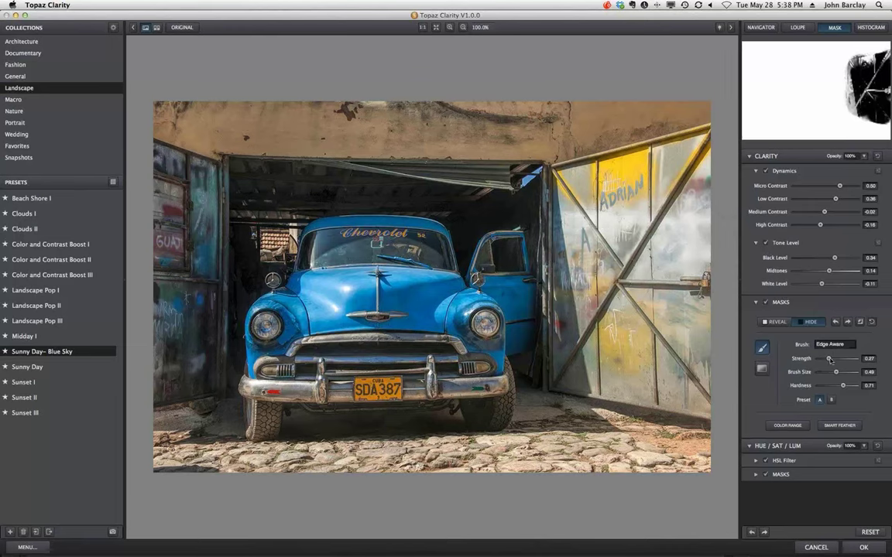
pyautogui.moveTo(828, 358); pyautogui.dragTo(843, 359)
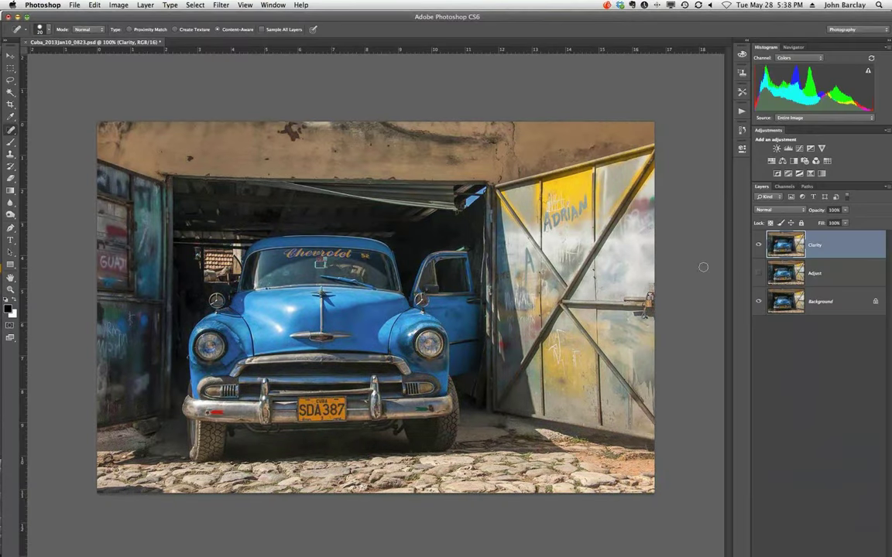
pyautogui.click(758, 246)
pyautogui.click(759, 275)
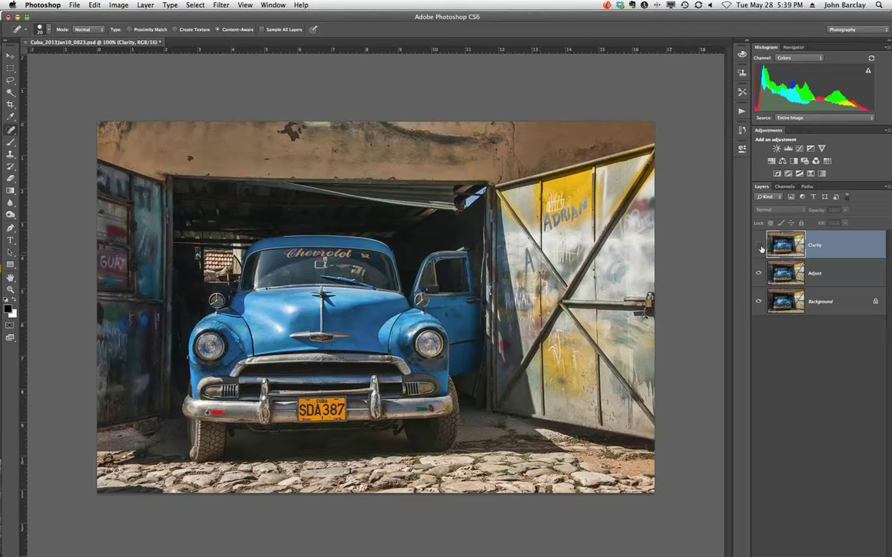
pyautogui.click(758, 274)
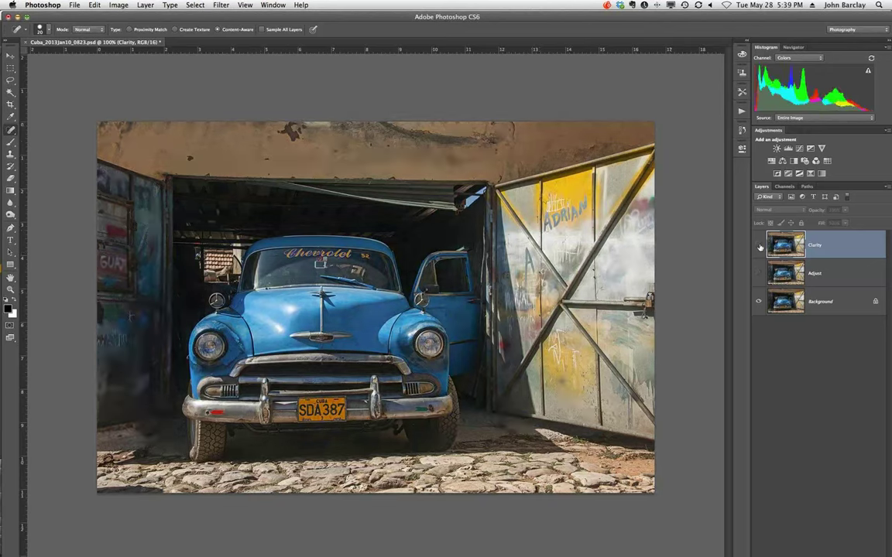
pyautogui.click(760, 246)
pyautogui.click(759, 246)
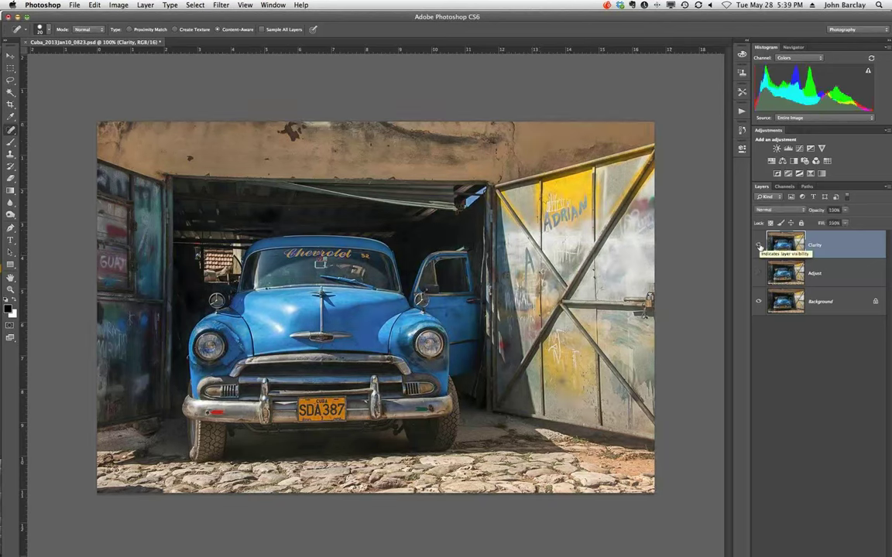
pyautogui.click(759, 246)
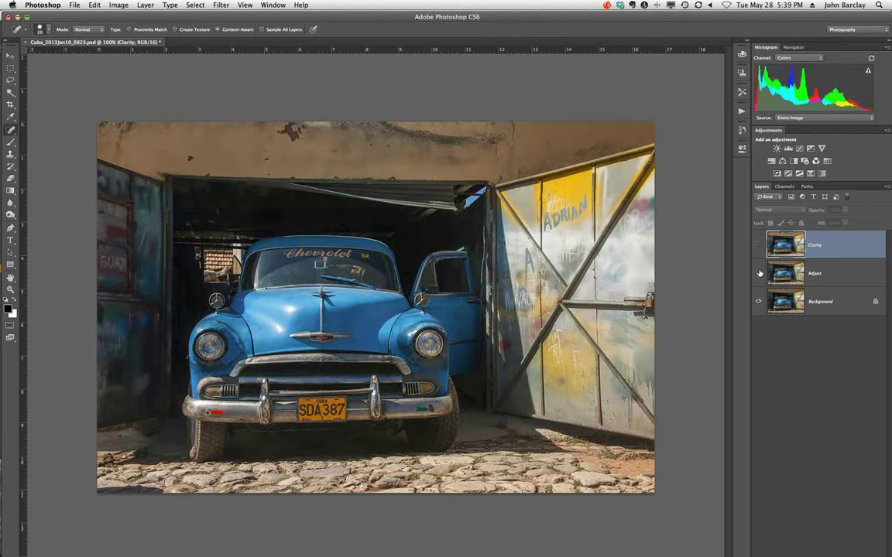
pyautogui.click(759, 273)
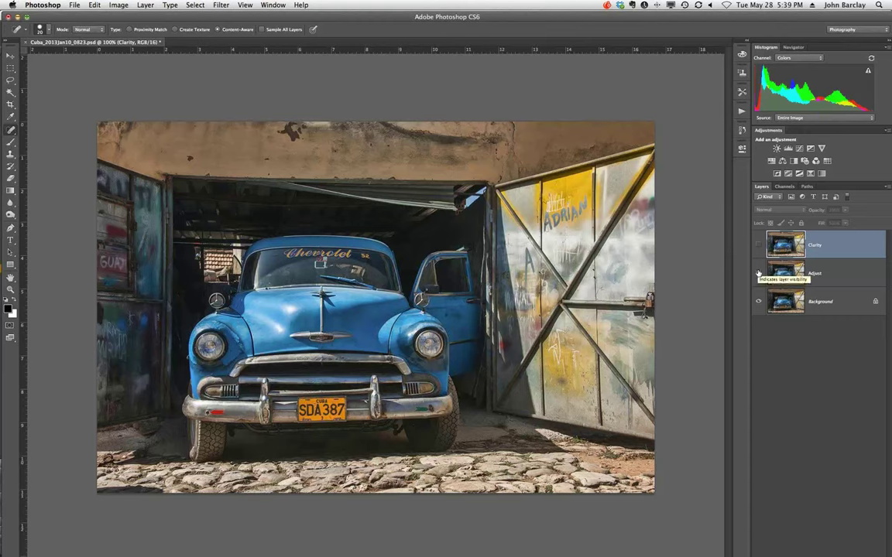
pyautogui.click(759, 245)
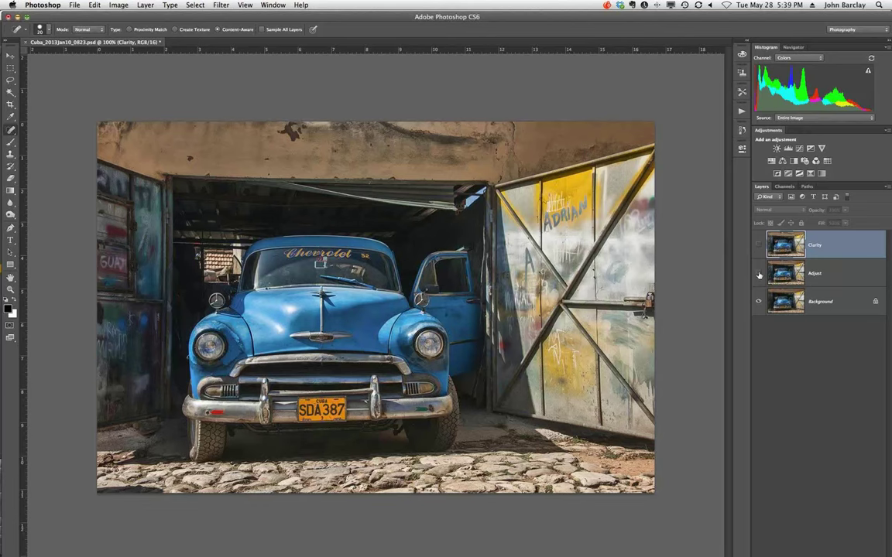
pyautogui.click(759, 245)
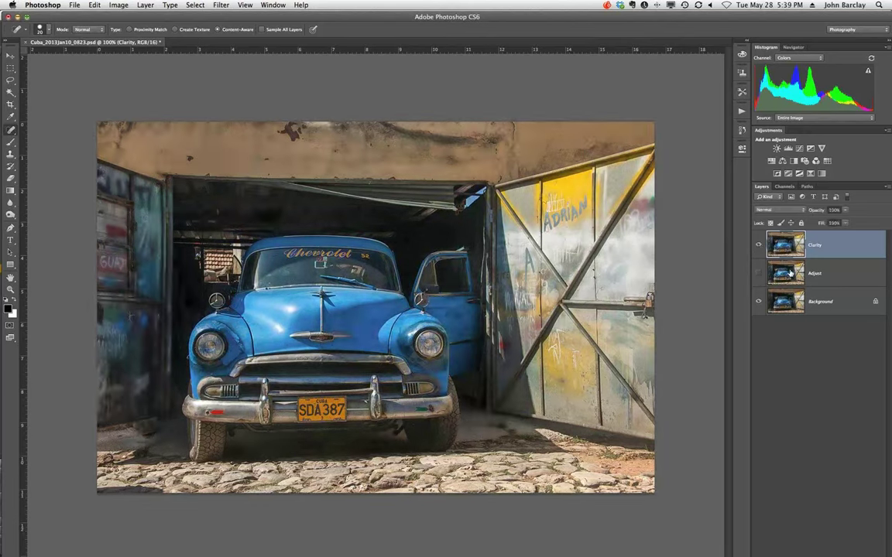
# Move Clarity below Adjust, show Adjust, hide Clarity, then close the Cuba car document
pyautogui.moveTo(813, 246); pyautogui.dragTo(805, 281)
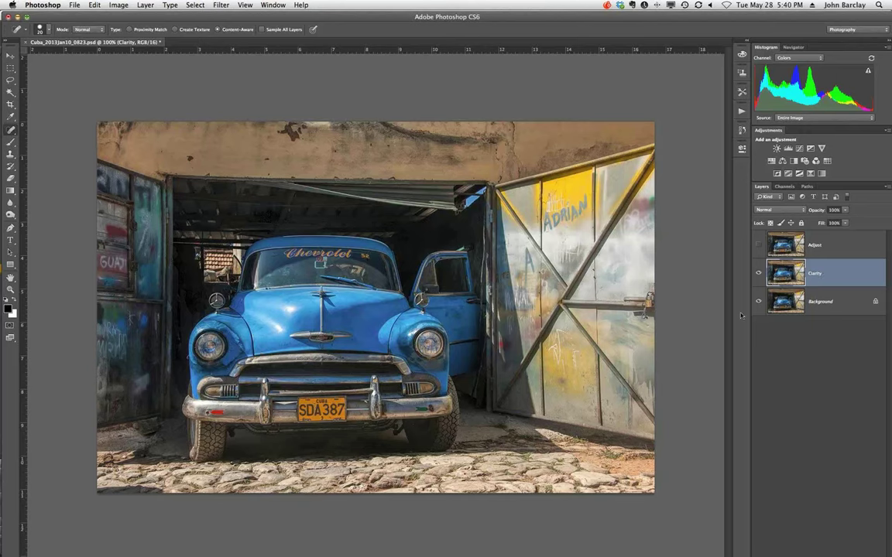
pyautogui.click(759, 245)
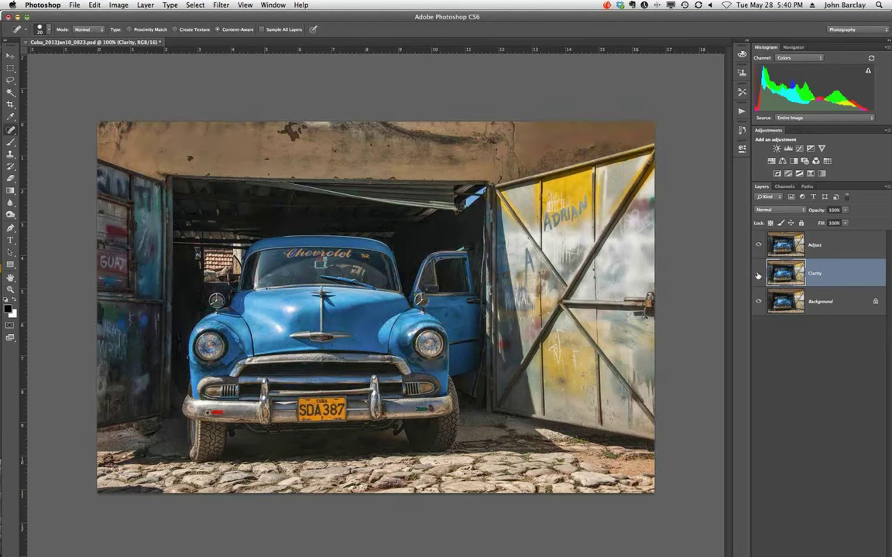
pyautogui.click(759, 274)
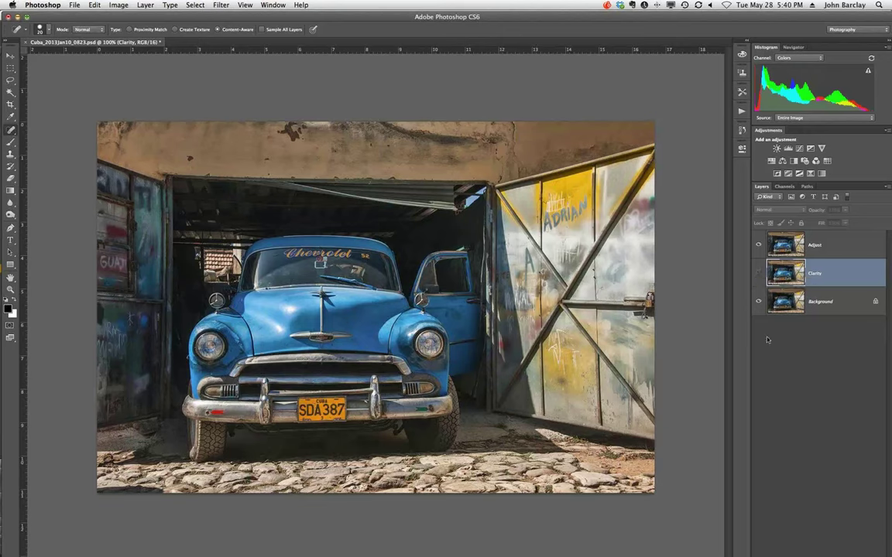
pyautogui.press('super+w')
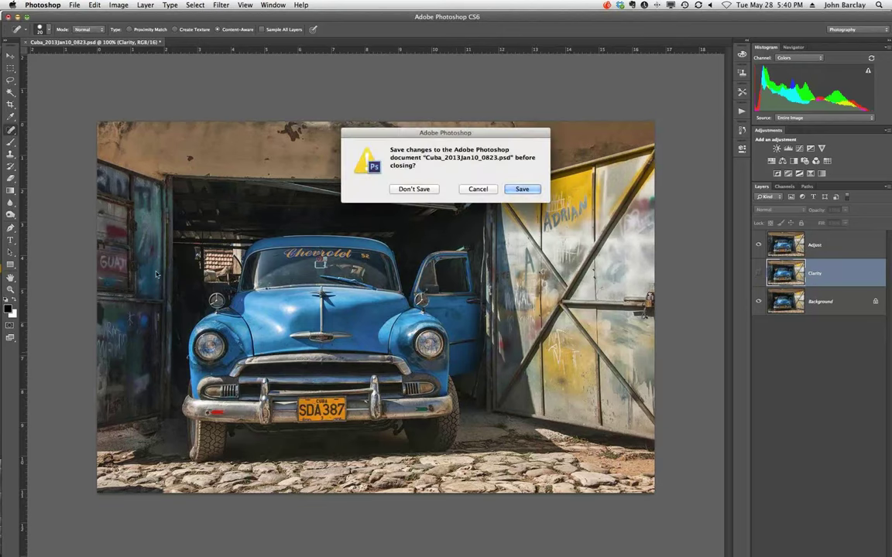
# Discard changes to the car photo and return to Adobe Bridge
pyautogui.click(413, 189)
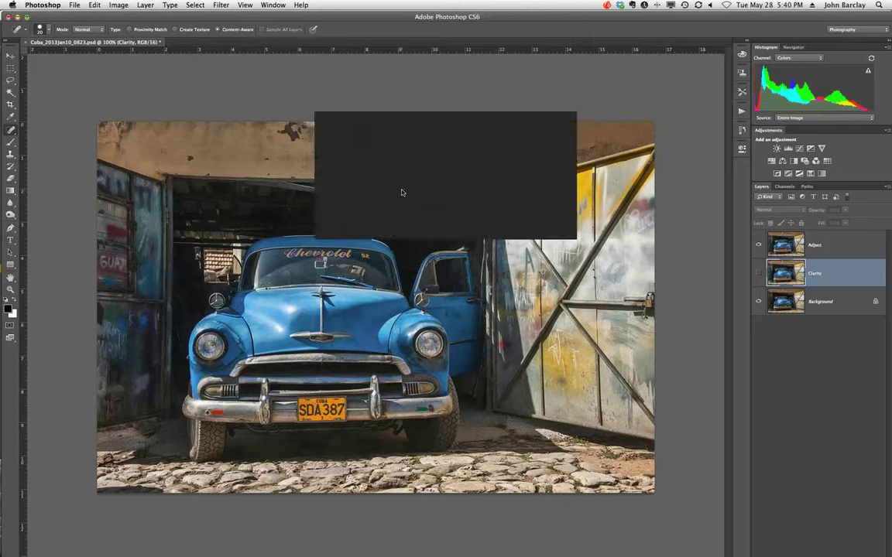
pyautogui.moveTo(346, 550)
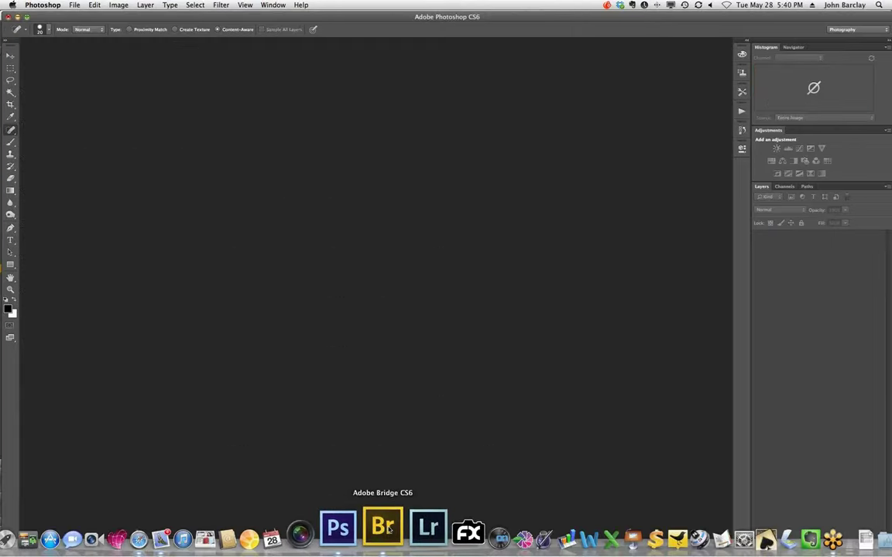
pyautogui.click(389, 529)
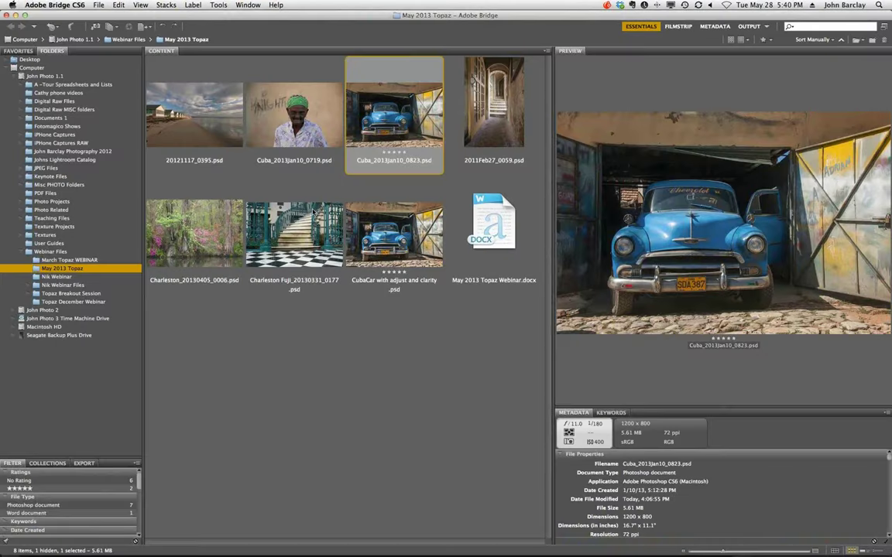
# Open the Charleston azalea swamp photo and launch Topaz Clarity on it
pyautogui.doubleClick(188, 236)
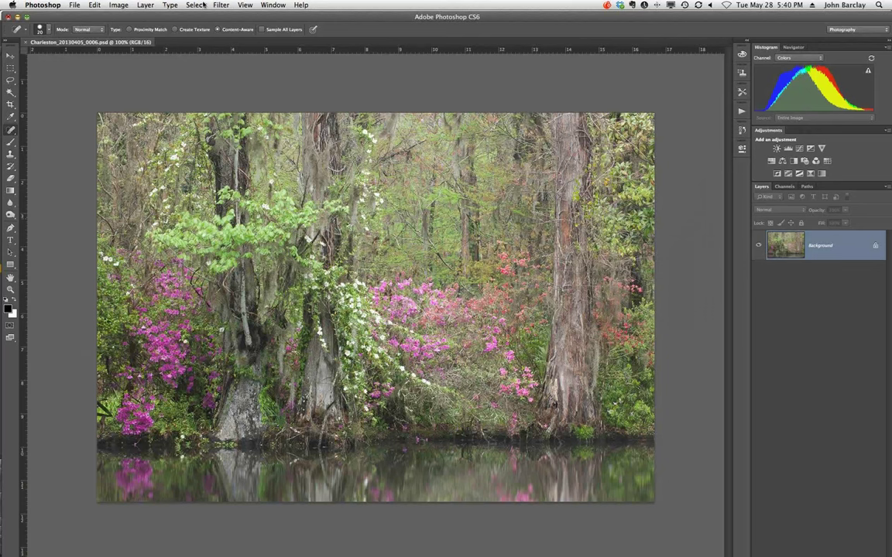
pyautogui.click(221, 6)
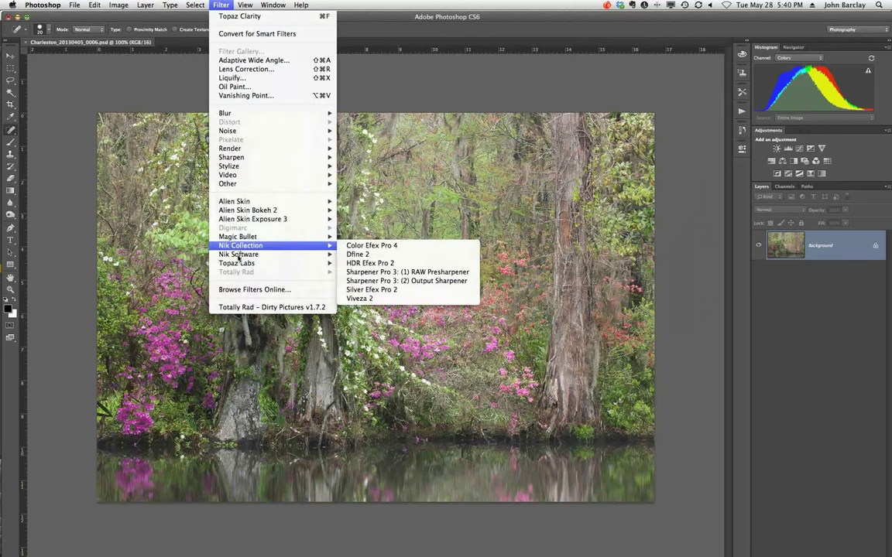
pyautogui.moveTo(238, 263)
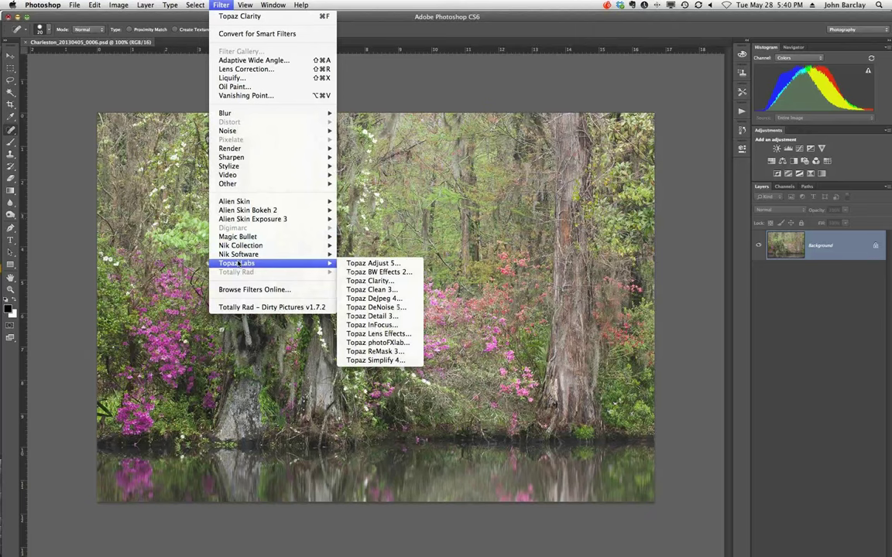
pyautogui.click(377, 282)
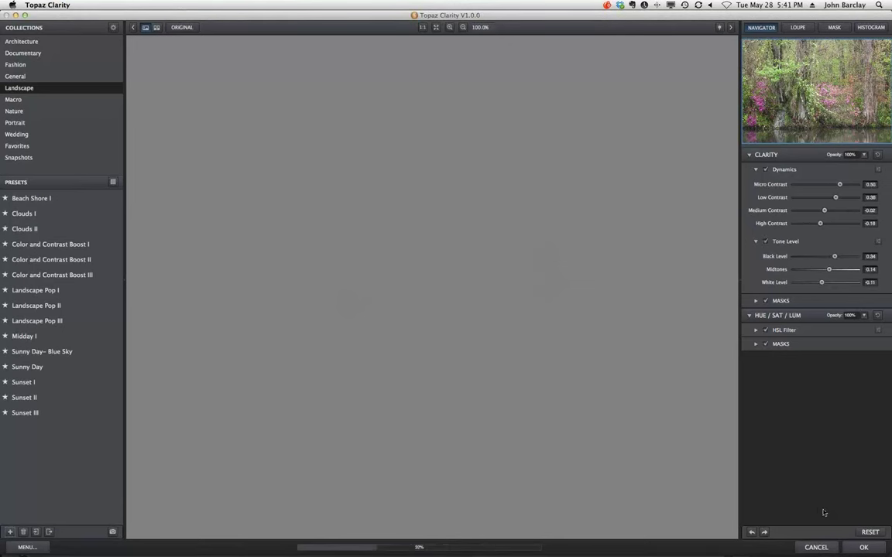
# Reset all Clarity settings to zero, then raise Micro Contrast to about 0.25 and Low Contrast to about 0.13
pyautogui.click(870, 533)
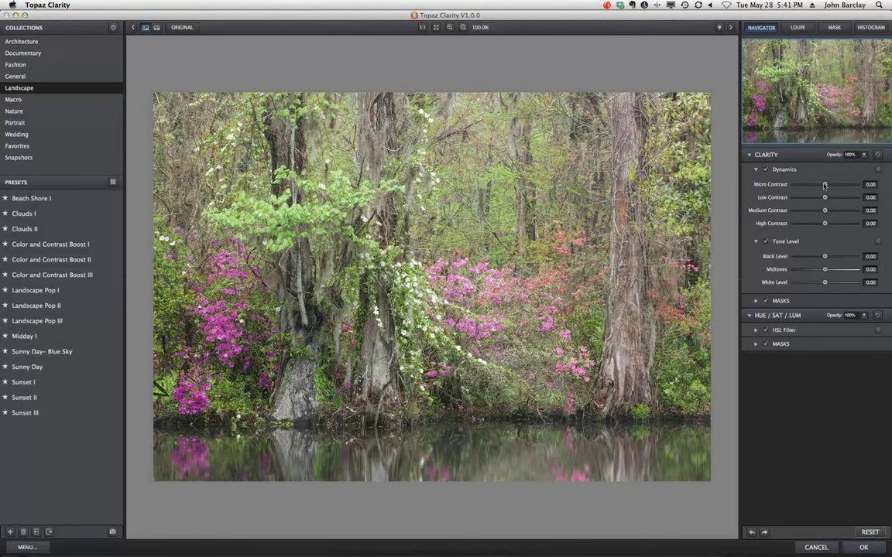
pyautogui.moveTo(824, 184); pyautogui.dragTo(830, 185)
pyautogui.moveTo(830, 185); pyautogui.dragTo(831, 186)
pyautogui.moveTo(825, 199); pyautogui.dragTo(834, 186)
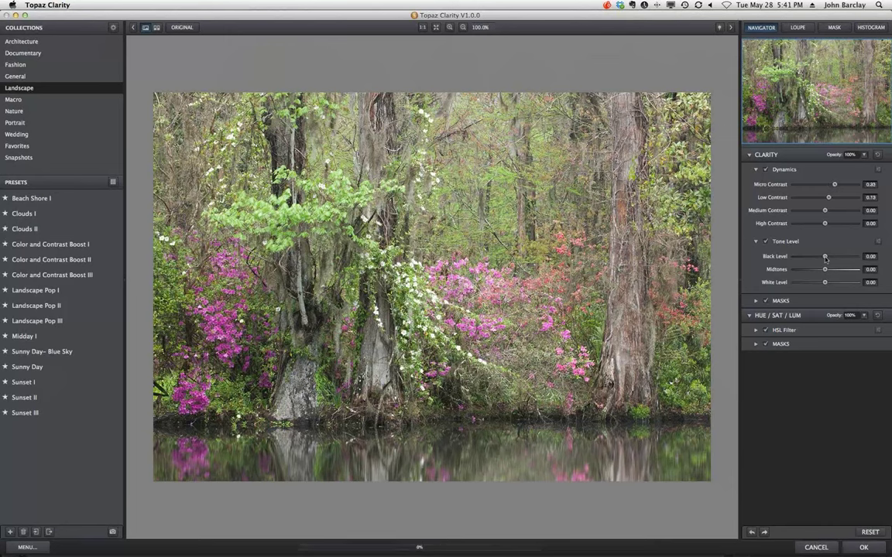
# In the HSL Filter's luminance controls, darken the greens to -0.34
pyautogui.click(755, 330)
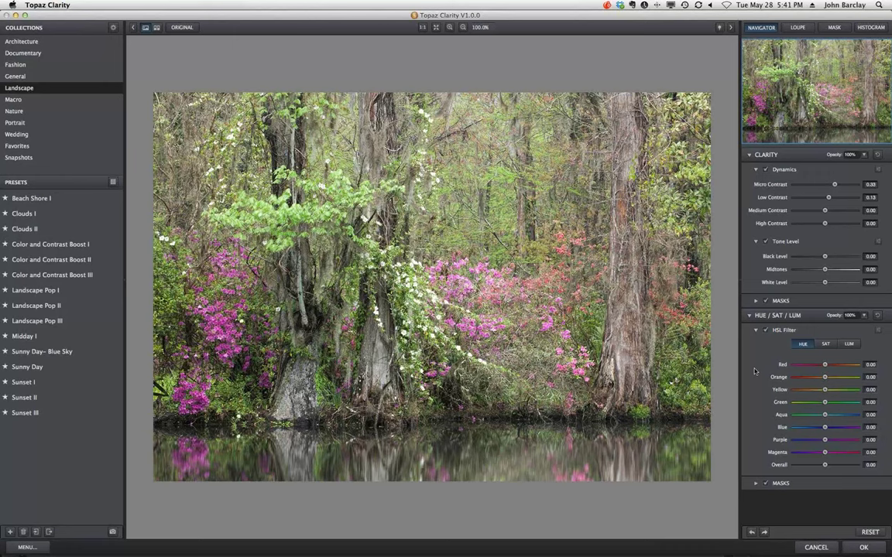
pyautogui.click(848, 345)
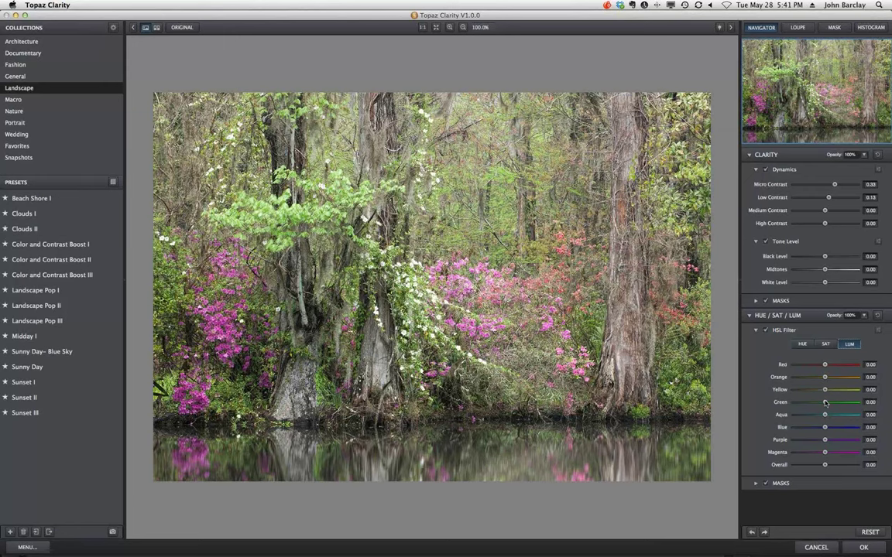
pyautogui.moveTo(825, 402); pyautogui.dragTo(822, 403)
pyautogui.moveTo(818, 404); pyautogui.dragTo(815, 403)
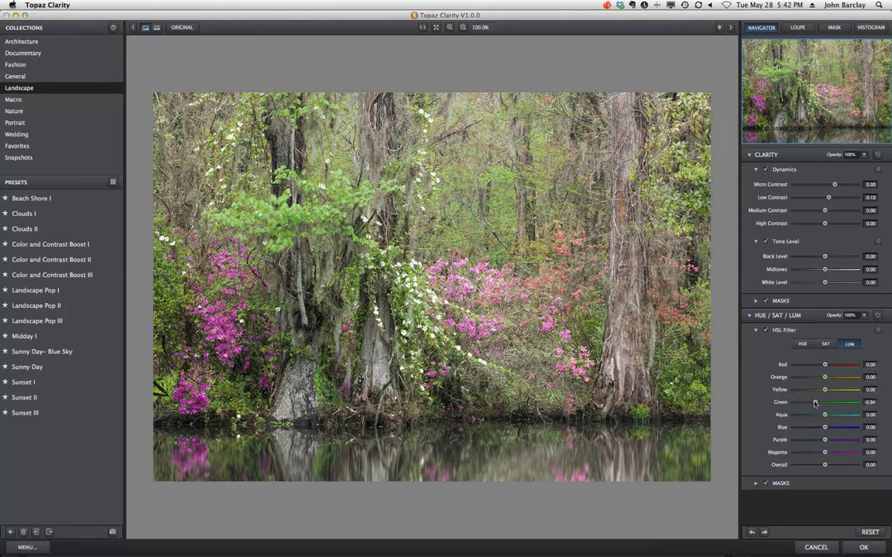
pyautogui.moveTo(815, 403)
pyautogui.mouseDown()
pyautogui.moveTo(825, 405)
pyautogui.moveTo(808, 405)
pyautogui.mouseUp()
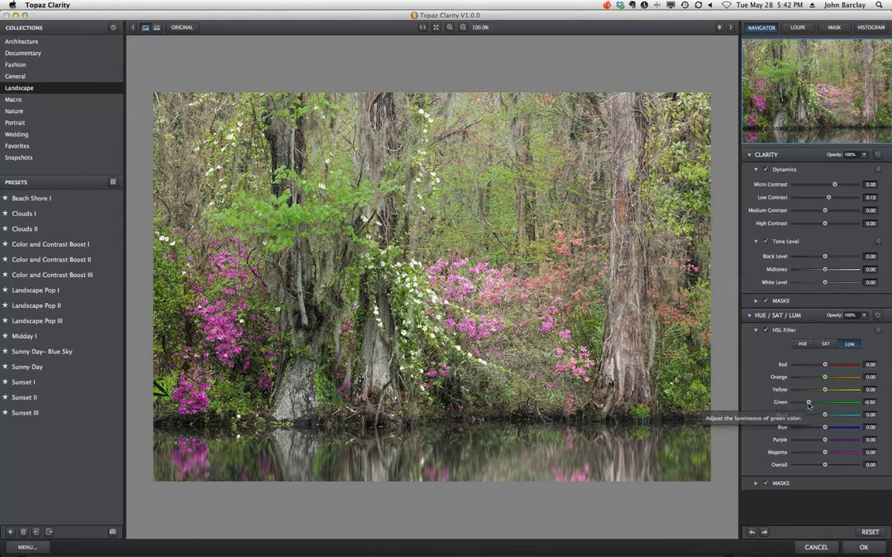
pyautogui.moveTo(808, 405); pyautogui.dragTo(814, 404)
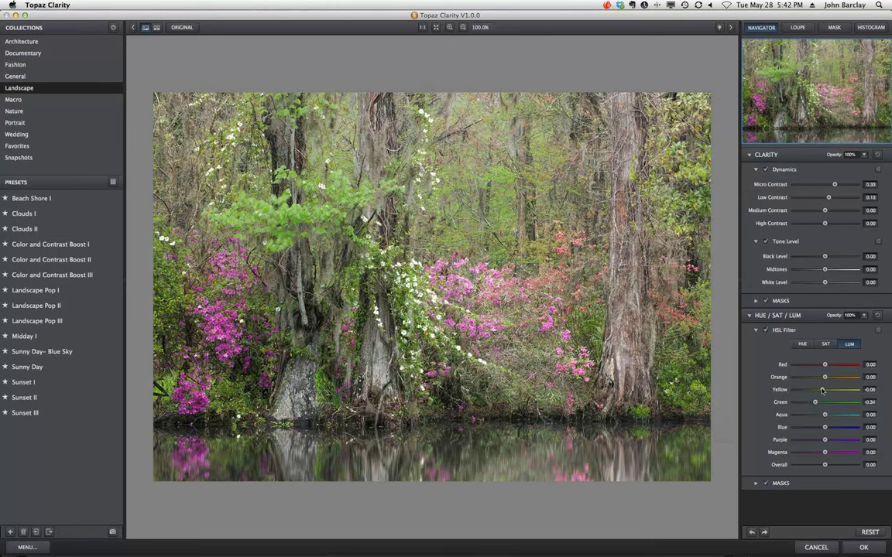
# Lower Yellow, Purple and Magenta luminance to -0.12, -0.33 and -0.23, and raise Red to 0.22
pyautogui.moveTo(822, 390); pyautogui.dragTo(820, 391)
pyautogui.moveTo(825, 442)
pyautogui.mouseDown()
pyautogui.moveTo(815, 443)
pyautogui.moveTo(819, 453)
pyautogui.mouseUp()
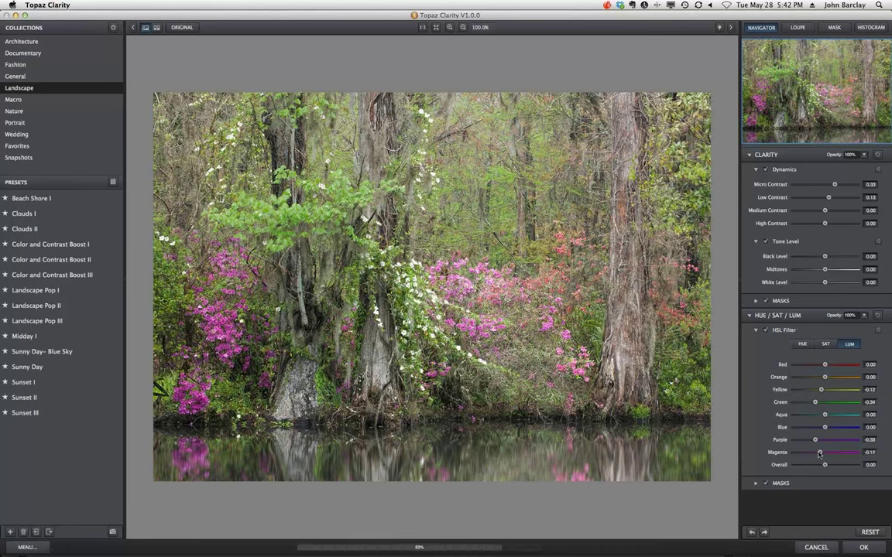
pyautogui.moveTo(819, 453); pyautogui.dragTo(818, 453)
pyautogui.moveTo(825, 364); pyautogui.dragTo(814, 366)
pyautogui.click(825, 344)
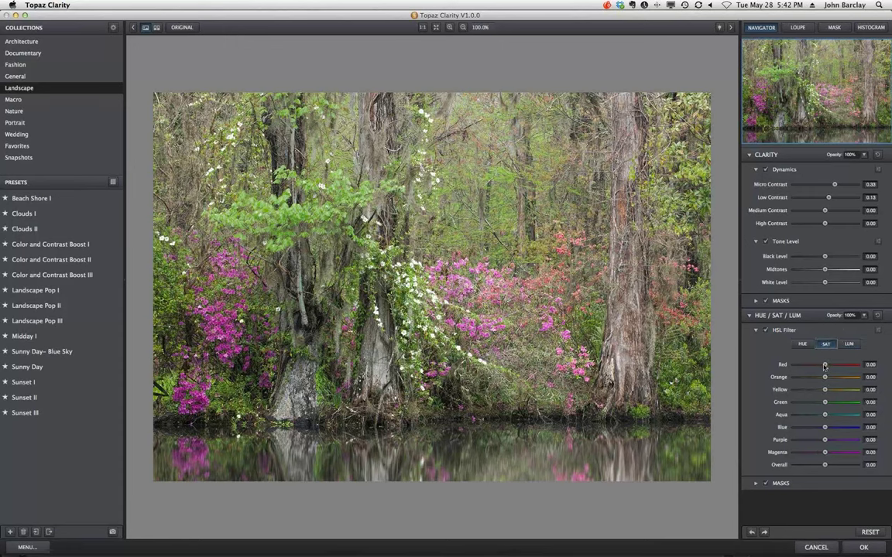
# Set HSL saturation to Purple 0.08 and Magenta 0.09, leaving other colours at 0.00
pyautogui.click(824, 366)
pyautogui.moveTo(823, 367); pyautogui.dragTo(827, 366)
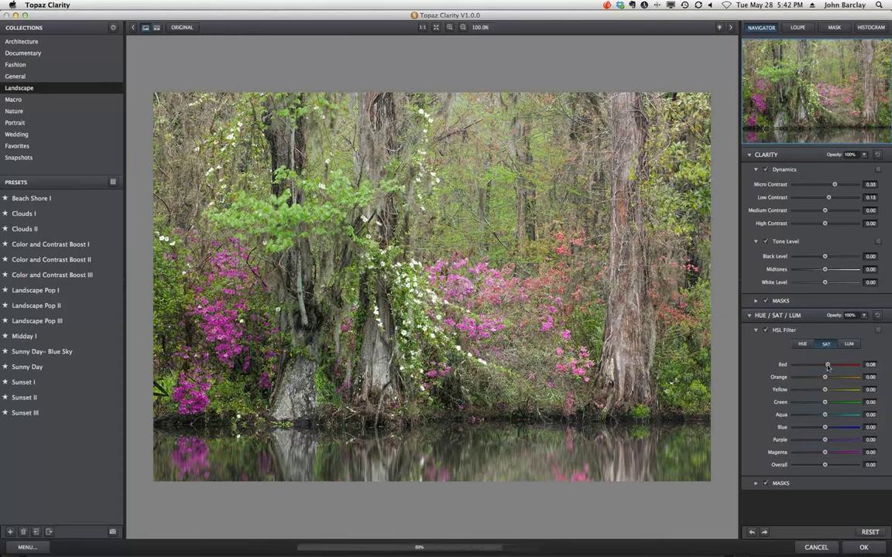
pyautogui.click(825, 440)
pyautogui.moveTo(826, 441); pyautogui.dragTo(829, 452)
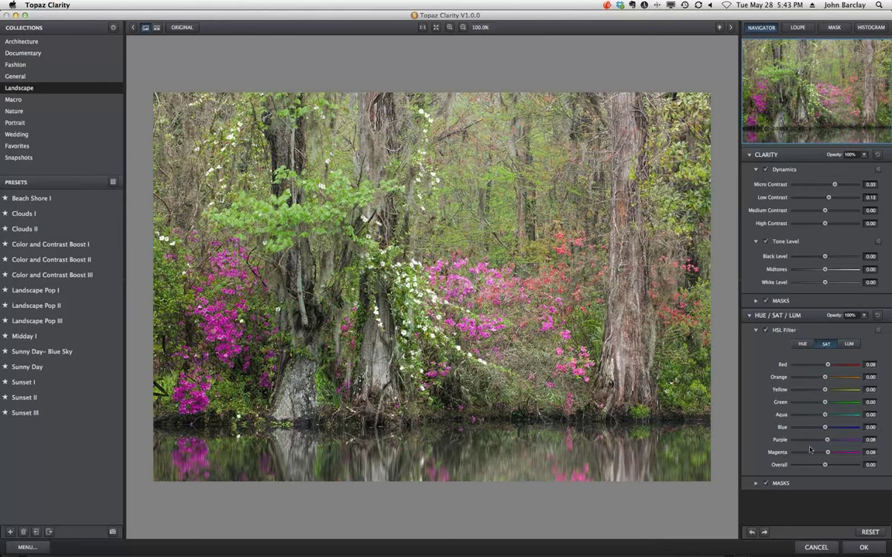
# Apply the Clarity adjustments and close the swamp photo without saving
pyautogui.click(838, 547)
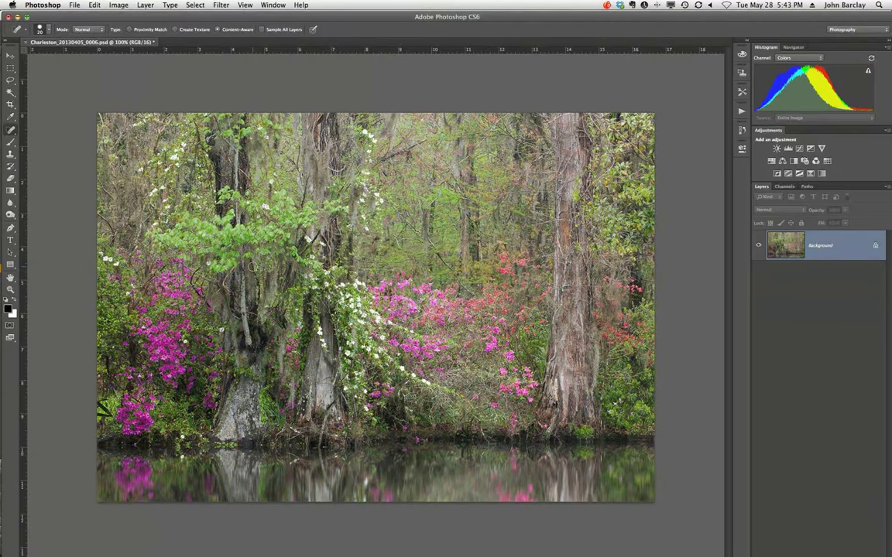
pyautogui.press('super+w')
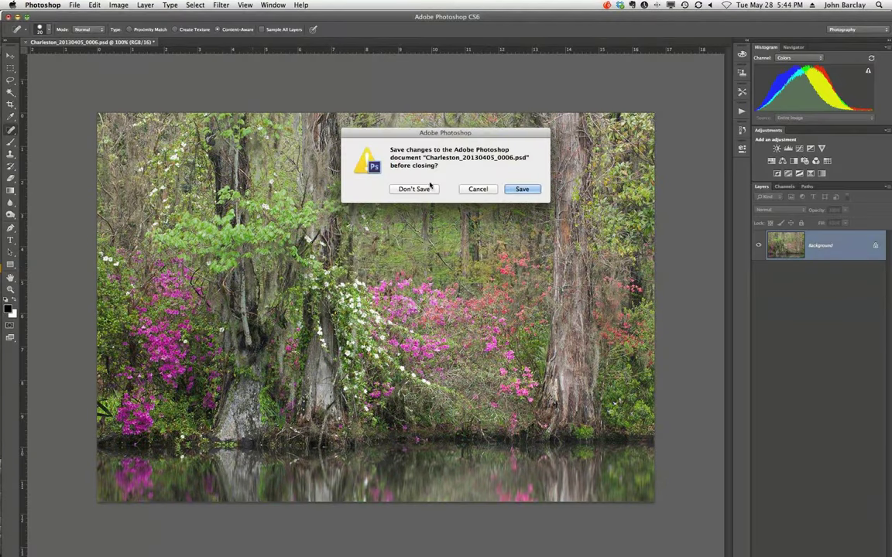
pyautogui.click(409, 192)
# In Adobe Bridge, select the Charleston Fuji_20130331_0177.psd staircase photo
pyautogui.moveTo(429, 554)
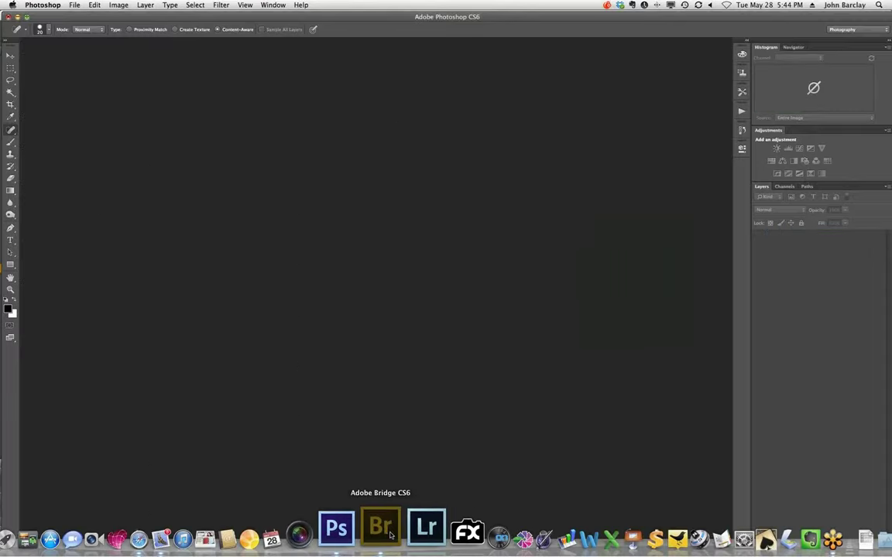
pyautogui.click(391, 535)
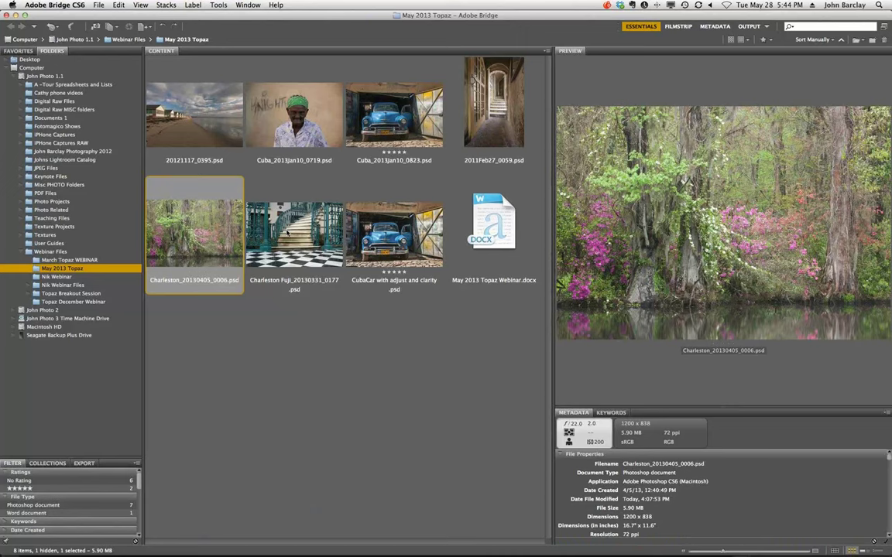
pyautogui.click(287, 232)
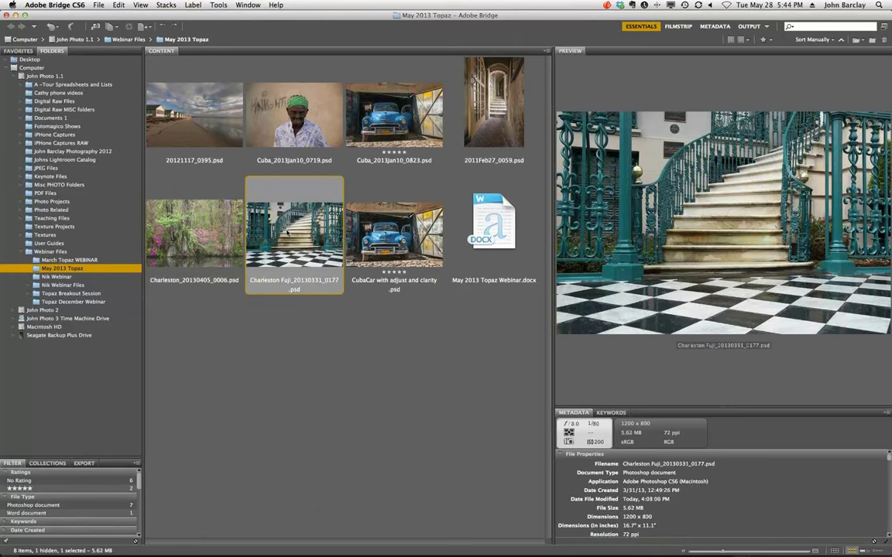
# Open the staircase photo in Photoshop, close it again, and launch photoFXlab
pyautogui.doubleClick(287, 233)
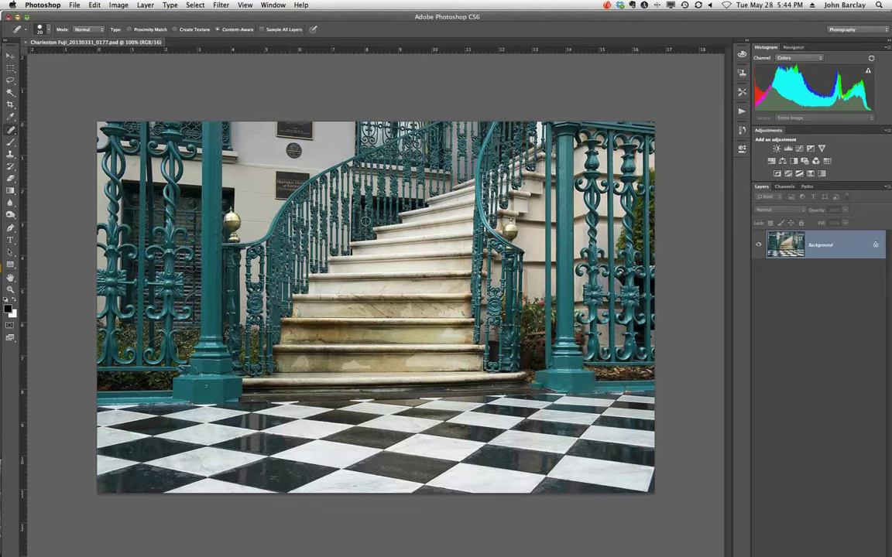
pyautogui.press('super+w')
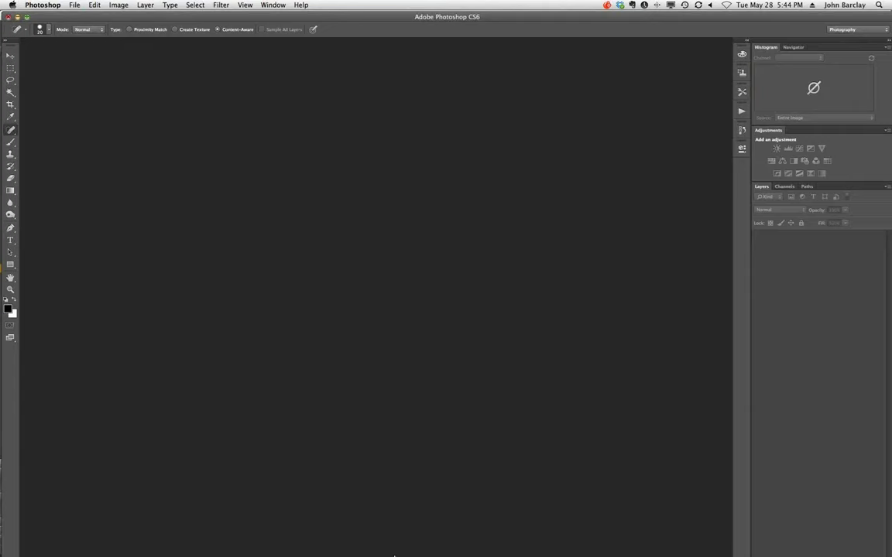
pyautogui.moveTo(394, 551)
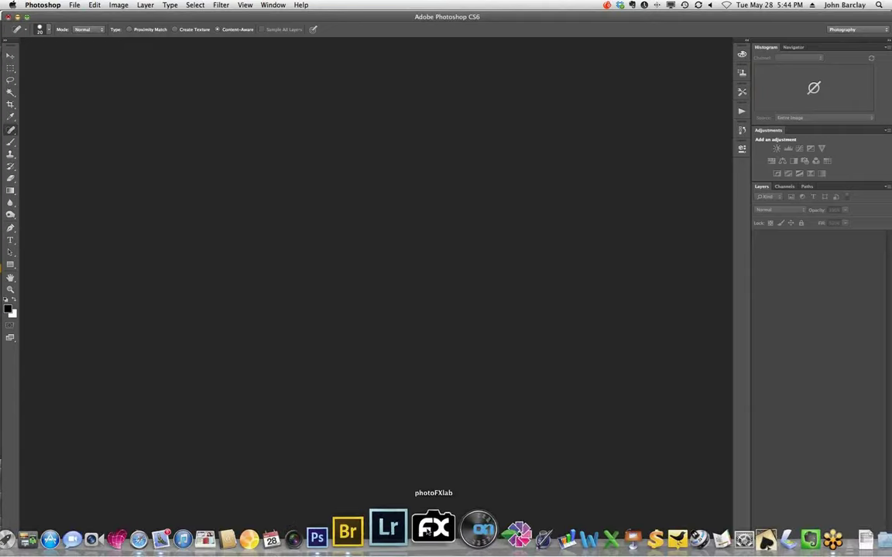
pyautogui.click(426, 531)
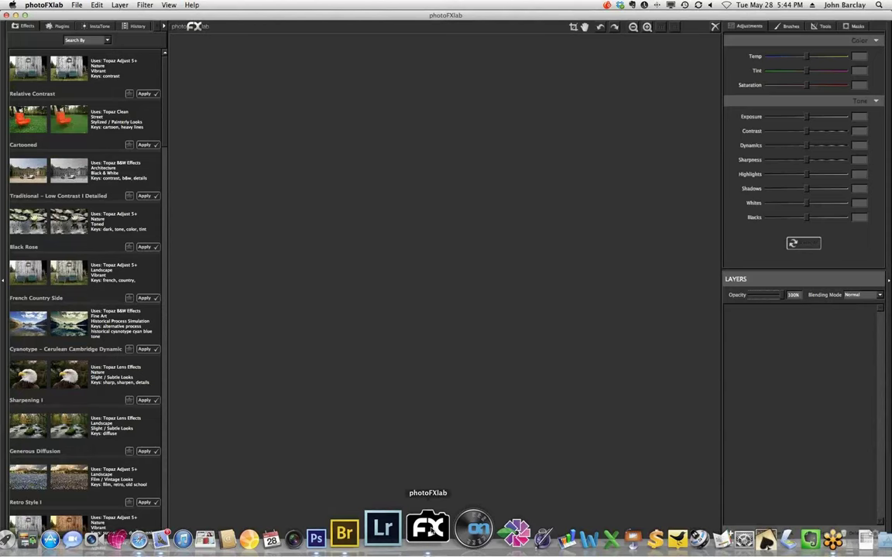
# Reposition the Bridge window and bring photoFXlab forward with the staircase photo loaded
pyautogui.click(389, 531)
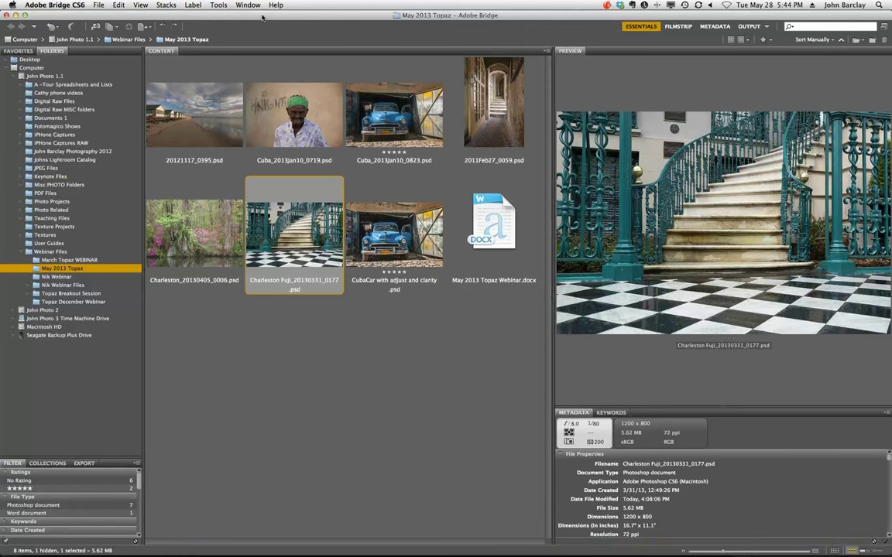
pyautogui.moveTo(263, 17); pyautogui.dragTo(268, 188)
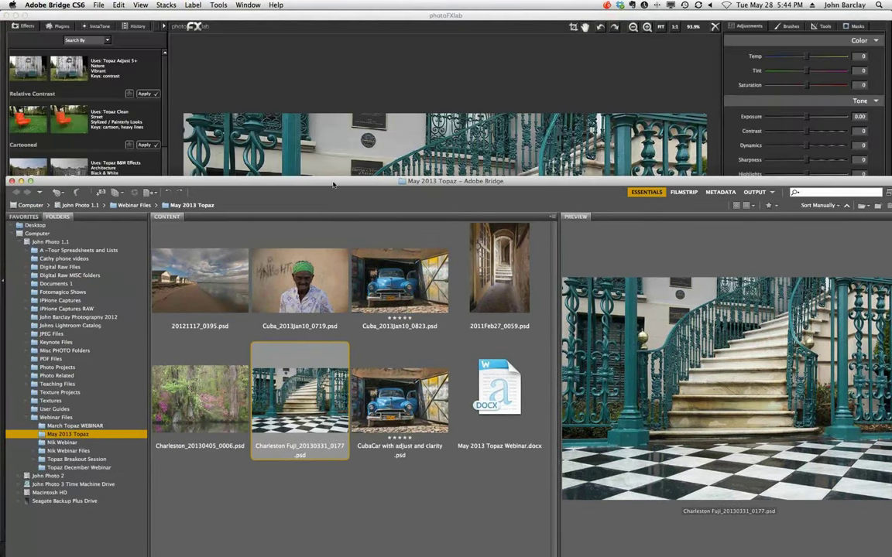
pyautogui.moveTo(333, 185); pyautogui.dragTo(333, 62)
pyautogui.press('super+Tab')
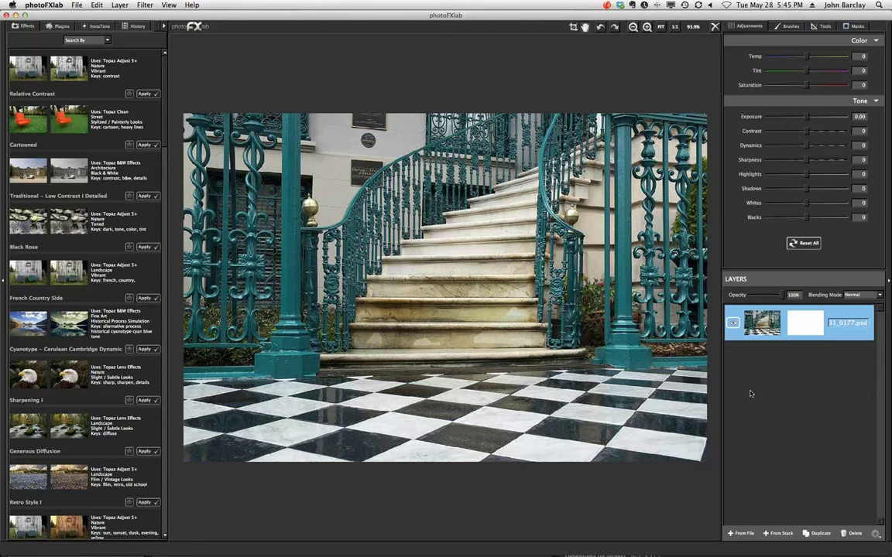
# Duplicate the staircase photo layer and show the list of Topaz plugins
pyautogui.press('super+j')
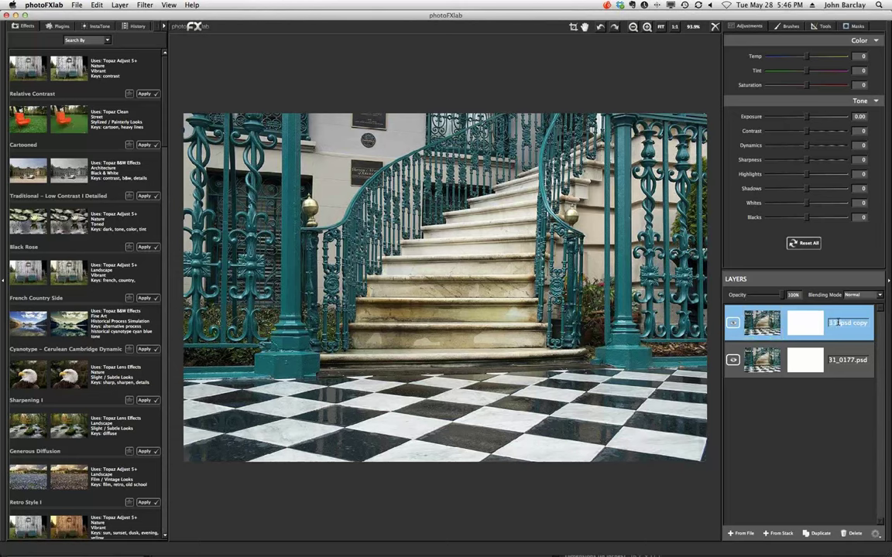
pyautogui.moveTo(838, 323); pyautogui.dragTo(862, 323)
pyautogui.moveTo(858, 323); pyautogui.dragTo(829, 322)
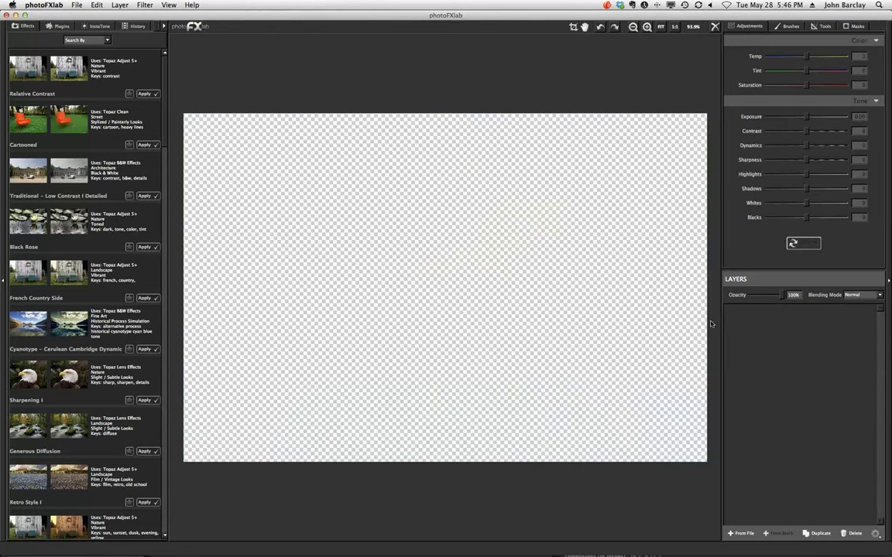
pyautogui.press('super+z')
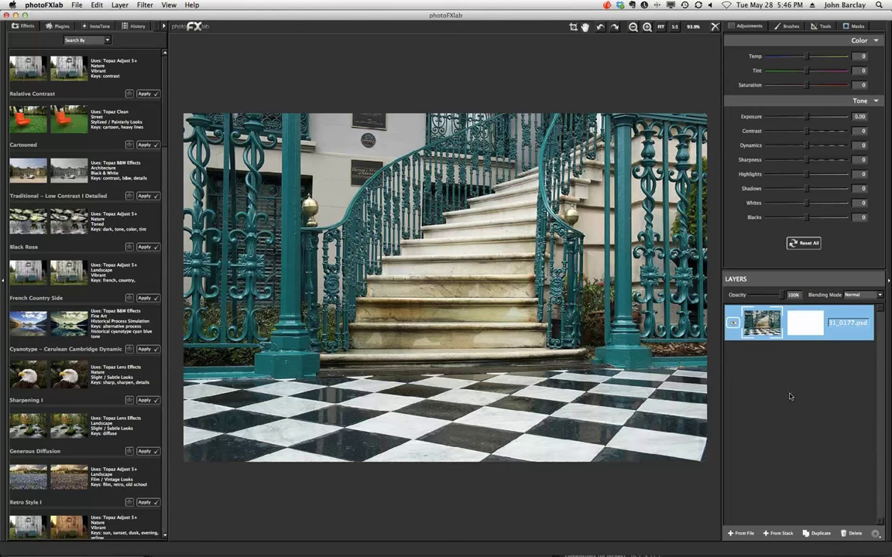
pyautogui.press('super+shift+z')
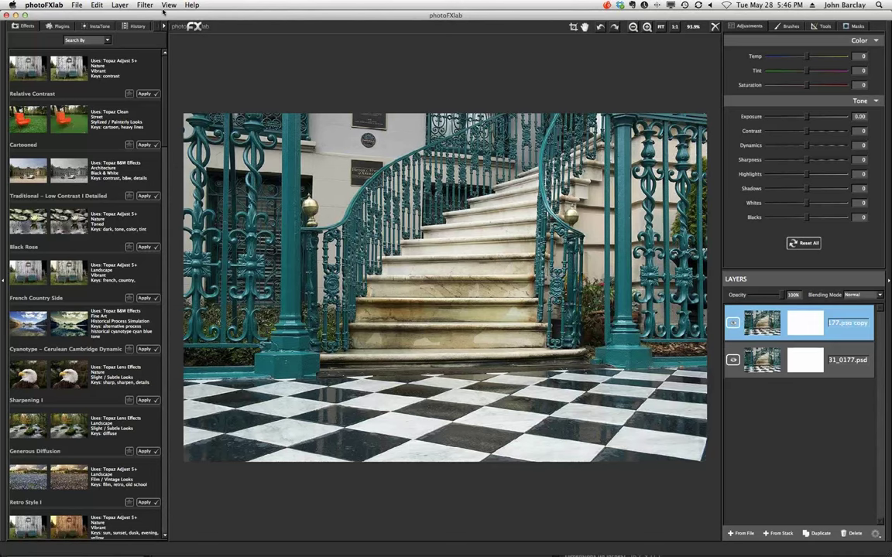
pyautogui.click(60, 26)
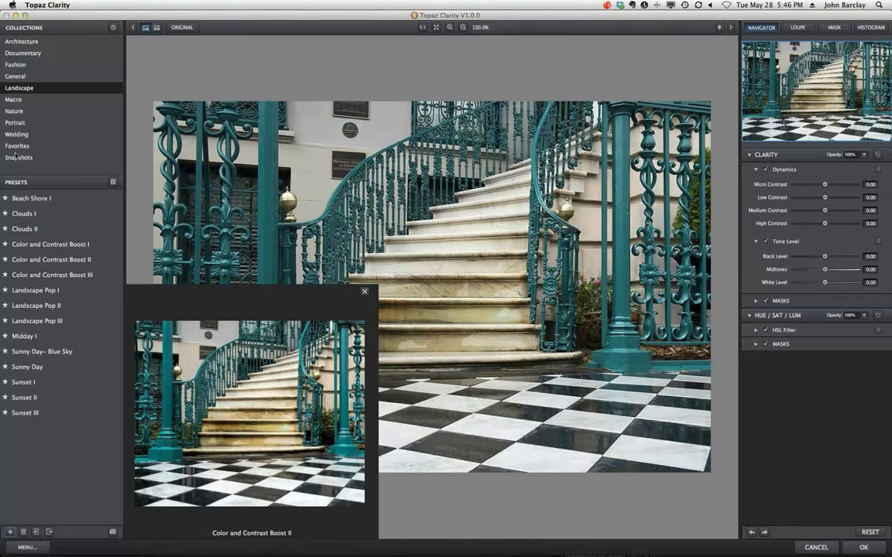
# Apply Clarity's General 'Micro Color Boost I' preset (Micro Contrast 0.30, Black 0.10, White -0.20) to the copy
pyautogui.press('Up')
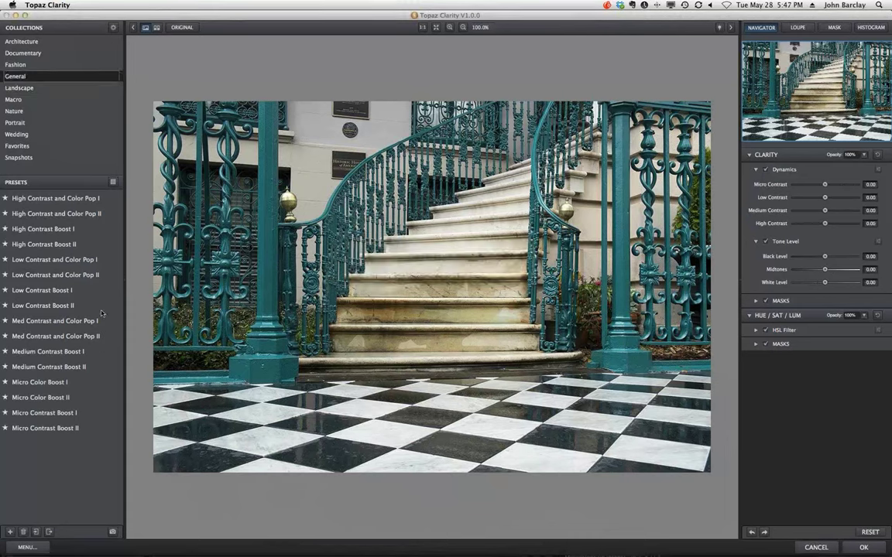
pyautogui.moveTo(54, 325)
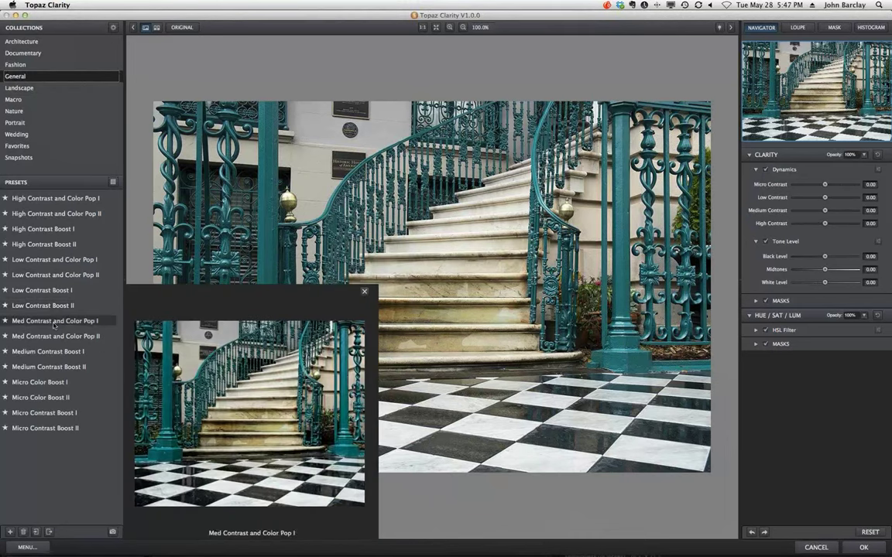
pyautogui.click(40, 382)
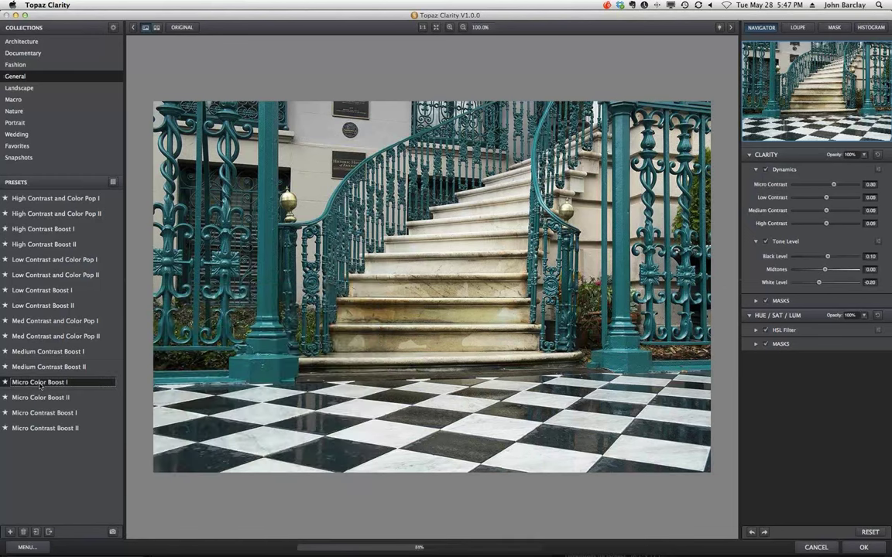
pyautogui.click(316, 451)
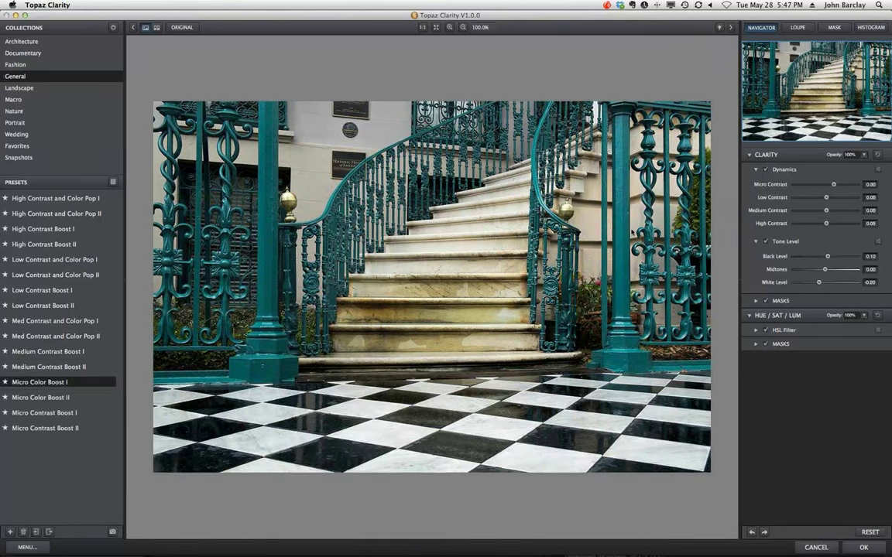
pyautogui.click(631, 233)
pyautogui.click(631, 232)
pyautogui.click(855, 544)
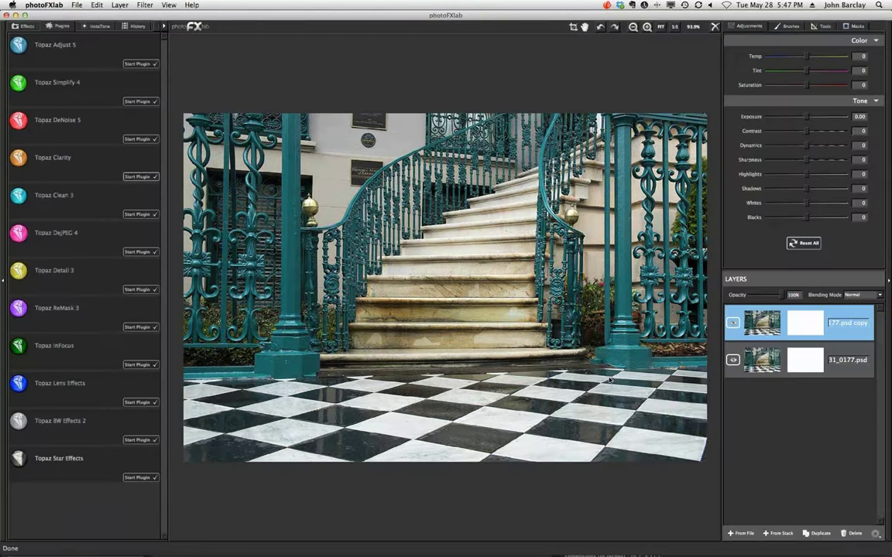
# Toggle the enhanced copy layer's visibility to compare it with the original
pyautogui.click(733, 324)
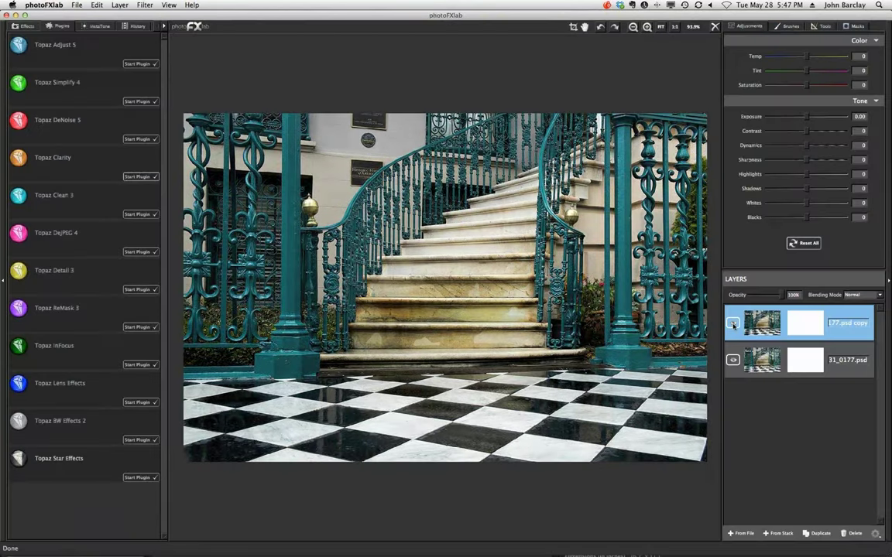
pyautogui.click(733, 324)
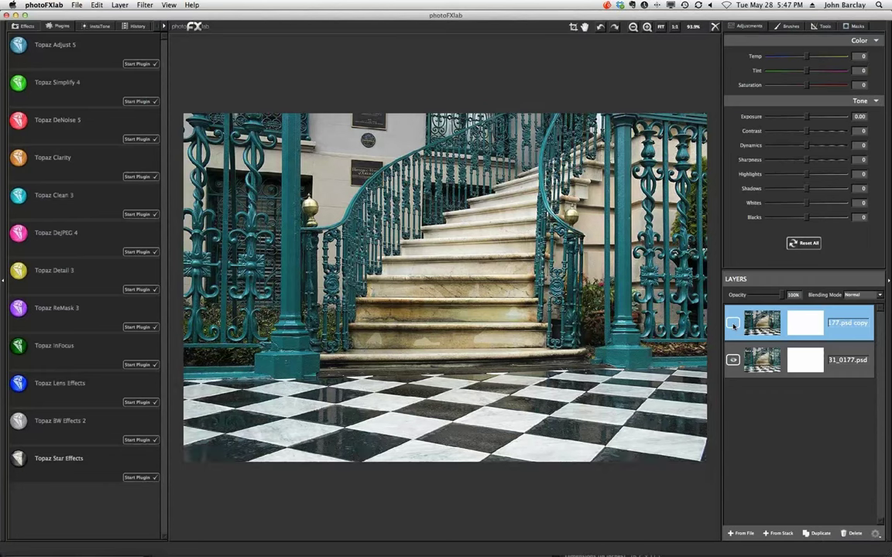
pyautogui.click(733, 324)
pyautogui.click(733, 324)
pyautogui.click(733, 324)
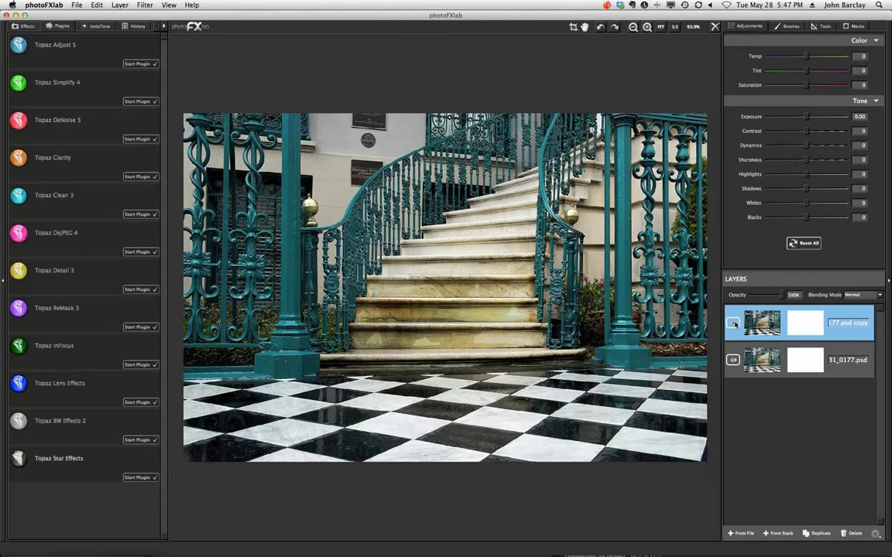
# Try the copy's opacity and blend modes, keep Normal, and add a merged Stamp layer on top
pyautogui.moveTo(787, 295)
pyautogui.mouseDown()
pyautogui.moveTo(761, 303)
pyautogui.moveTo(781, 297)
pyautogui.mouseUp()
pyautogui.click(863, 295)
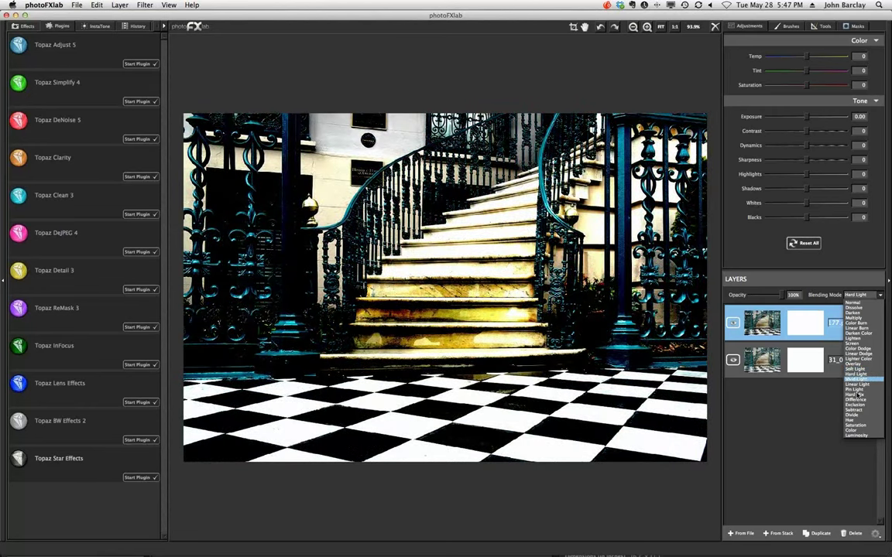
pyautogui.press('Escape')
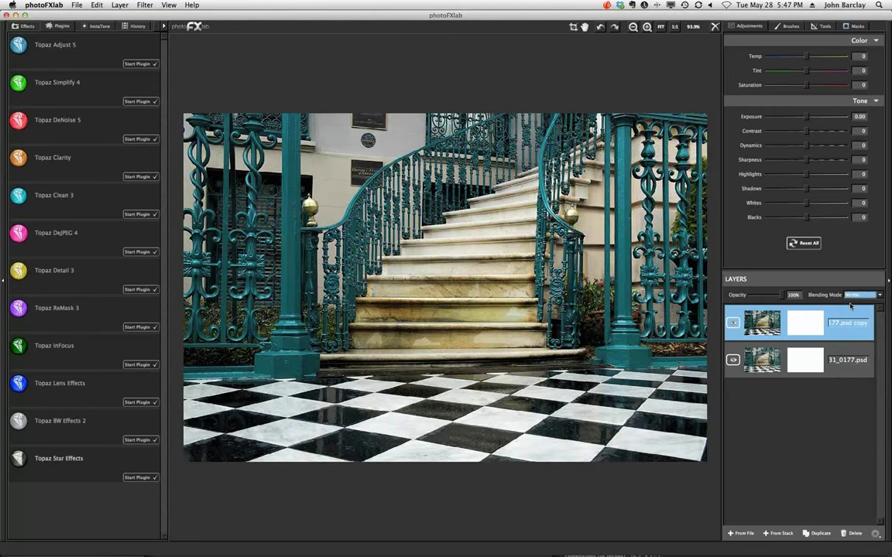
pyautogui.click(812, 327)
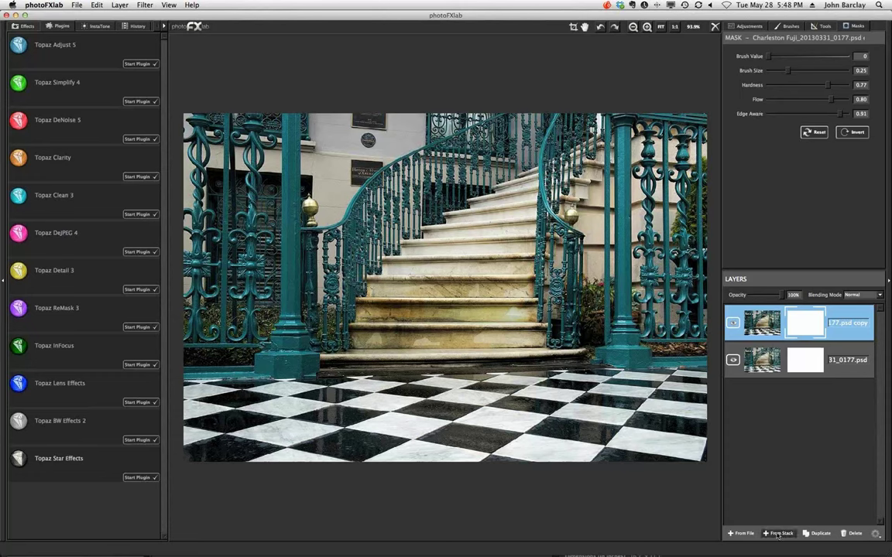
pyautogui.click(777, 534)
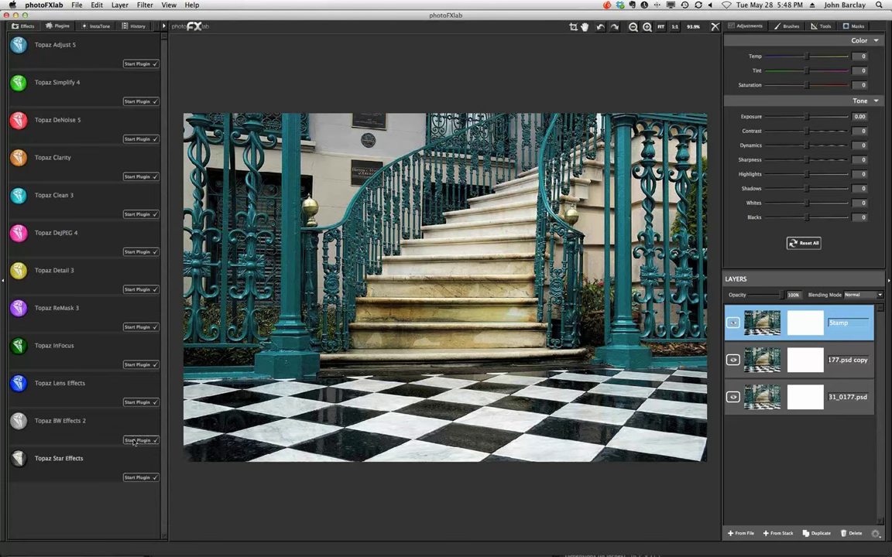
# Apply Topaz B&W Effects 2's Platinum Collection preset to the Stamp layer, then select its mask
pyautogui.click(135, 440)
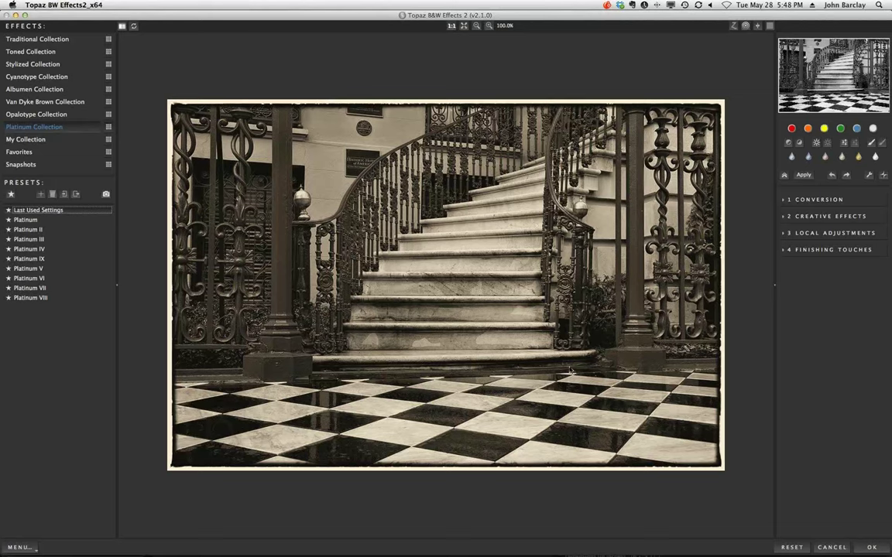
pyautogui.click(871, 548)
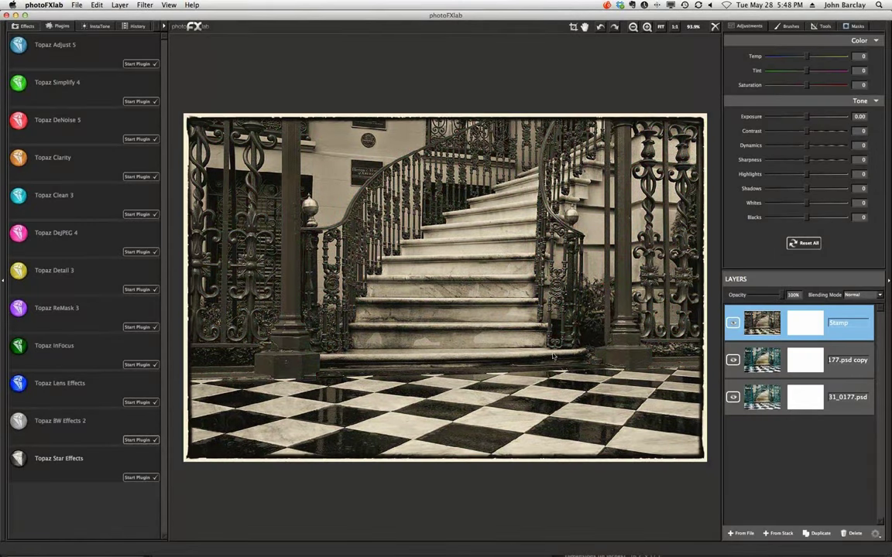
pyautogui.click(793, 324)
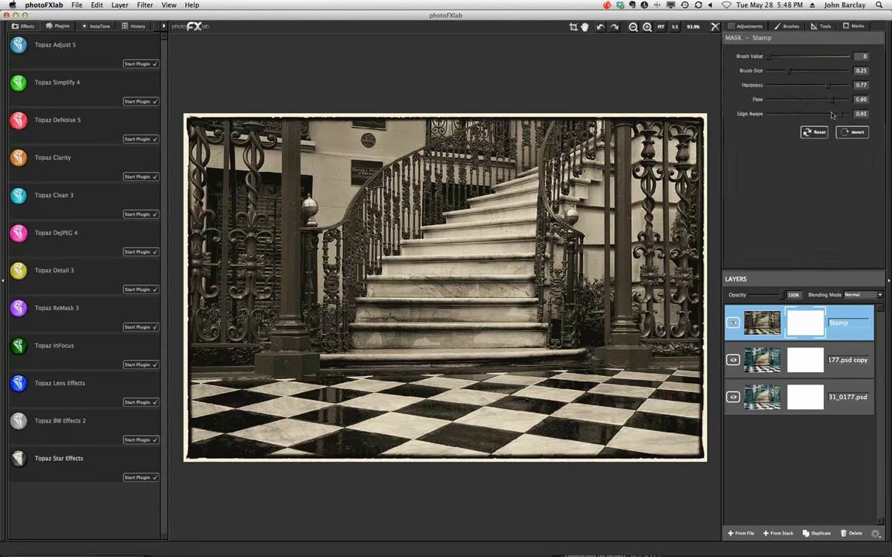
# Set the mask brush to Edge Aware 0.88 and Brush Size 0.15 on the Stamp layer's mask
pyautogui.moveTo(766, 114); pyautogui.dragTo(836, 114)
pyautogui.moveTo(787, 72); pyautogui.dragTo(781, 75)
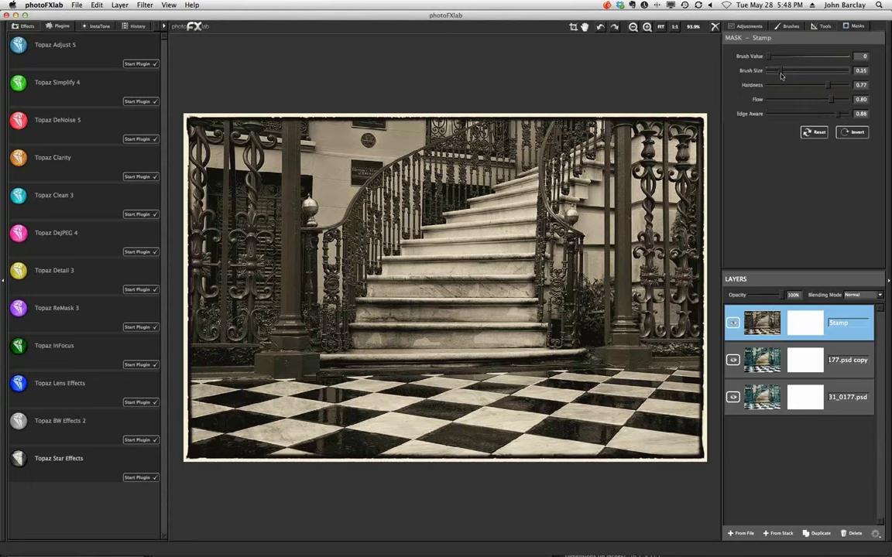
pyautogui.click(795, 313)
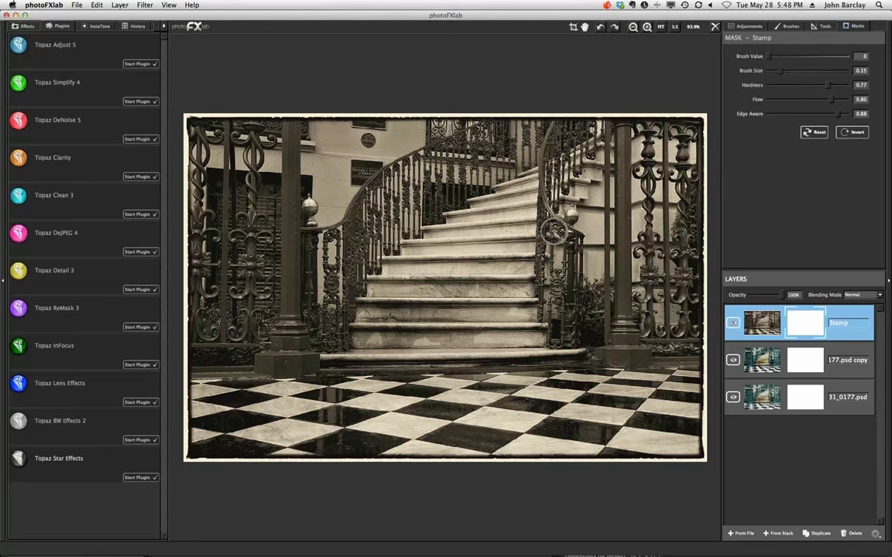
# Paint the right pillar from base to top to bring back its teal colour, then close the photo
pyautogui.moveTo(620, 225)
pyautogui.mouseDown()
pyautogui.moveTo(622, 133)
pyautogui.moveTo(621, 284)
pyautogui.moveTo(637, 355)
pyautogui.moveTo(623, 355)
pyautogui.mouseUp()
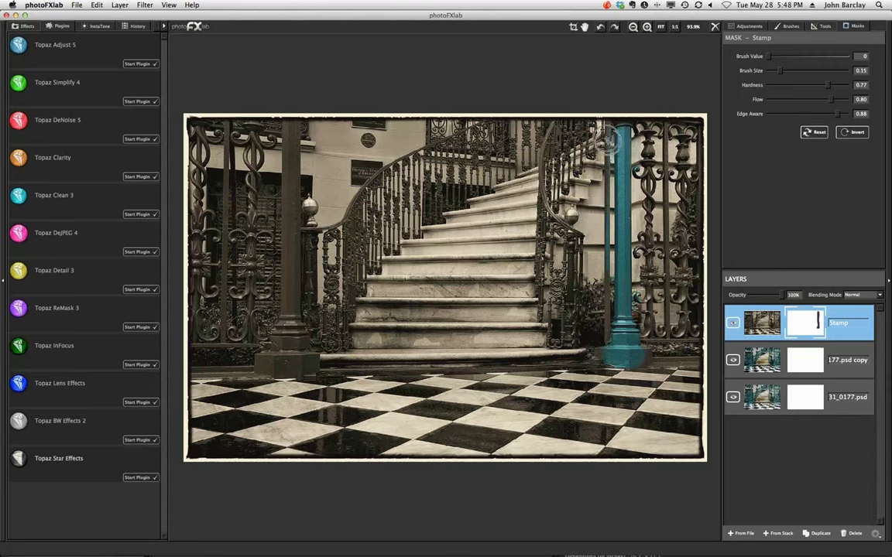
pyautogui.moveTo(607, 122); pyautogui.dragTo(606, 296)
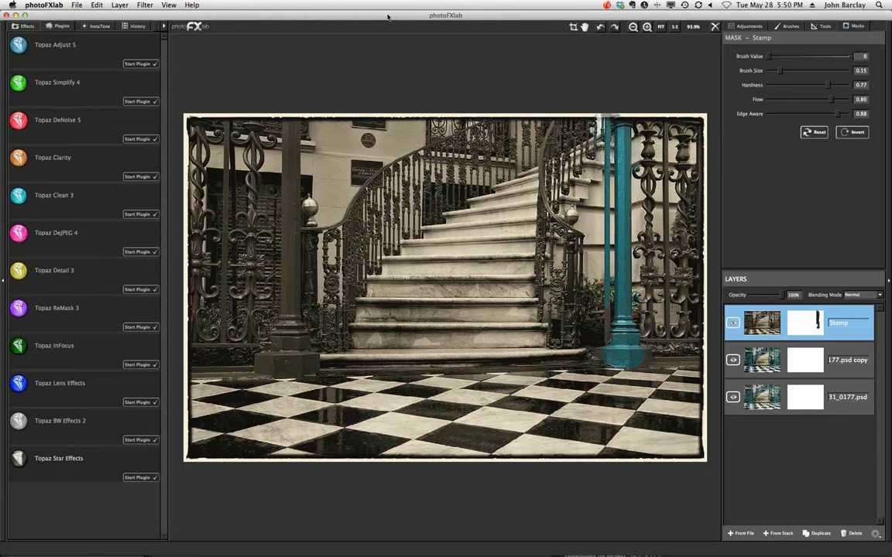
pyautogui.moveTo(387, 16); pyautogui.dragTo(392, 25)
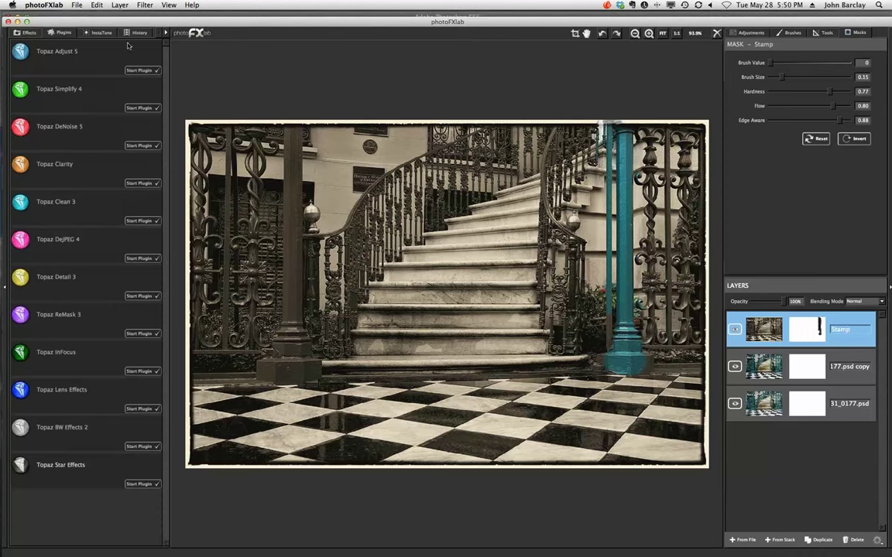
pyautogui.click(7, 21)
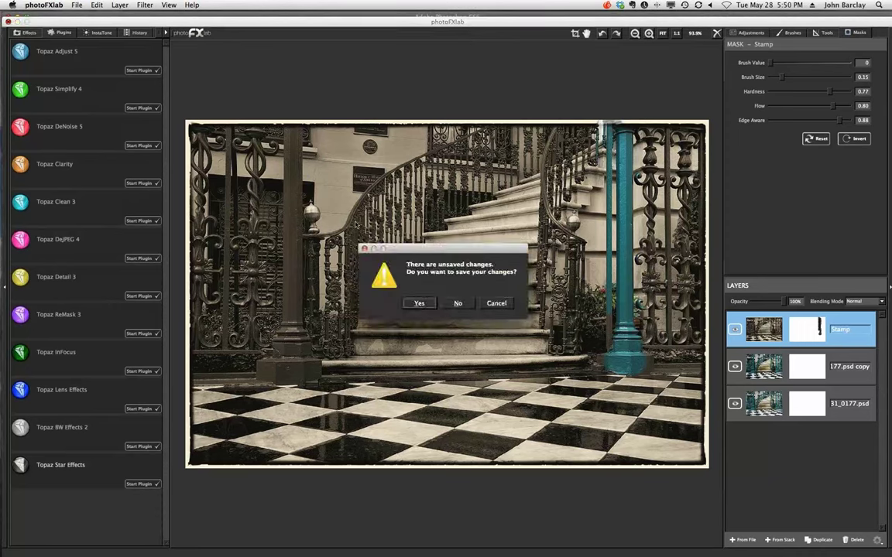
# Close the photo without saving changes and switch over to Mail
pyautogui.click(448, 307)
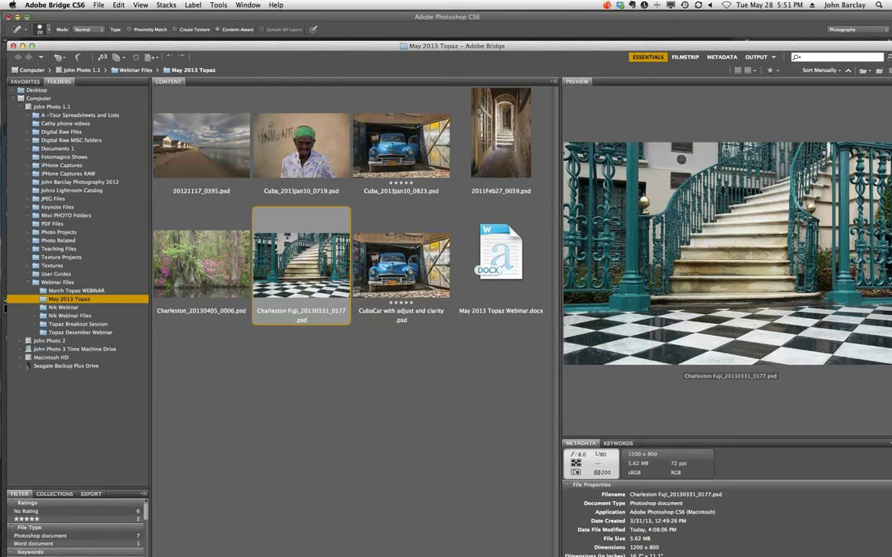
pyautogui.press('super+Tab')
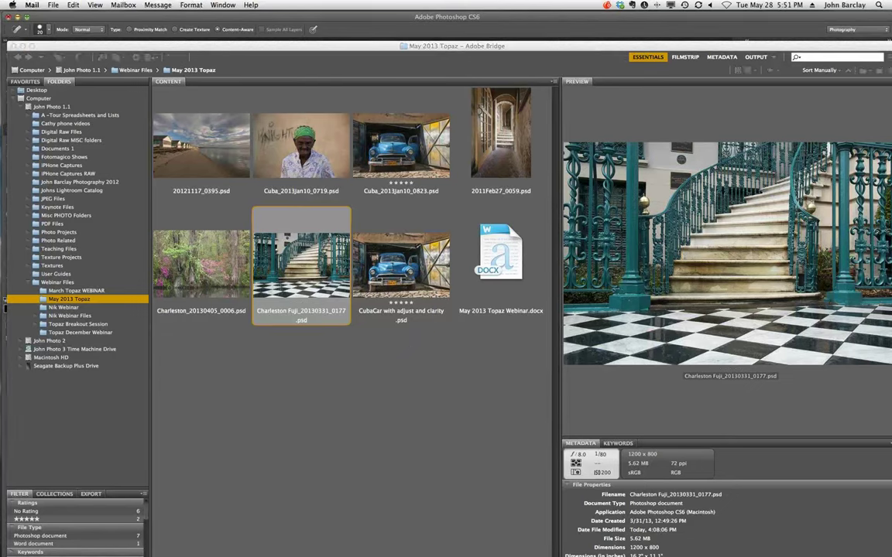